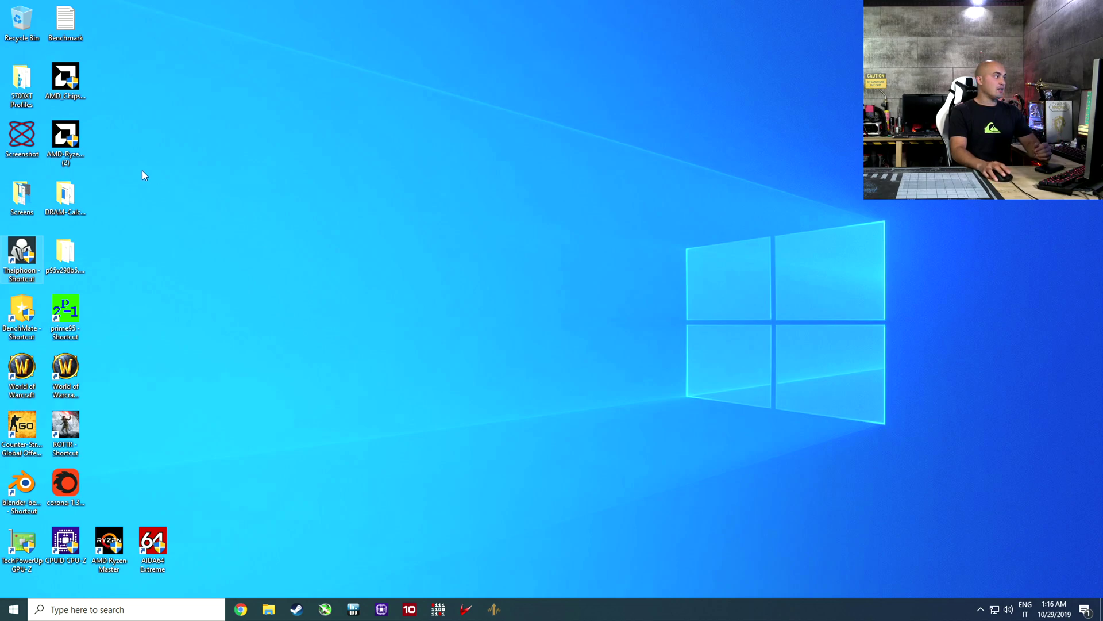
# - Launch Thaiphoon Burner from its desktop shortcut to reach the Quick Start screen
pyautogui.click(72, 79)
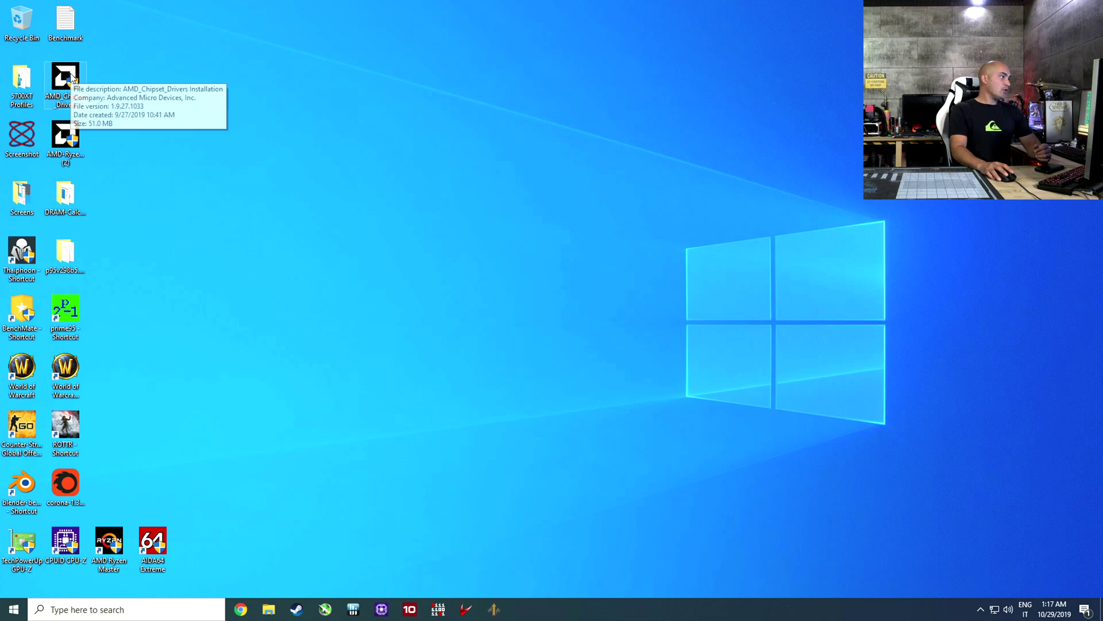
pyautogui.moveTo(73, 84)
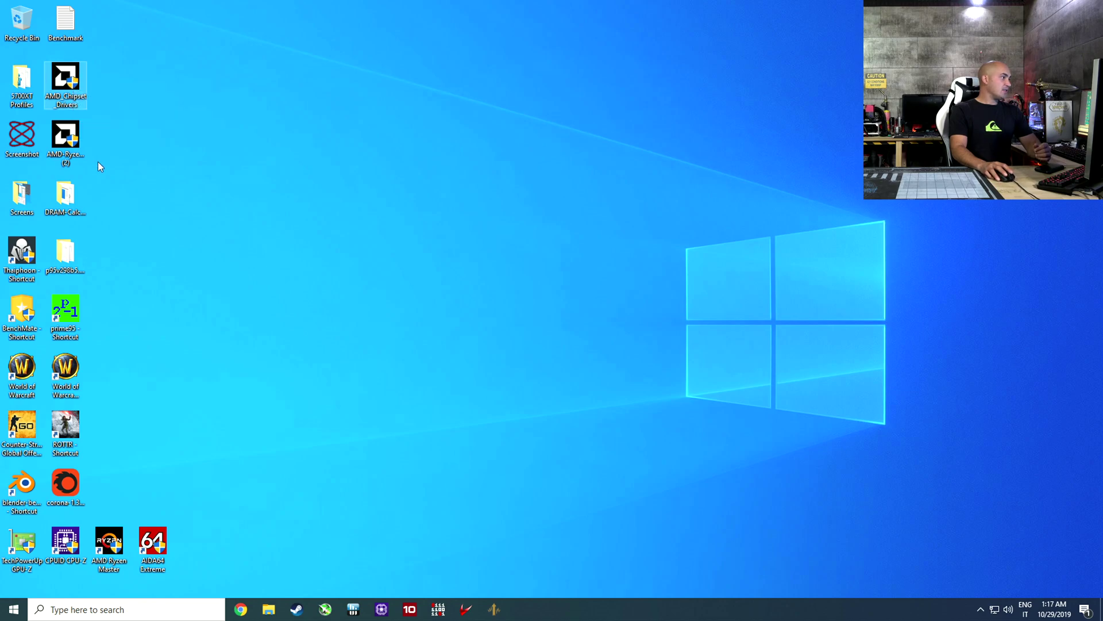
pyautogui.click(72, 144)
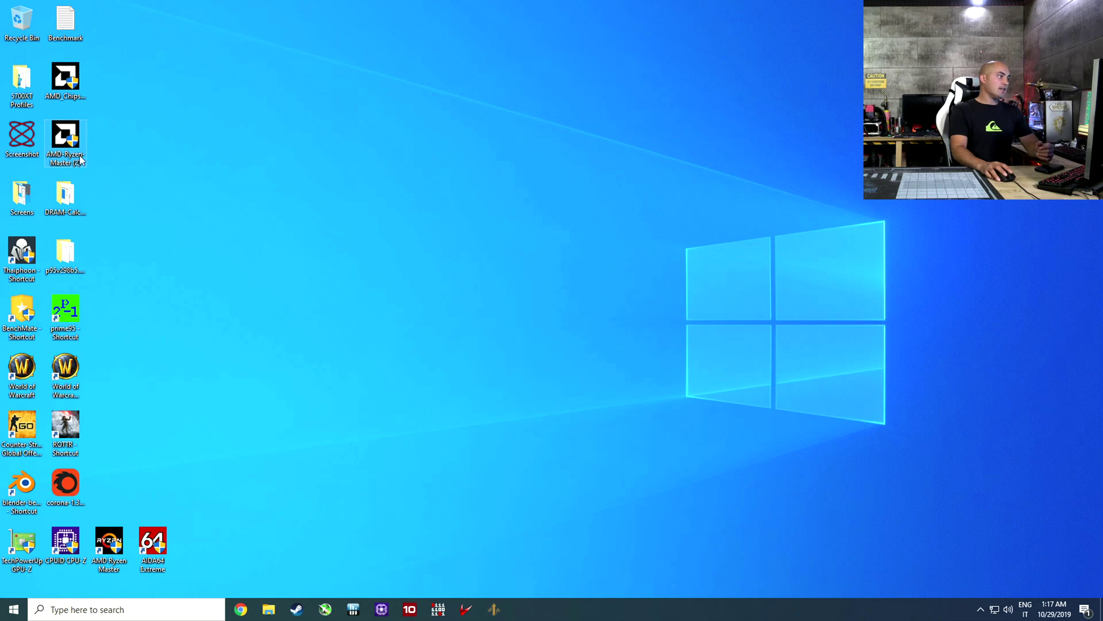
pyautogui.moveTo(75, 163)
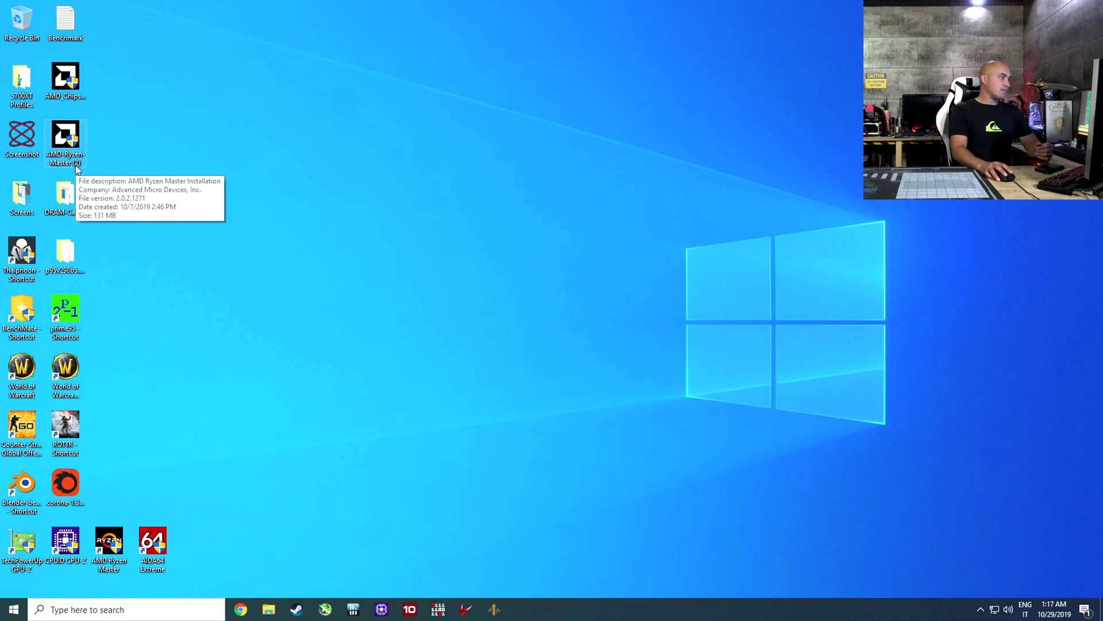
pyautogui.click(22, 243)
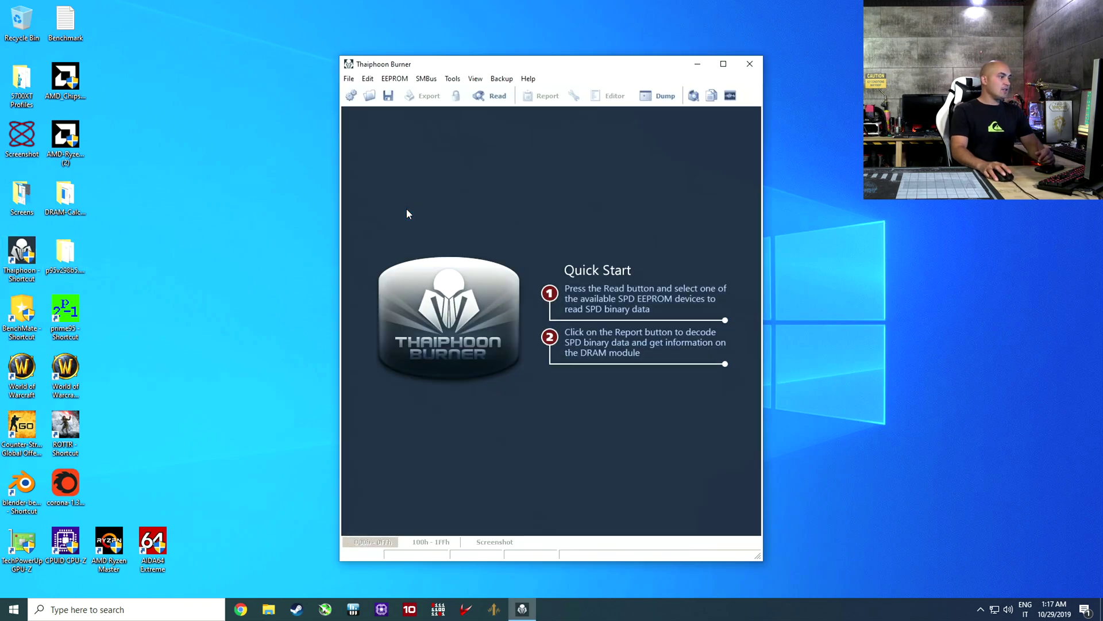
# - Read the module's SPD, confirm Micron Technology 8 Gb E-die chips, then close Thaiphoon Burner
pyautogui.moveTo(576, 62); pyautogui.dragTo(512, 31)
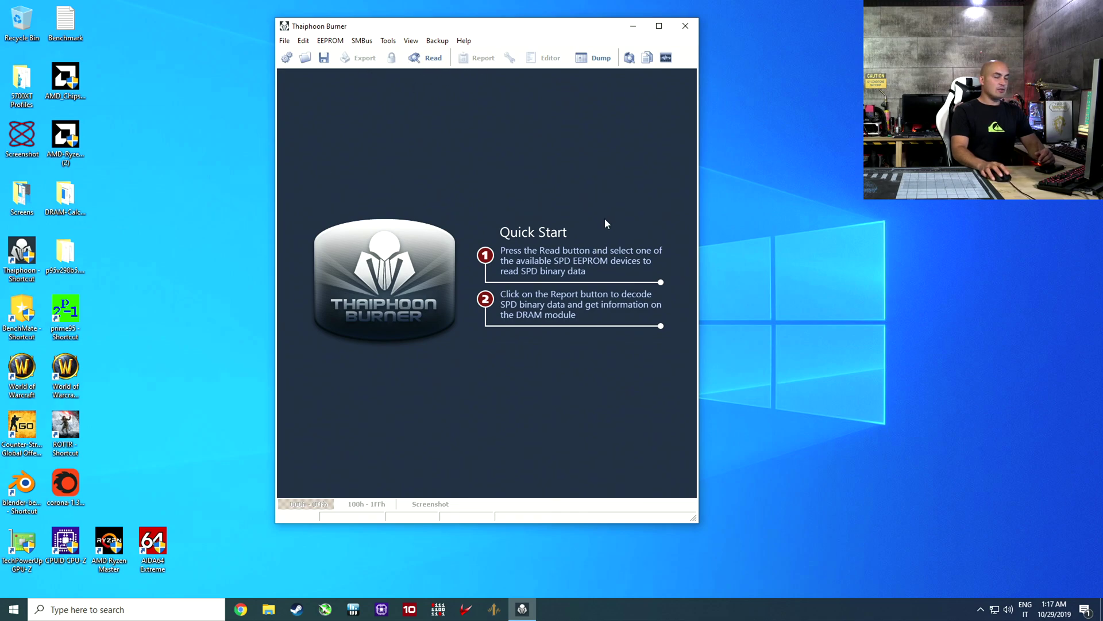
pyautogui.click(428, 57)
pyautogui.click(460, 75)
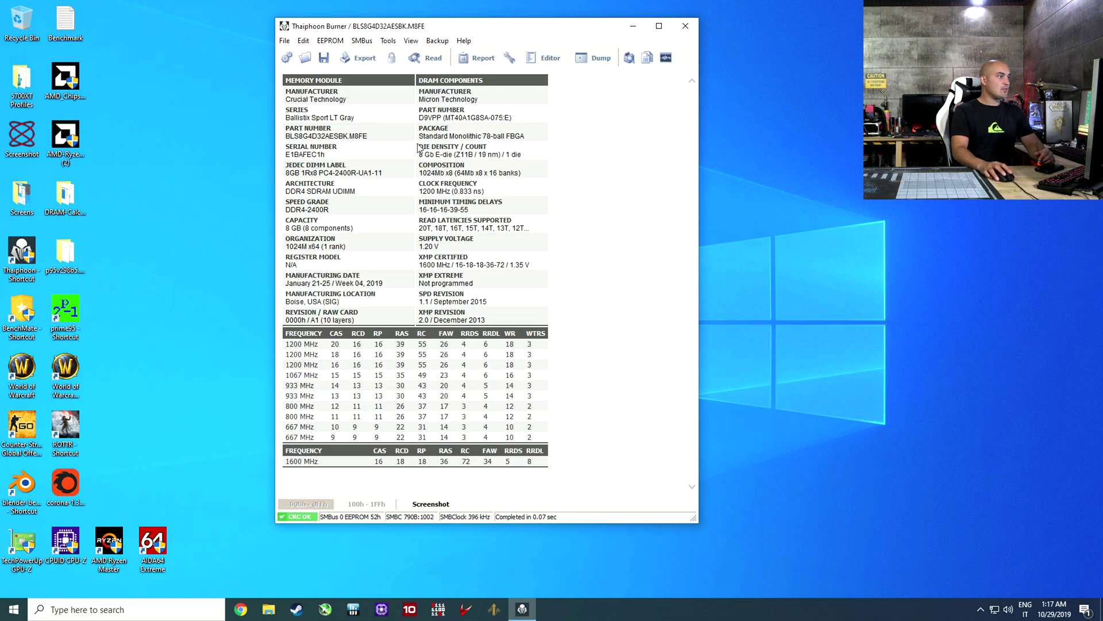
pyautogui.moveTo(420, 154); pyautogui.dragTo(519, 157)
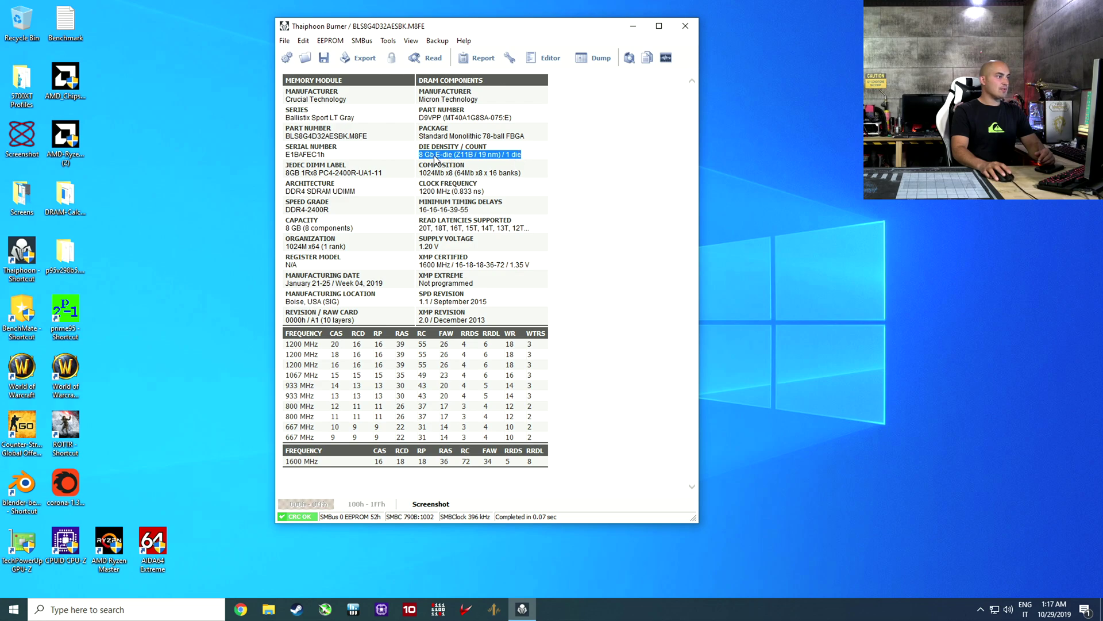
pyautogui.moveTo(420, 95); pyautogui.dragTo(466, 110)
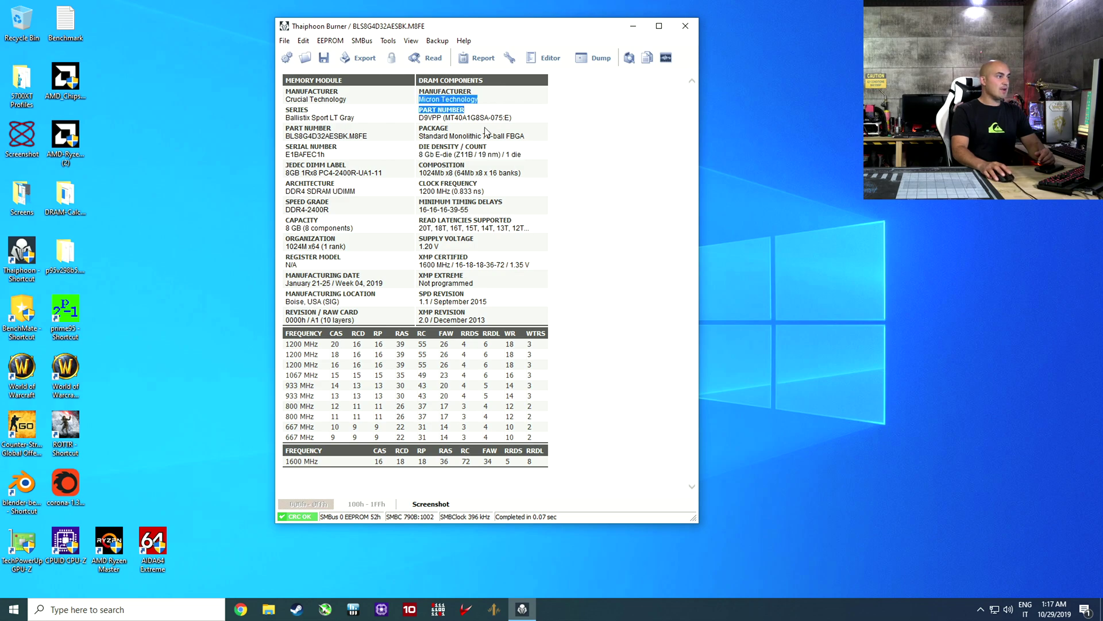
pyautogui.moveTo(420, 154); pyautogui.dragTo(471, 154)
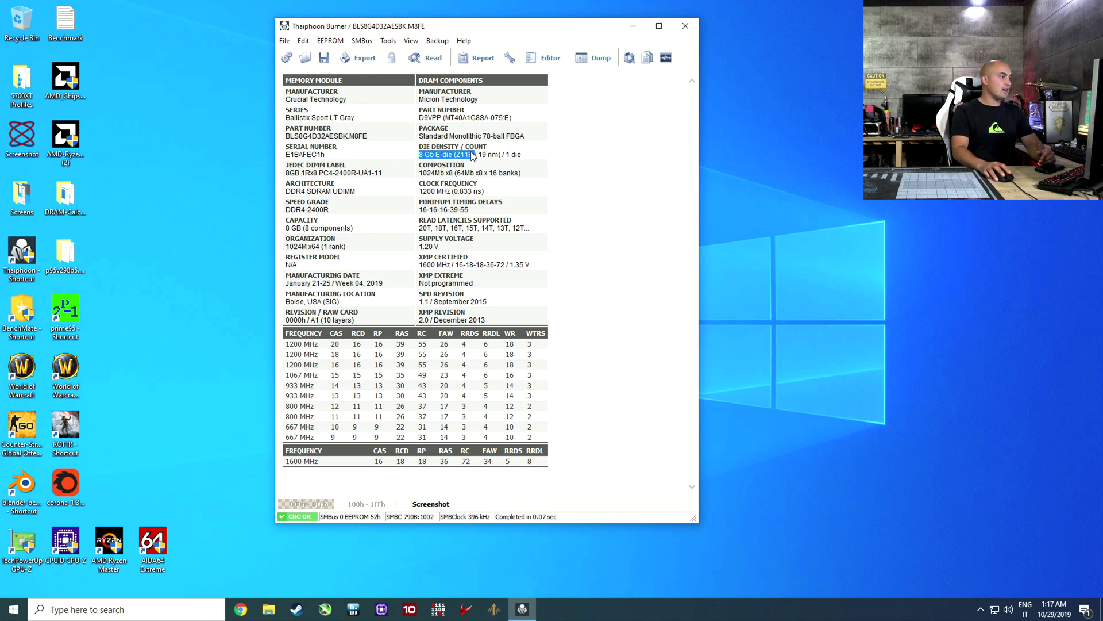
pyautogui.click(686, 26)
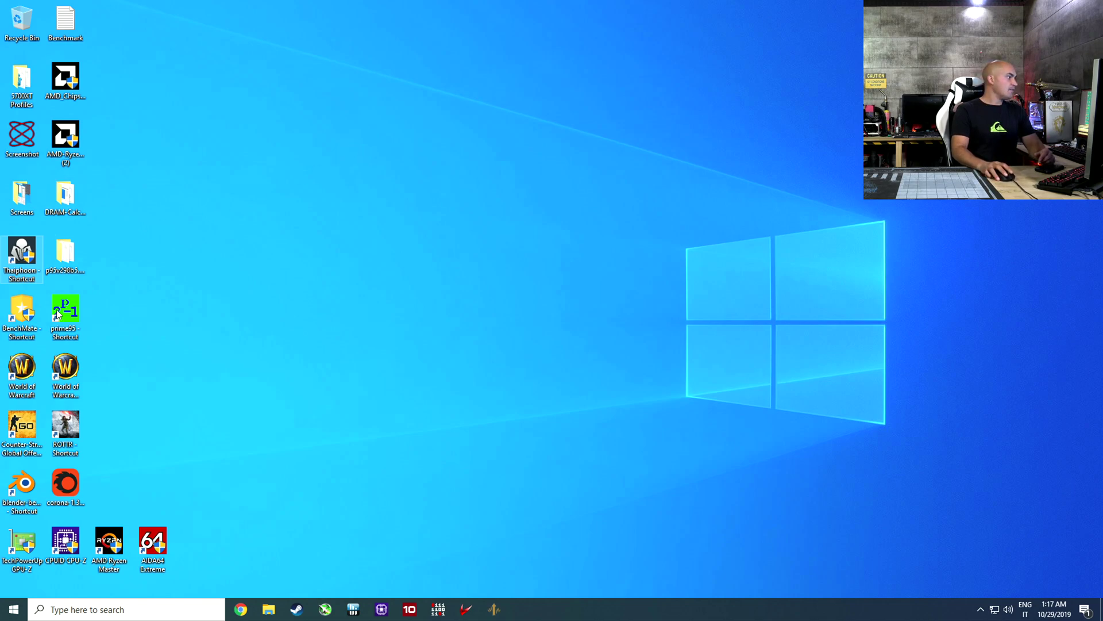
# - Launch DRAM Calculator for Ryzen and select Ryzen 2 gen with Micron E/H-die memory
pyautogui.click(498, 610)
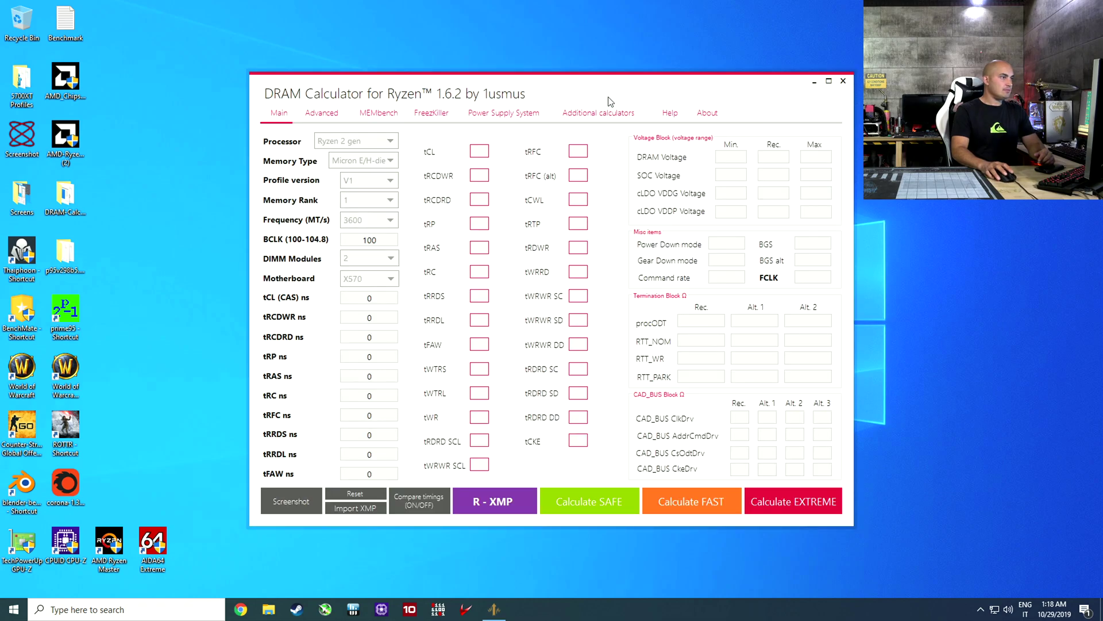
pyautogui.moveTo(608, 98); pyautogui.dragTo(516, 50)
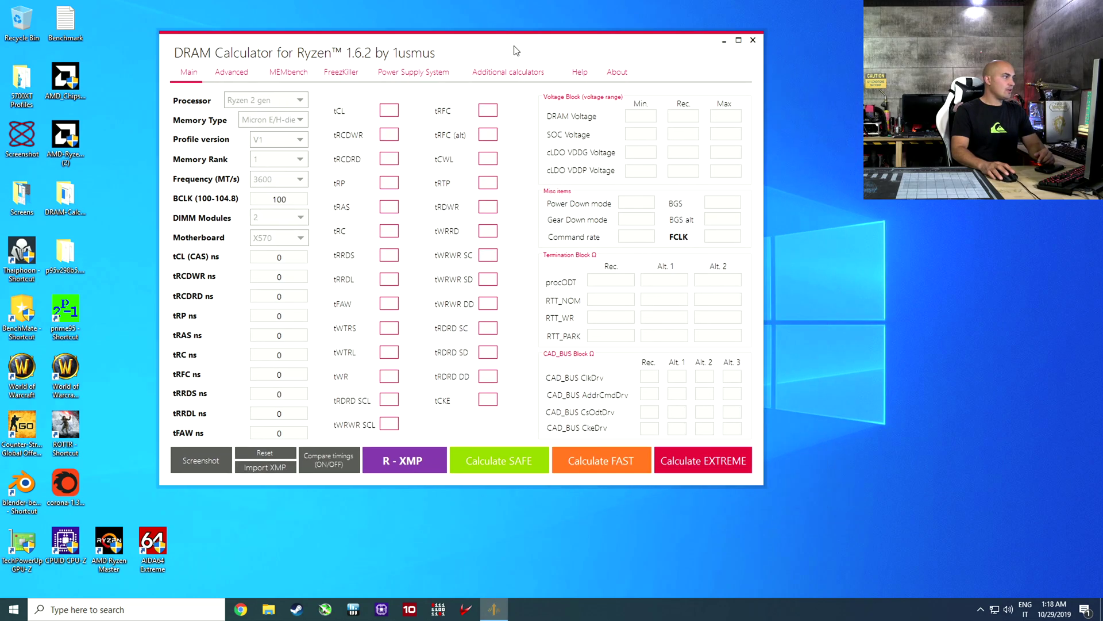
pyautogui.click(299, 99)
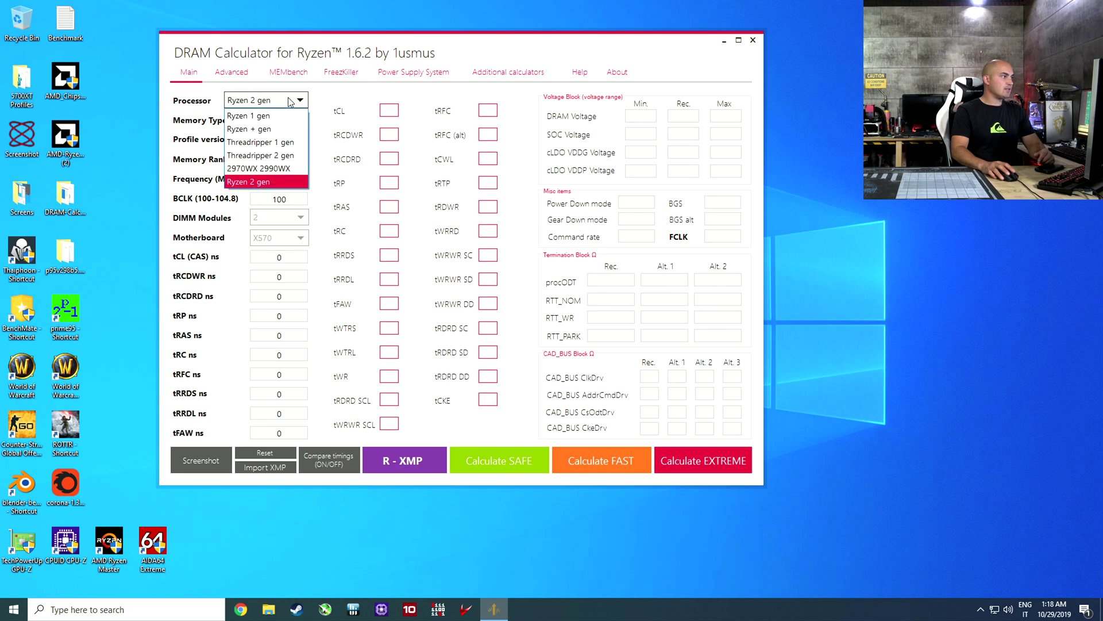
pyautogui.click(264, 182)
pyautogui.click(270, 121)
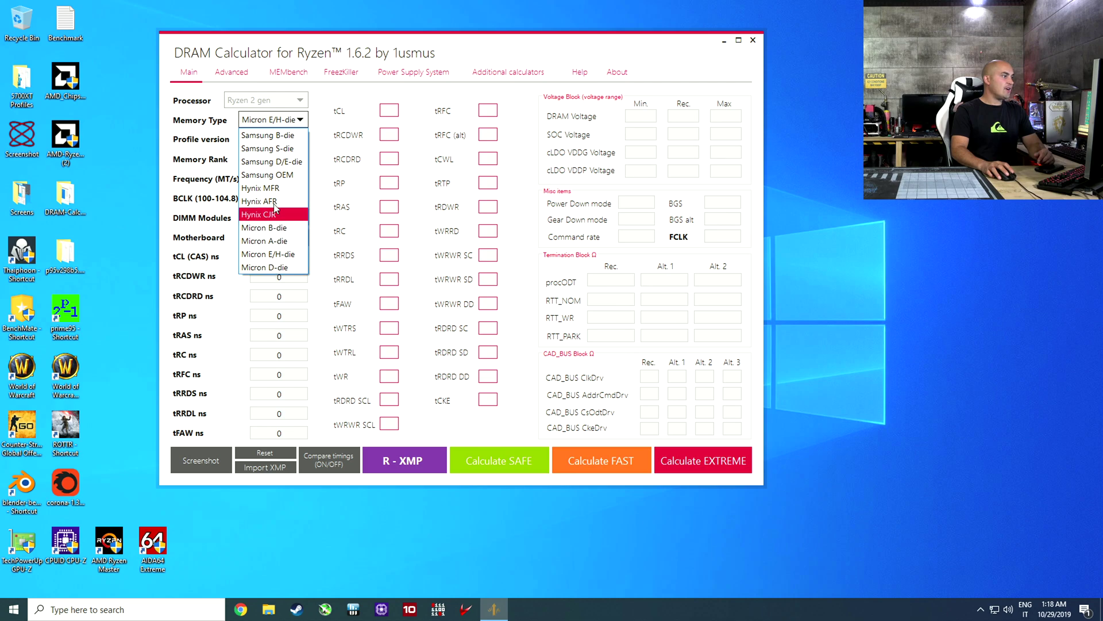
pyautogui.click(279, 254)
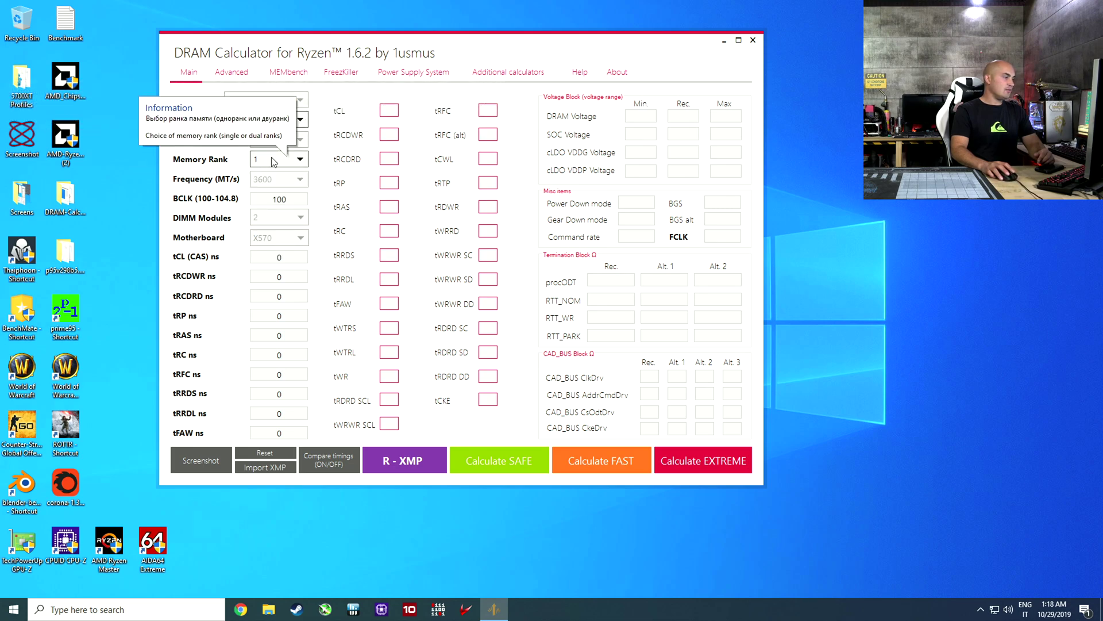
# - Choose single rank, 3600 MT/s frequency and the X570 motherboard
pyautogui.click(273, 161)
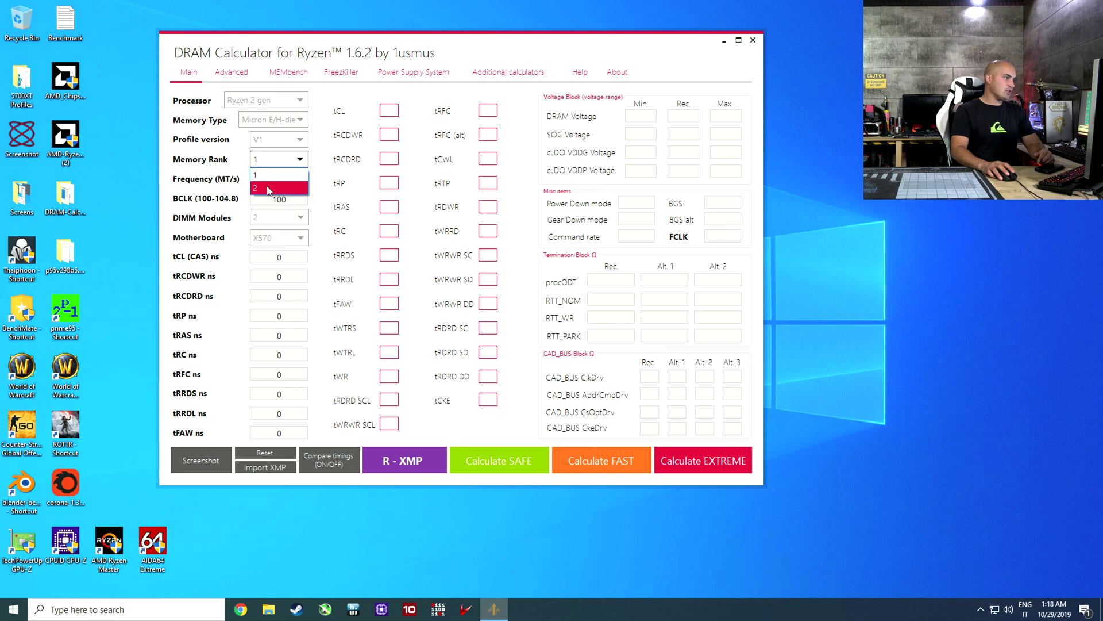
pyautogui.click(267, 176)
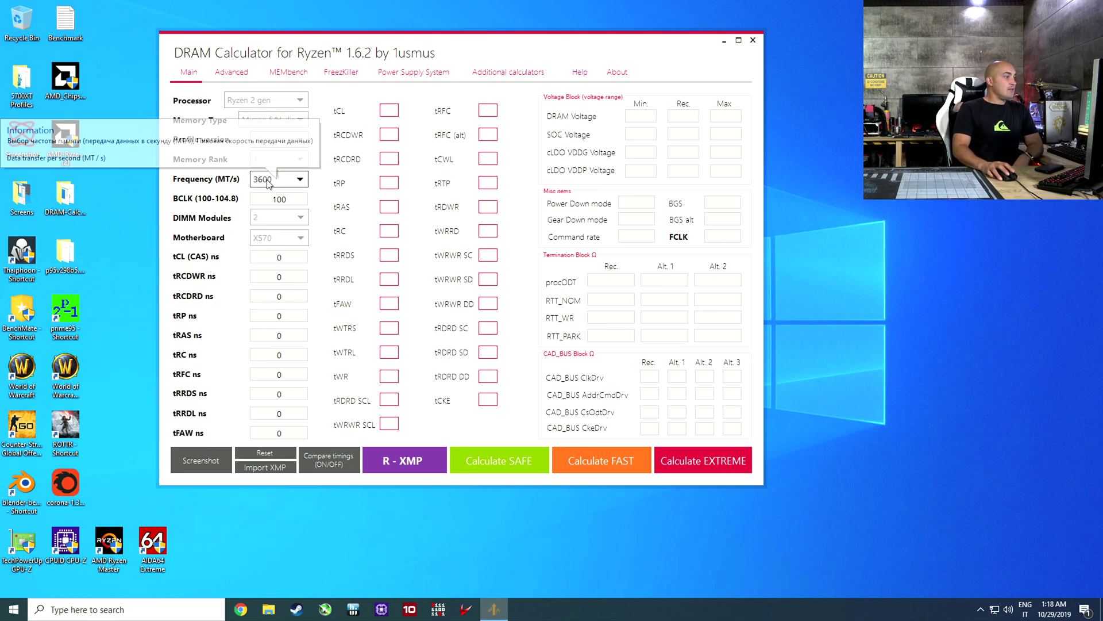
pyautogui.click(300, 180)
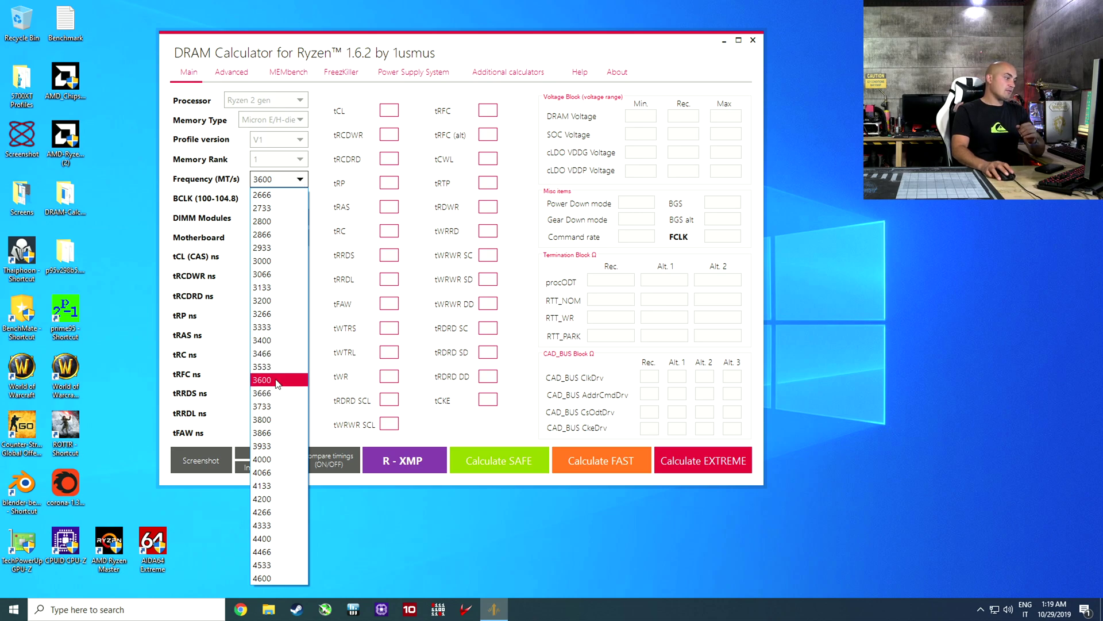
pyautogui.click(277, 380)
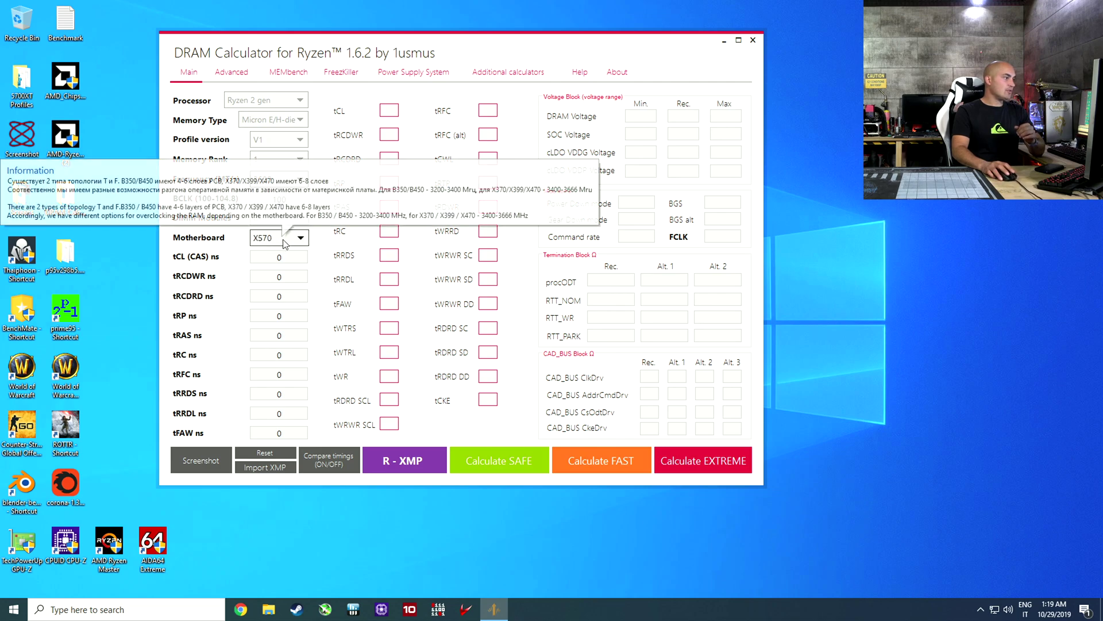
pyautogui.click(273, 239)
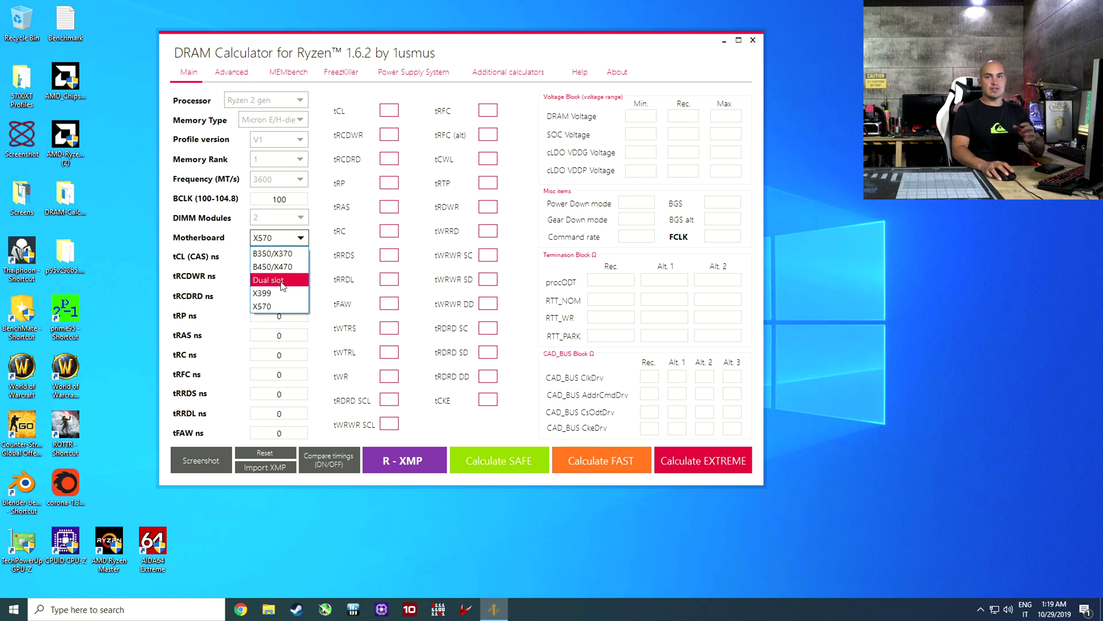
pyautogui.click(276, 309)
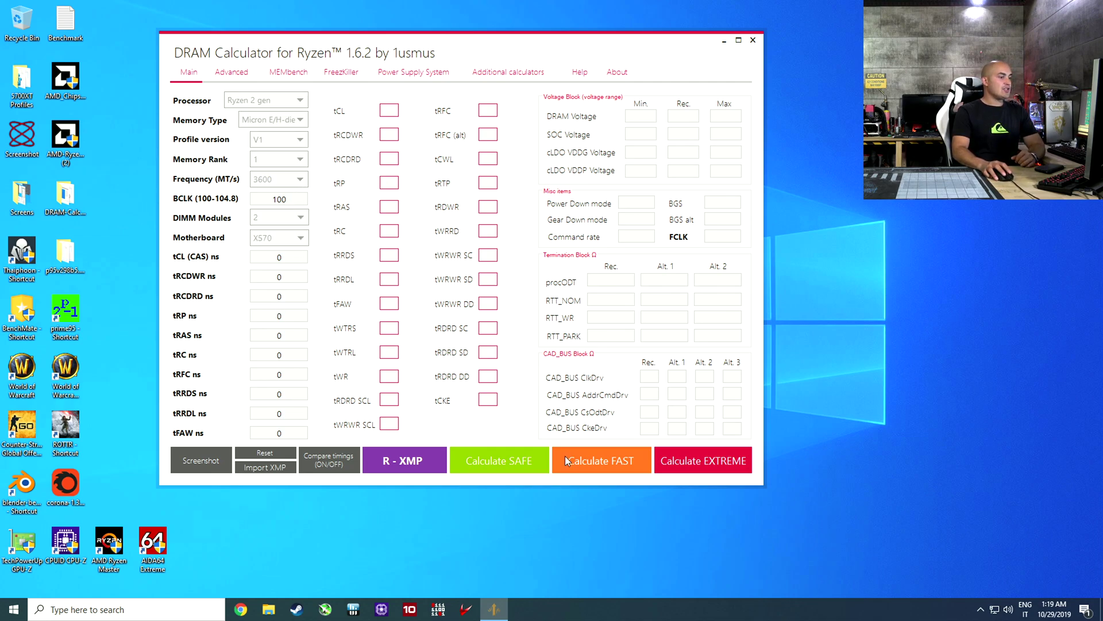
# - Calculate the Safe 3600 timings and voltages, review them, then close the calculator
pyautogui.click(496, 463)
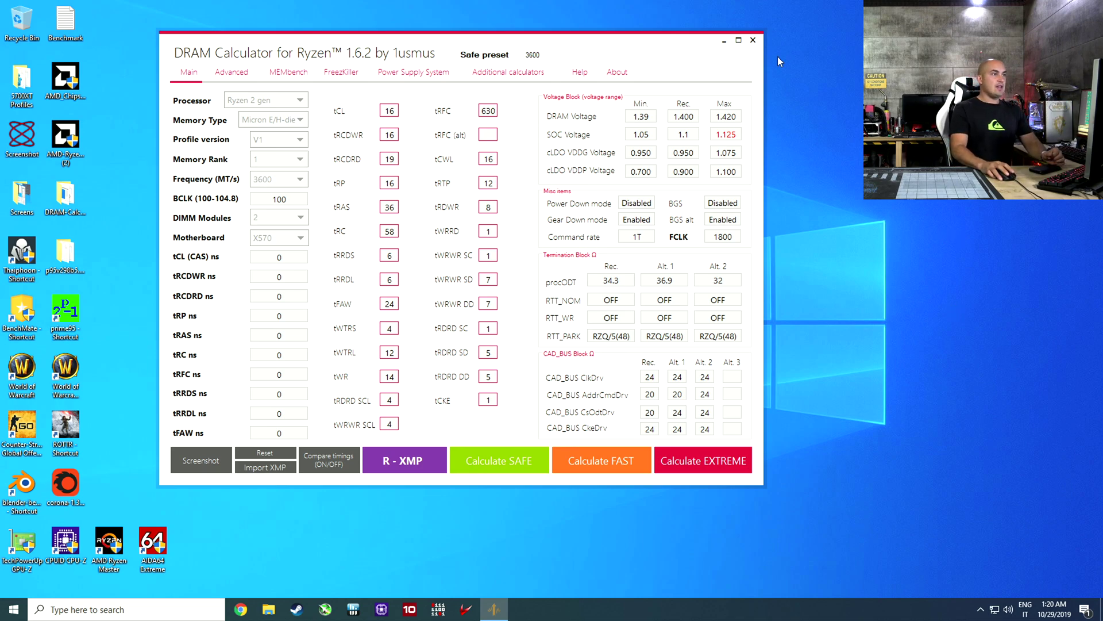
pyautogui.click(757, 40)
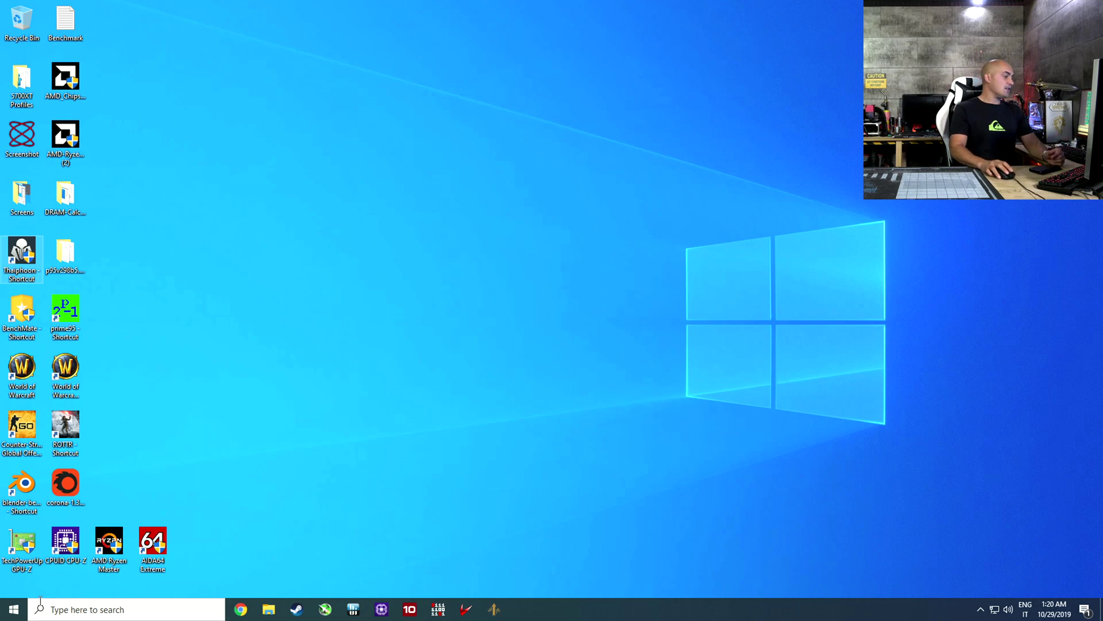
# - Restart into the BIOS, load Optimized Defaults, and save and reset with F10
pyautogui.click(14, 609)
pyautogui.click(14, 585)
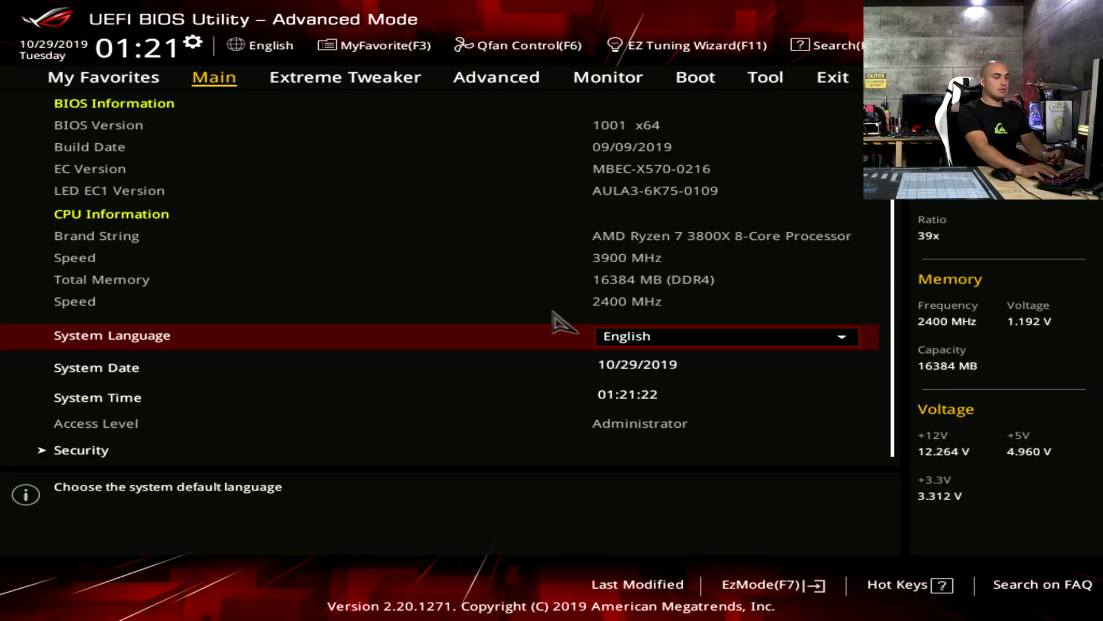
pyautogui.press('Right')
pyautogui.press('Right')
pyautogui.press('Right')
pyautogui.press('Right')
pyautogui.press('Right')
pyautogui.press('Right')
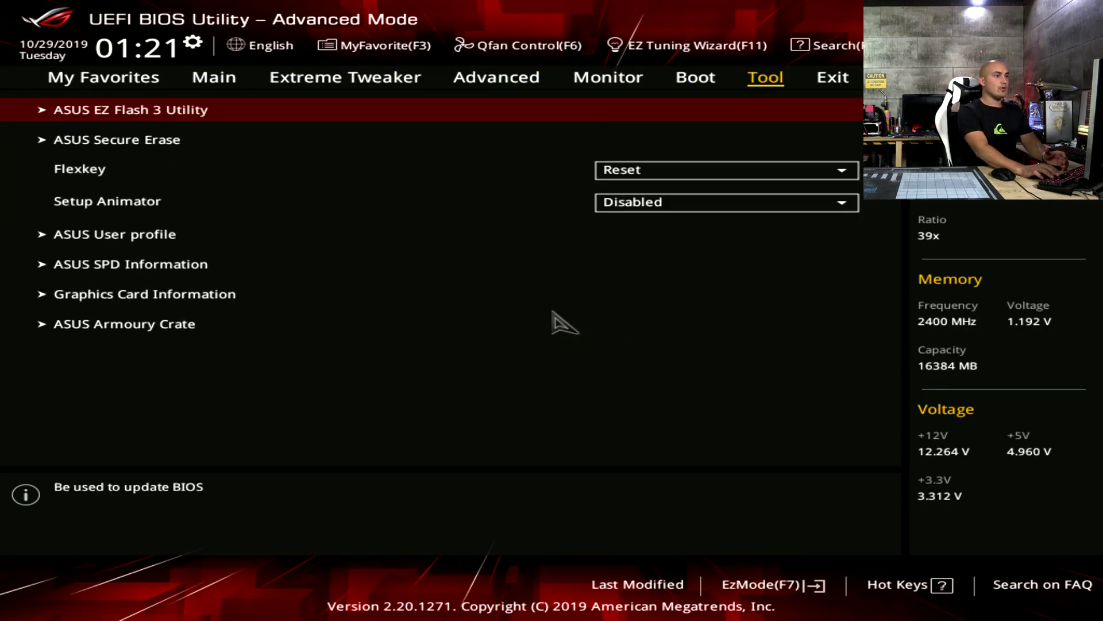
pyautogui.press('Down')
pyautogui.press('Up')
pyautogui.press('Return')
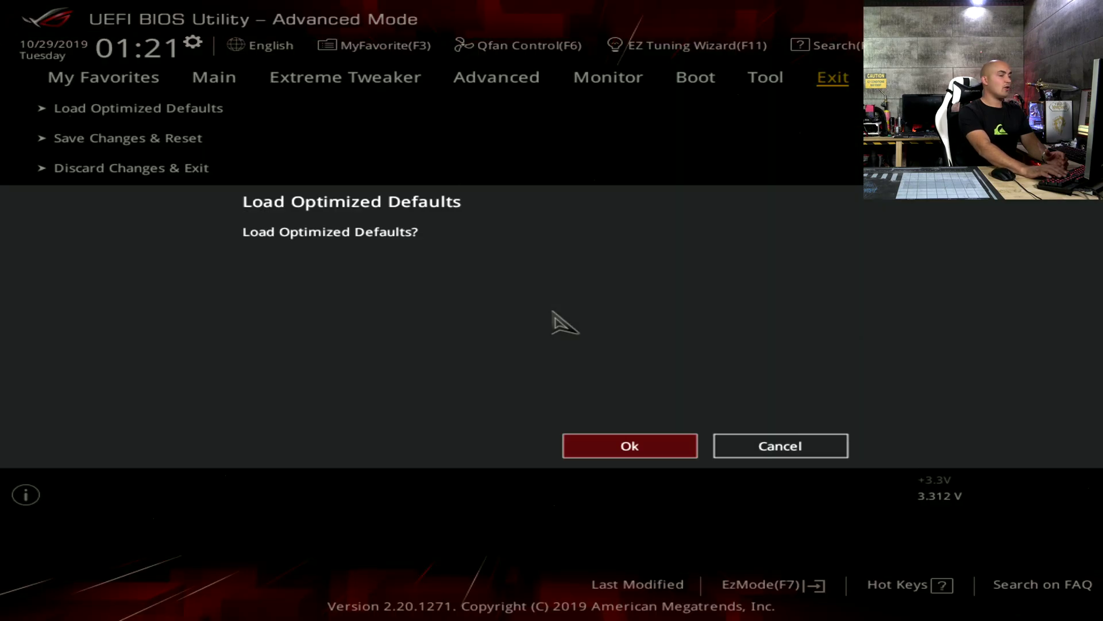
pyautogui.press('Return')
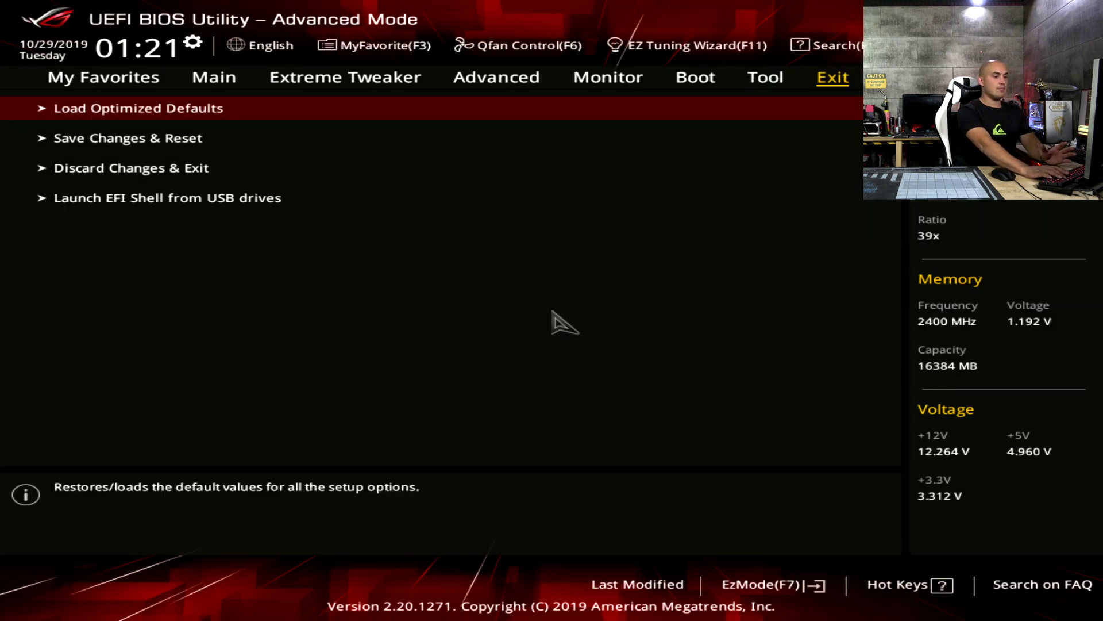
pyautogui.press('F10')
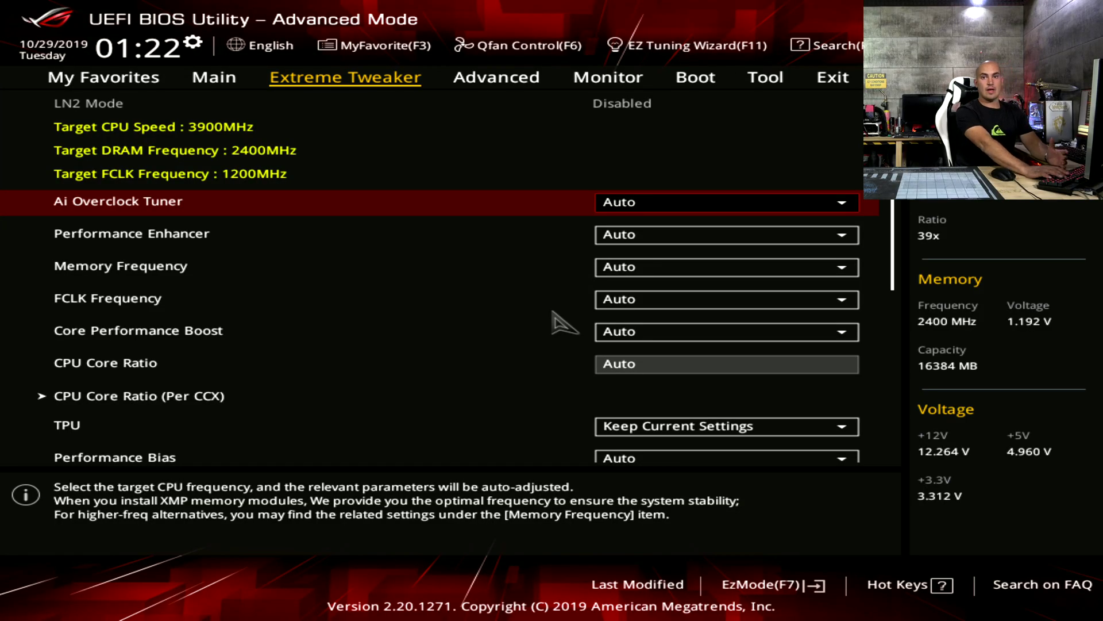
# - Set Ai Overclock Tuner to D.O.C.P. Standard and dismiss the FCLK synch notice
pyautogui.press('Return')
pyautogui.press('Down')
pyautogui.press('Down')
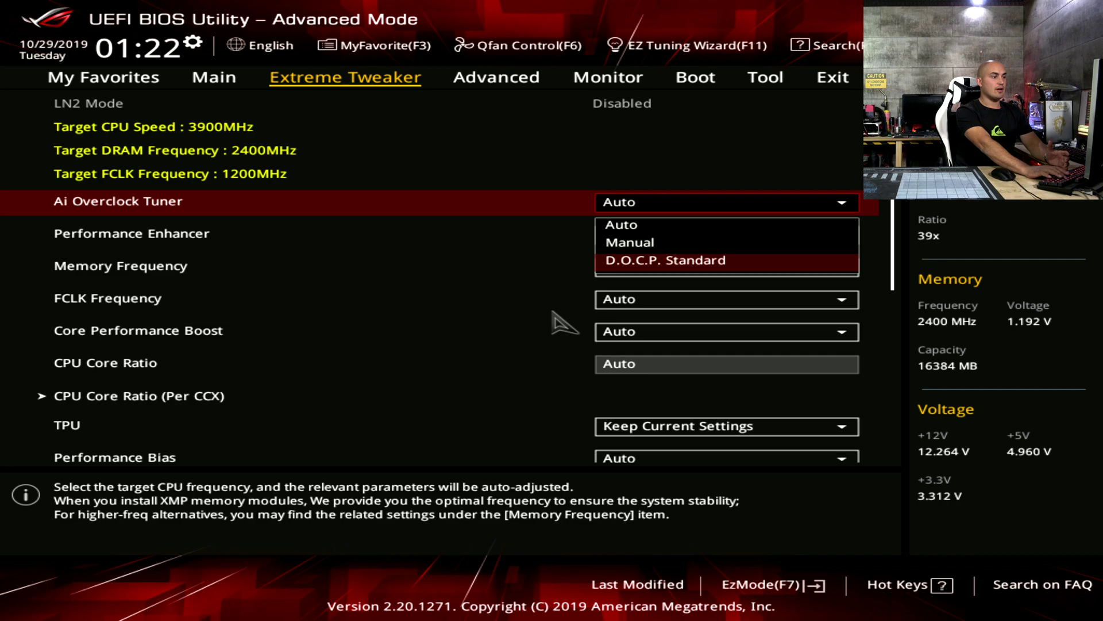
pyautogui.press('Return')
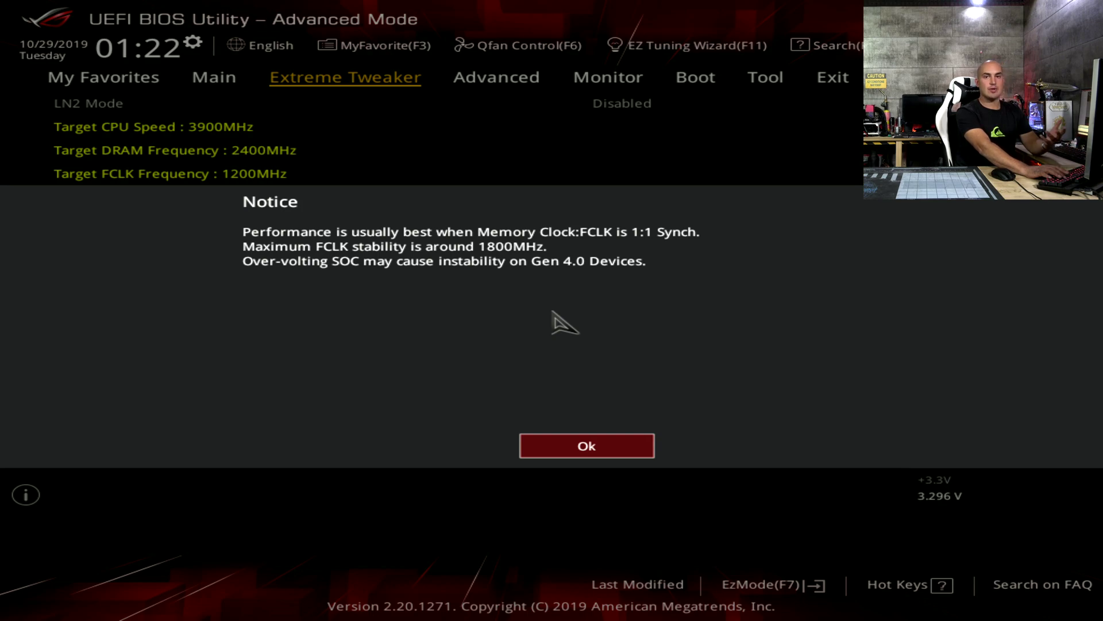
pyautogui.press('Return')
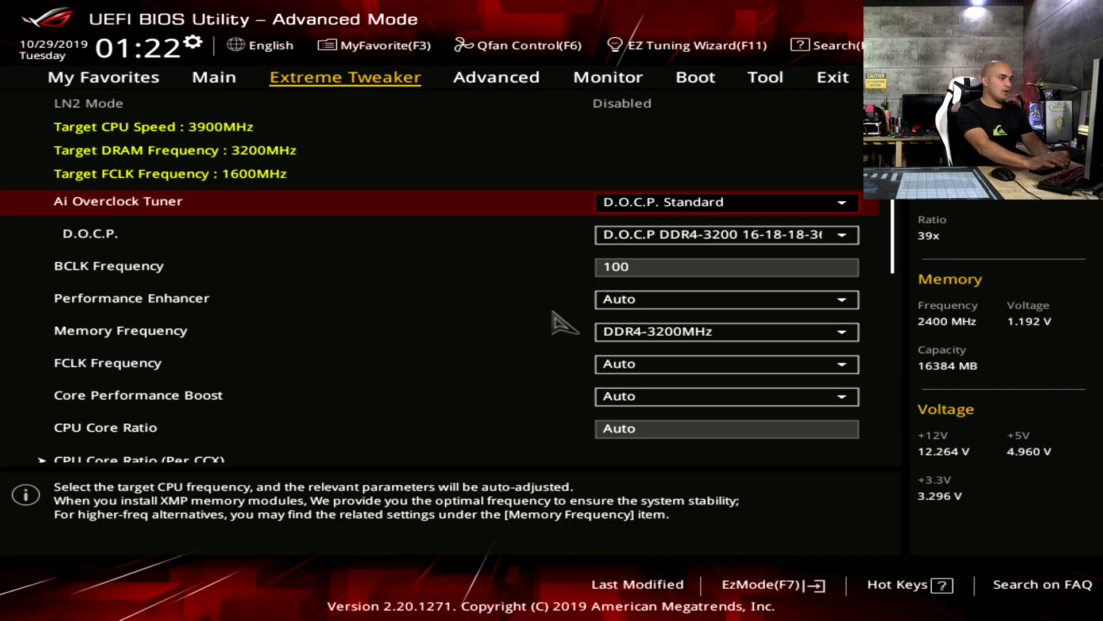
# - Set FCLK Frequency to 1600MHz, then save and reset with F10
pyautogui.press('Down')
pyautogui.press('Down')
pyautogui.press('Down')
pyautogui.press('Down')
pyautogui.press('Down')
pyautogui.press('Down')
pyautogui.press('Down')
pyautogui.press('Down')
pyautogui.press('Down')
pyautogui.press('Down')
pyautogui.press('Down')
pyautogui.press('Down')
pyautogui.press('Down')
pyautogui.press('Down')
pyautogui.press('Down')
pyautogui.press('Down')
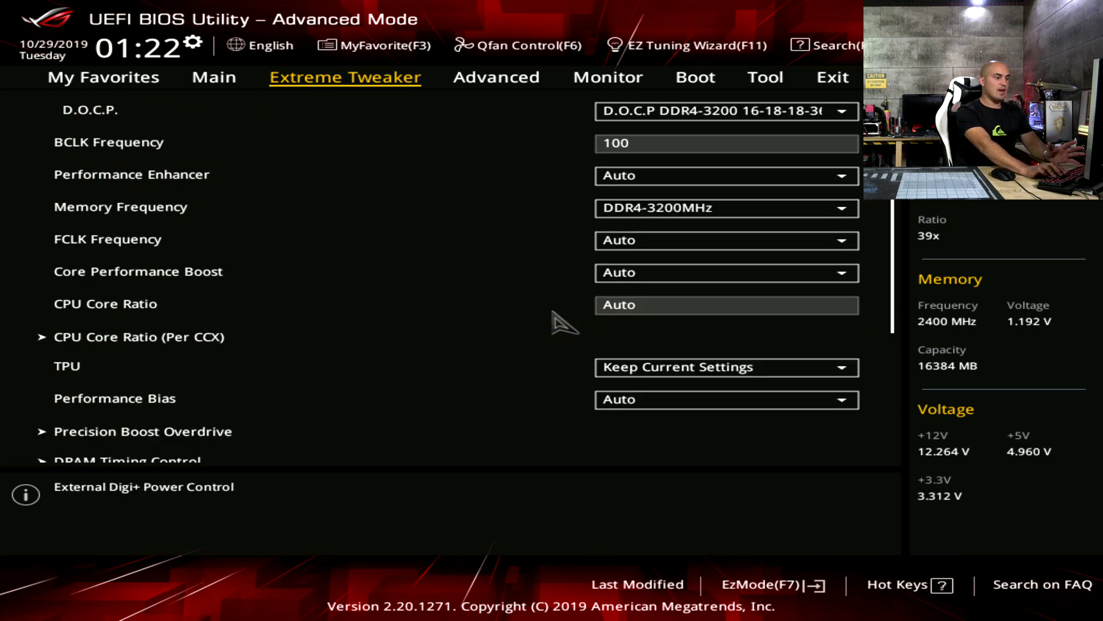
pyautogui.press('Down')
pyautogui.press('Down')
pyautogui.press('Down')
pyautogui.press('Down')
pyautogui.press('Down')
pyautogui.press('Up')
pyautogui.press('Up')
pyautogui.press('Up')
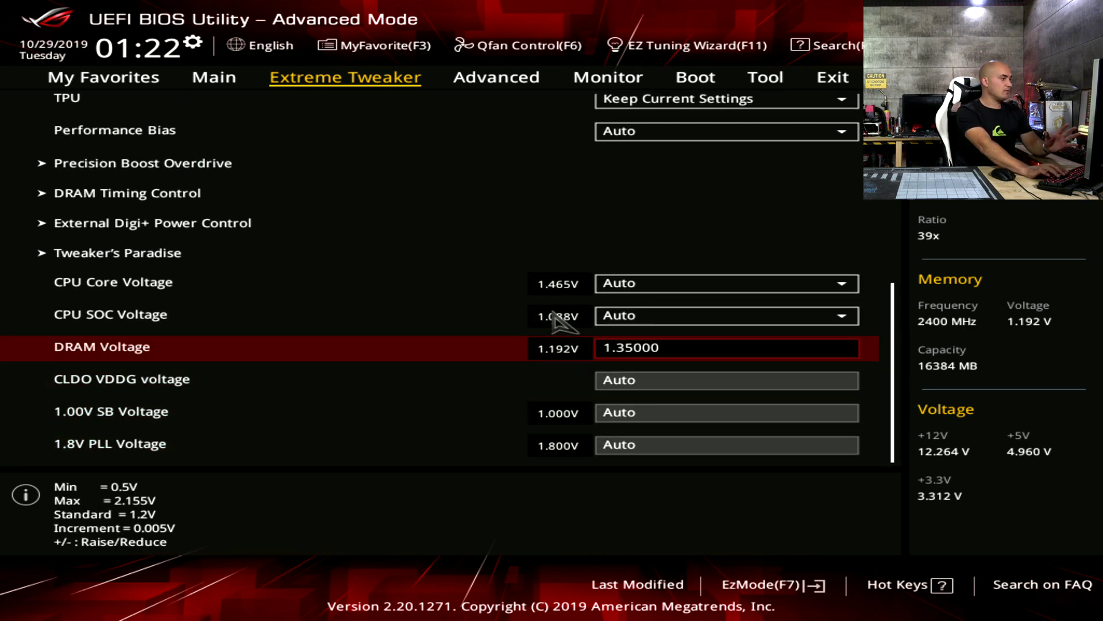
pyautogui.press('Up')
pyautogui.press('Down')
pyautogui.press('Up')
pyautogui.press('Up')
pyautogui.press('Up')
pyautogui.press('Up')
pyautogui.press('Up')
pyautogui.press('Up')
pyautogui.press('Up')
pyautogui.press('Up')
pyautogui.press('Up')
pyautogui.press('Up')
pyautogui.press('Up')
pyautogui.press('Up')
pyautogui.press('Up')
pyautogui.press('Up')
pyautogui.press('Up')
pyautogui.press('Up')
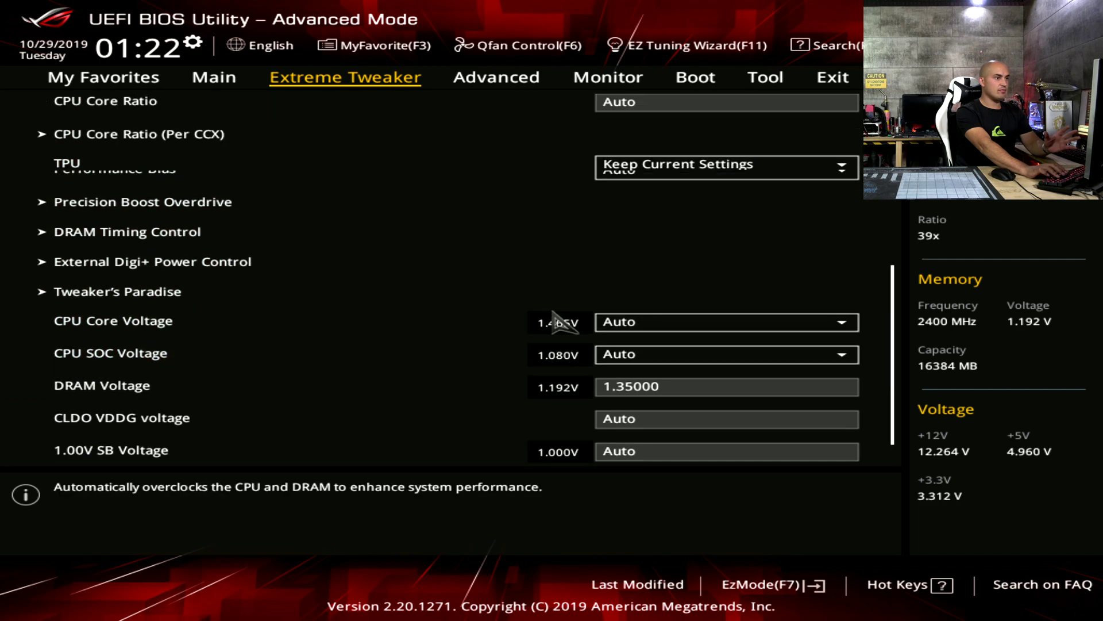
pyautogui.press('Down')
pyautogui.press('Down')
pyautogui.press('Down')
pyautogui.press('Down')
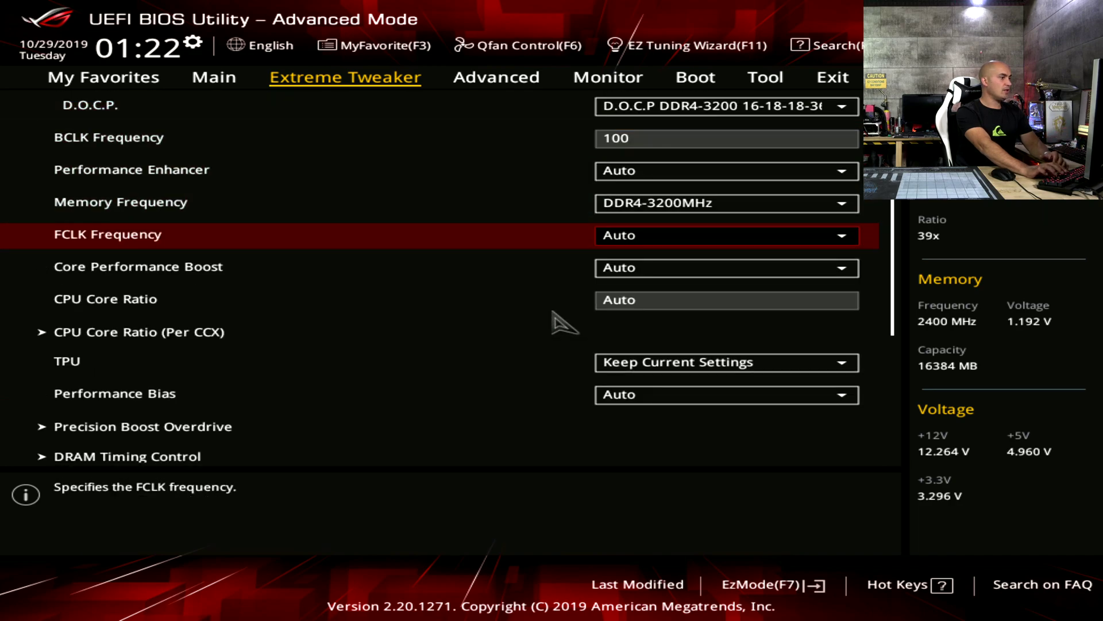
pyautogui.press('Return')
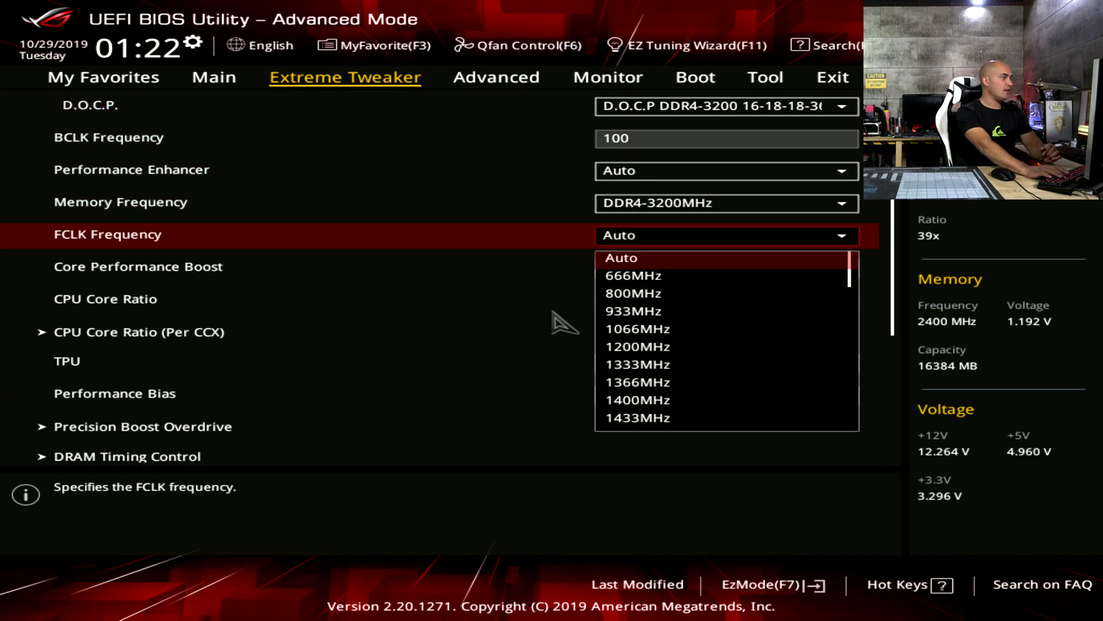
pyautogui.press('Down')
pyautogui.press('Down')
pyautogui.press('Down')
pyautogui.press('Down')
pyautogui.press('Down')
pyautogui.press('Down')
pyautogui.press('Down')
pyautogui.press('Down')
pyautogui.press('Down')
pyautogui.press('Down')
pyautogui.press('Down')
pyautogui.press('Down')
pyautogui.press('Down')
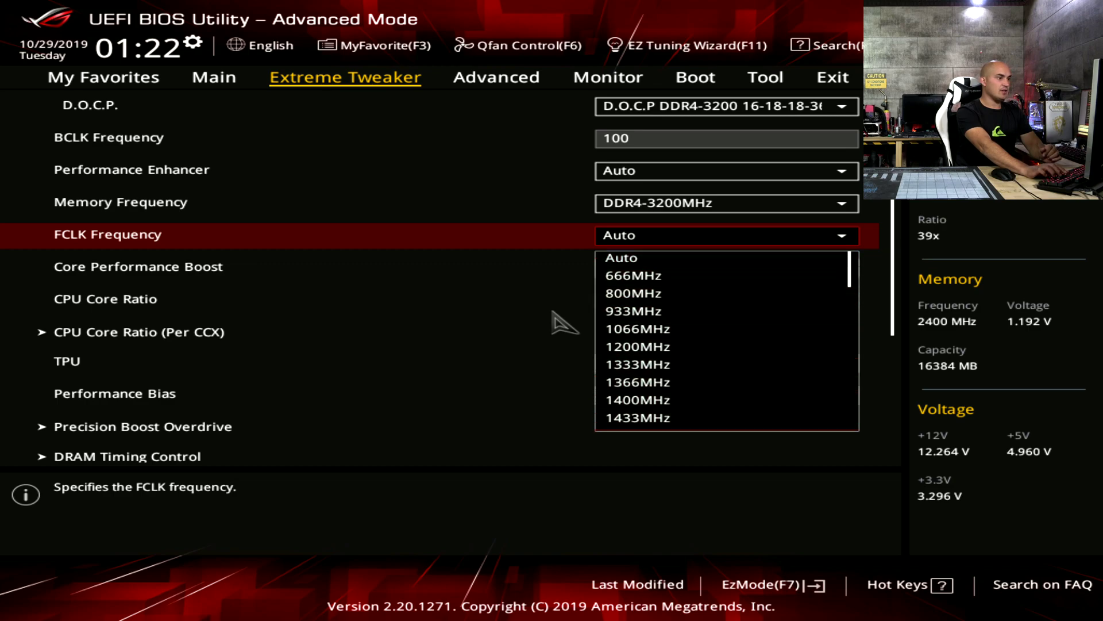
pyautogui.press('Down')
pyautogui.press('Down')
pyautogui.press('Up')
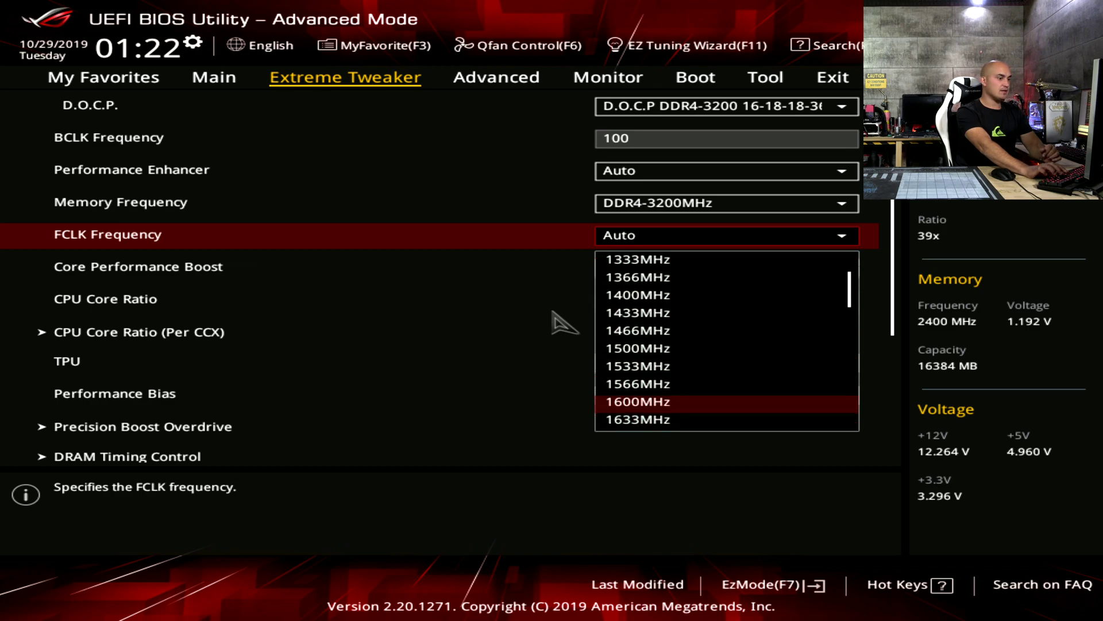
pyautogui.press('Return')
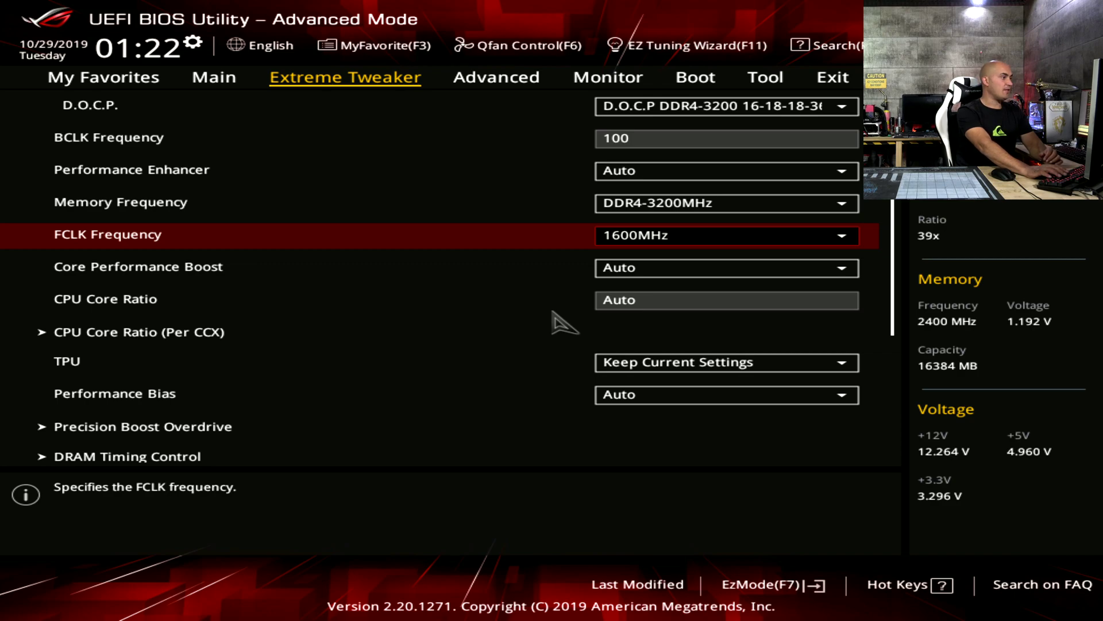
pyautogui.press('F10')
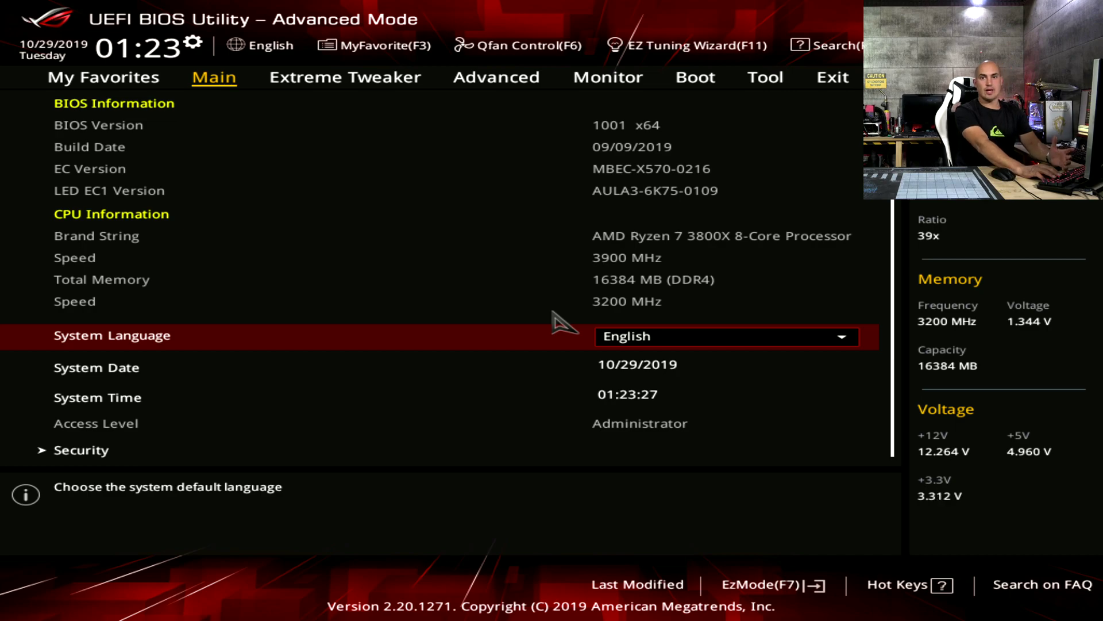
# - In Extreme Tweaker, raise Memory Frequency to DDR4-3600MHz and FCLK Frequency to 1800MHz
pyautogui.press('Right')
pyautogui.press('Down')
pyautogui.press('Down')
pyautogui.press('Down')
pyautogui.press('Down')
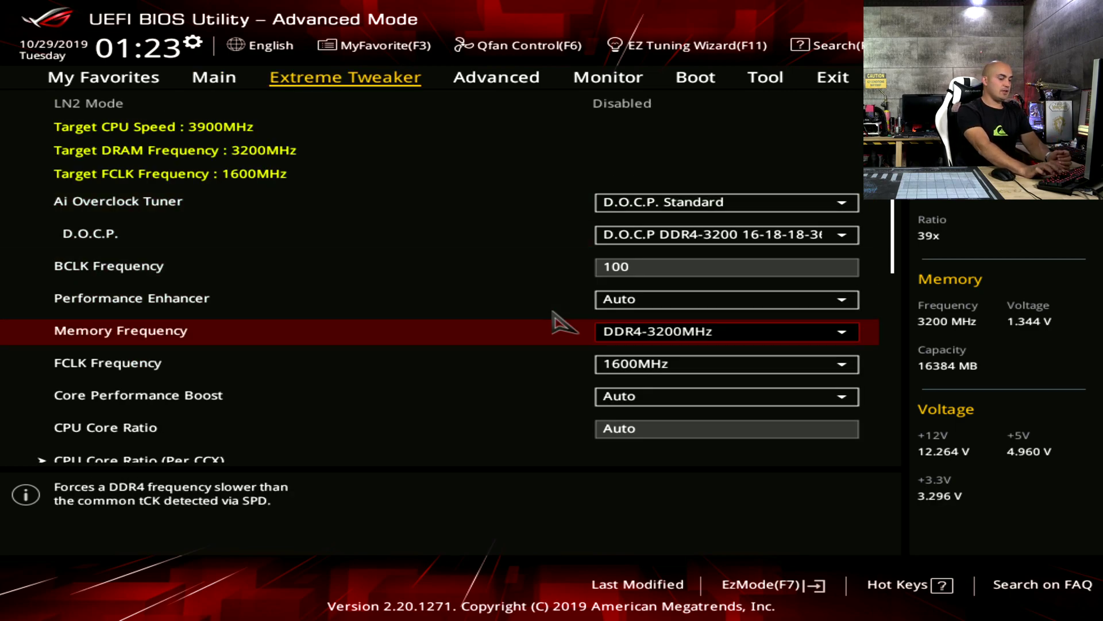
pyautogui.press('+')
pyautogui.press('+')
pyautogui.press('+')
pyautogui.press('+')
pyautogui.press('+')
pyautogui.press('+')
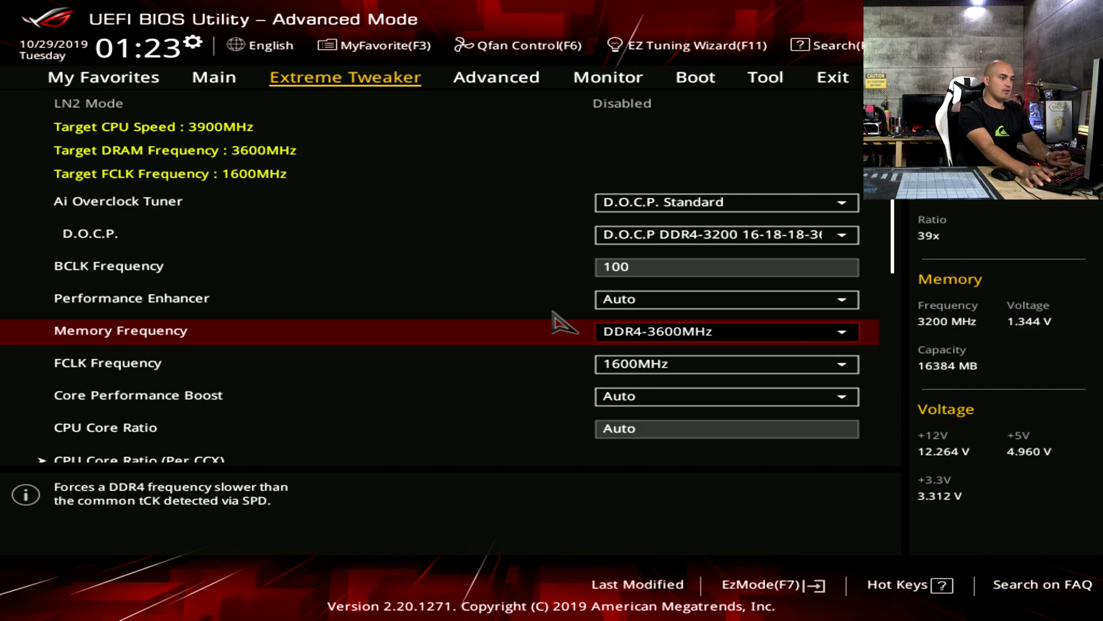
pyautogui.press('Down')
pyautogui.press('Down')
pyautogui.press('Up')
pyautogui.press('+')
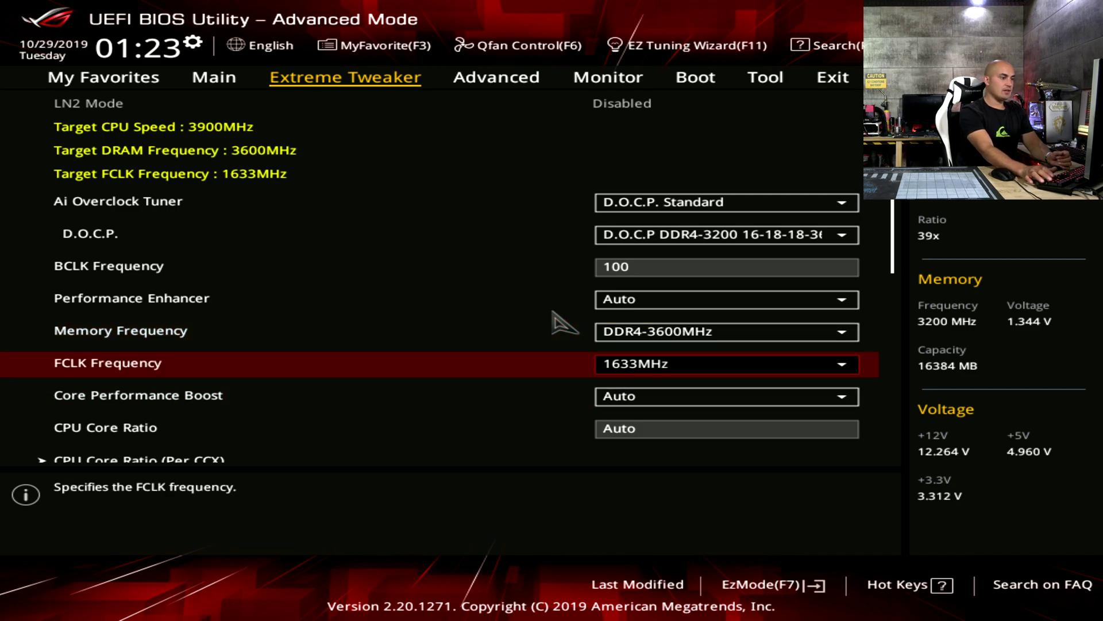
pyautogui.press('+')
pyautogui.press('+')
pyautogui.press('+')
pyautogui.press('+')
pyautogui.press('+')
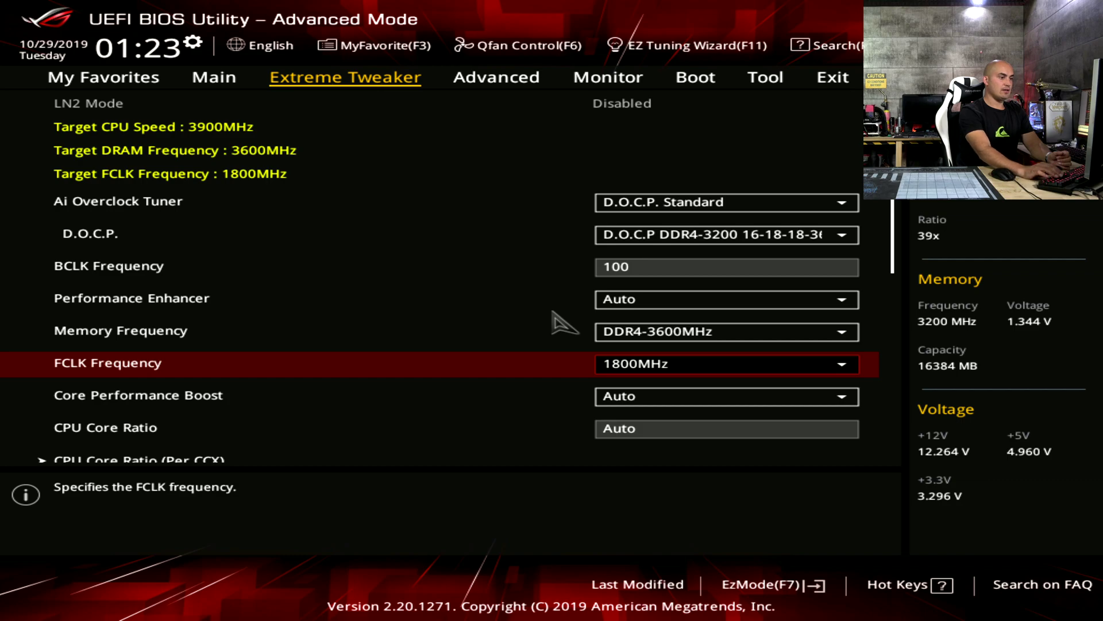
pyautogui.press('Down')
pyautogui.press('Down')
pyautogui.press('Down')
pyautogui.press('Down')
pyautogui.press('Up')
pyautogui.press('Up')
pyautogui.press('Up')
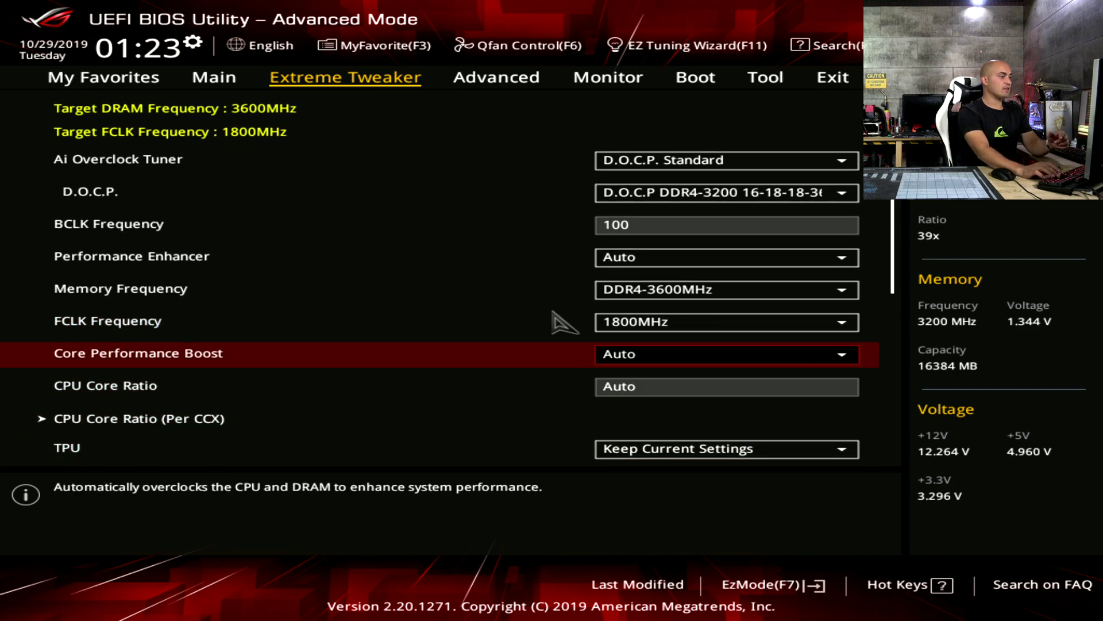
pyautogui.press('Up')
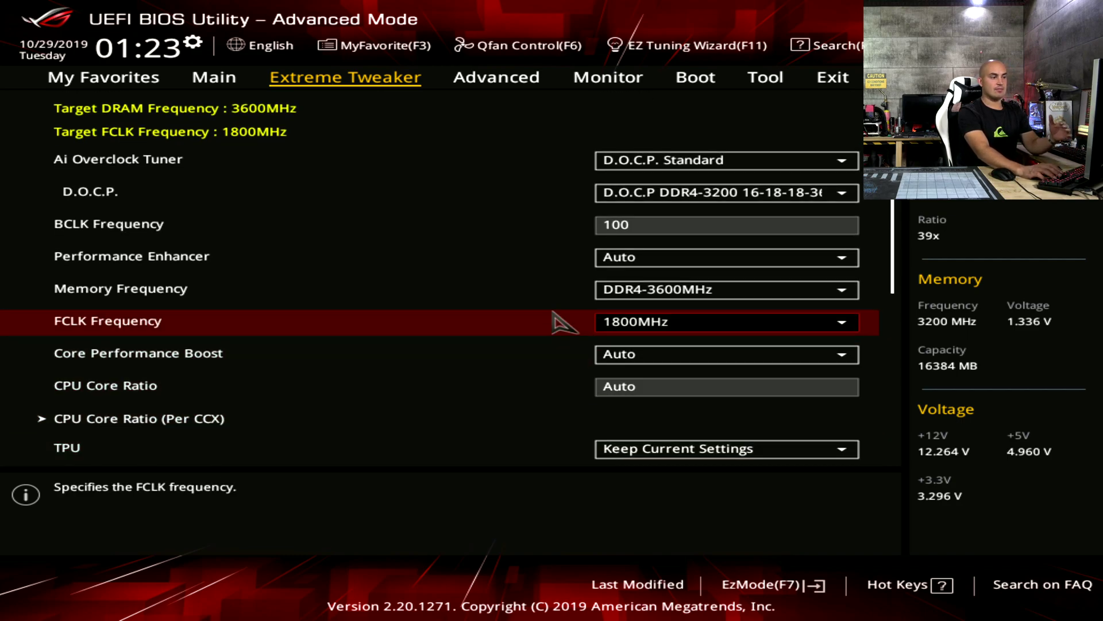
pyautogui.press('Down')
pyautogui.press('Down')
pyautogui.press('Down')
pyautogui.press('Down')
pyautogui.press('Down')
pyautogui.press('Down')
pyautogui.press('Down')
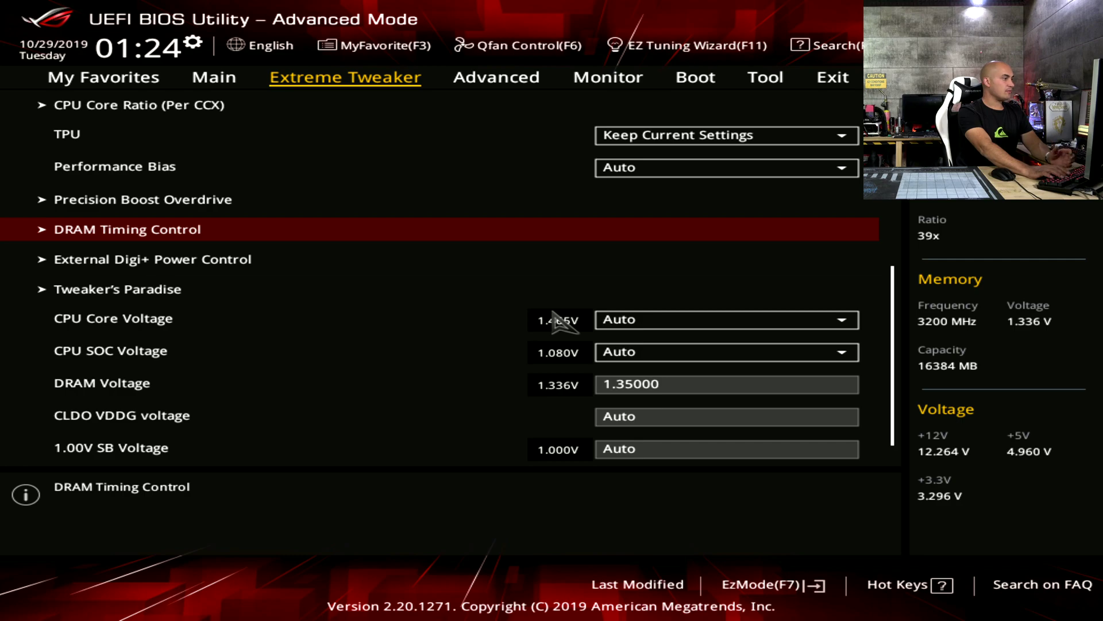
# - In DRAM Timing Control, enter CAS 16, Trcdrd 19, Trcdwr 16 and RAS# PRE 16
pyautogui.press('Return')
pyautogui.press('Down')
pyautogui.press('Down')
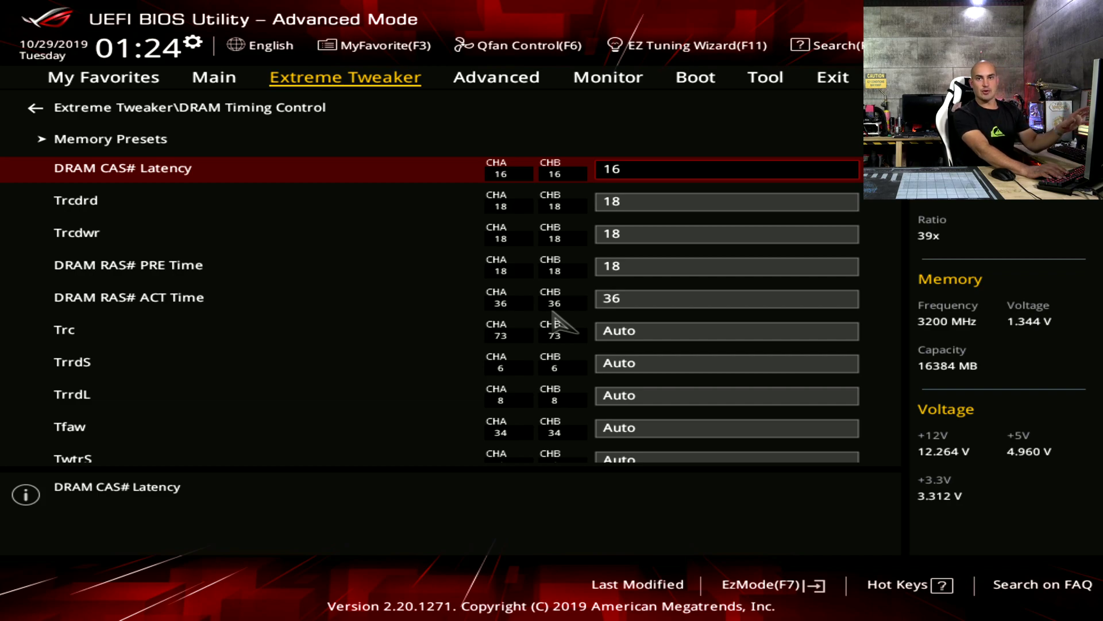
pyautogui.press('Down')
pyautogui.press('Up')
pyautogui.press('1')
pyautogui.press('9')
pyautogui.press('Down')
pyautogui.press('1')
pyautogui.press('6')
pyautogui.press('Down')
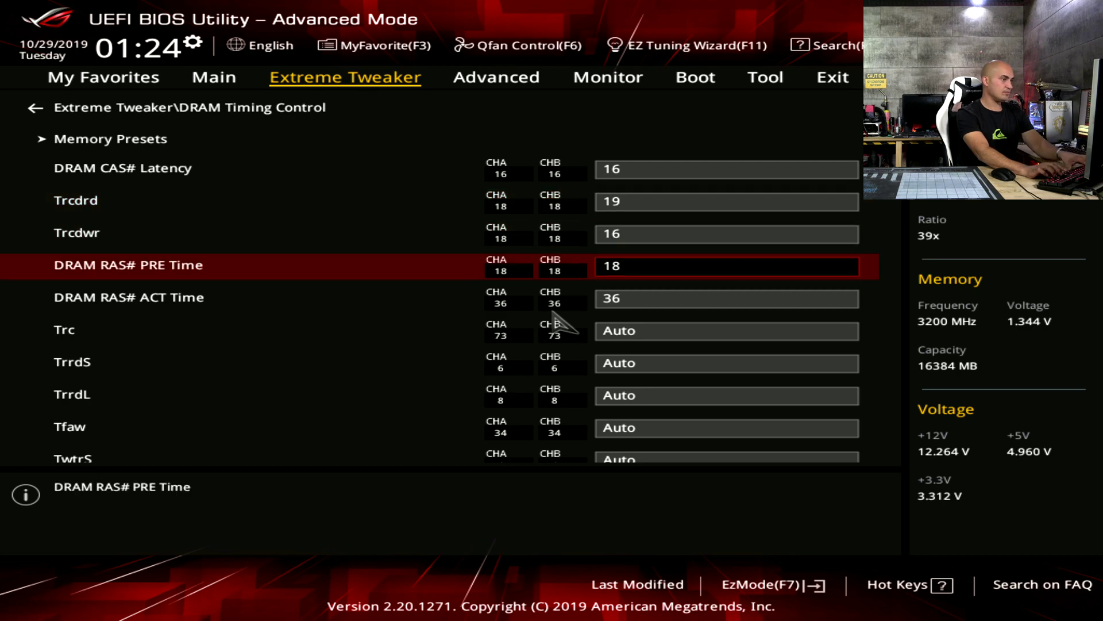
# - Enter Trc 58, TrrdS/TrrdL 6, Tfaw 24, TwtrS 4, Twr 14 and Trcpage/TrdrdScl/TwrwrScl 4
pyautogui.press('1')
pyautogui.press('6')
pyautogui.press('Down')
pyautogui.press('Down')
pyautogui.press('5')
pyautogui.press('8')
pyautogui.press('Down')
pyautogui.press('6')
pyautogui.press('Down')
pyautogui.press('6')
pyautogui.press('Down')
pyautogui.write('624')
pyautogui.press('Down')
pyautogui.press('4')
# - Set Trfc to 630 and work down the remaining timings to RttNom
pyautogui.press('Down')
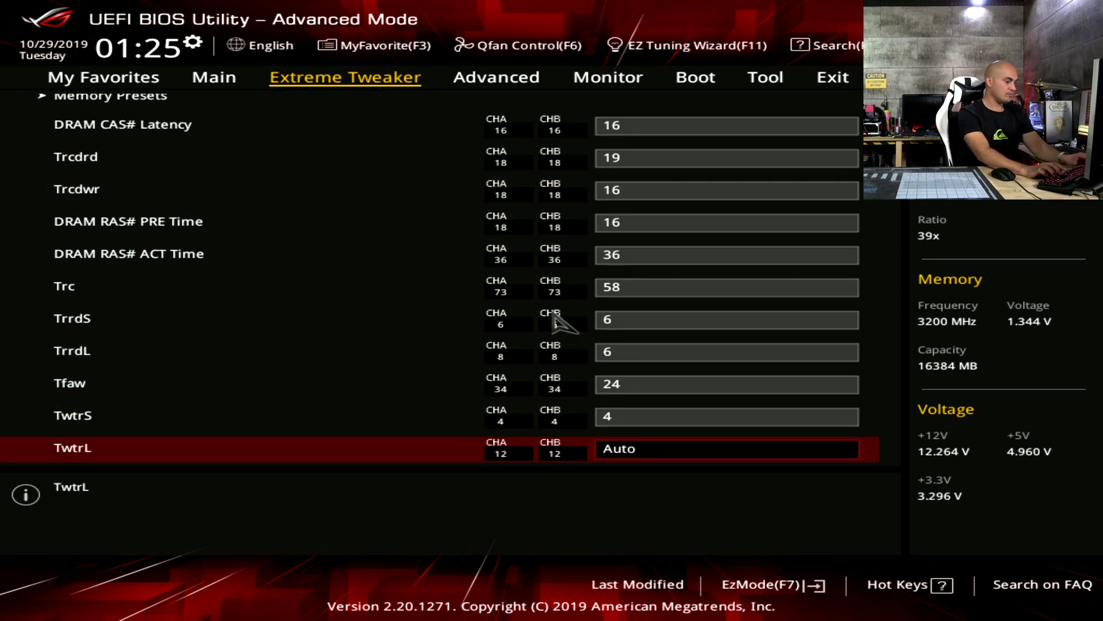
pyautogui.press('1')
pyautogui.press('2')
pyautogui.press('Down')
pyautogui.press('1')
pyautogui.press('4')
pyautogui.press('Down')
pyautogui.press('4')
pyautogui.press('Down')
pyautogui.press('4')
pyautogui.press('Down')
pyautogui.press('4')
pyautogui.press('Down')
pyautogui.write('630')
pyautogui.press('Down')
pyautogui.press('Down')
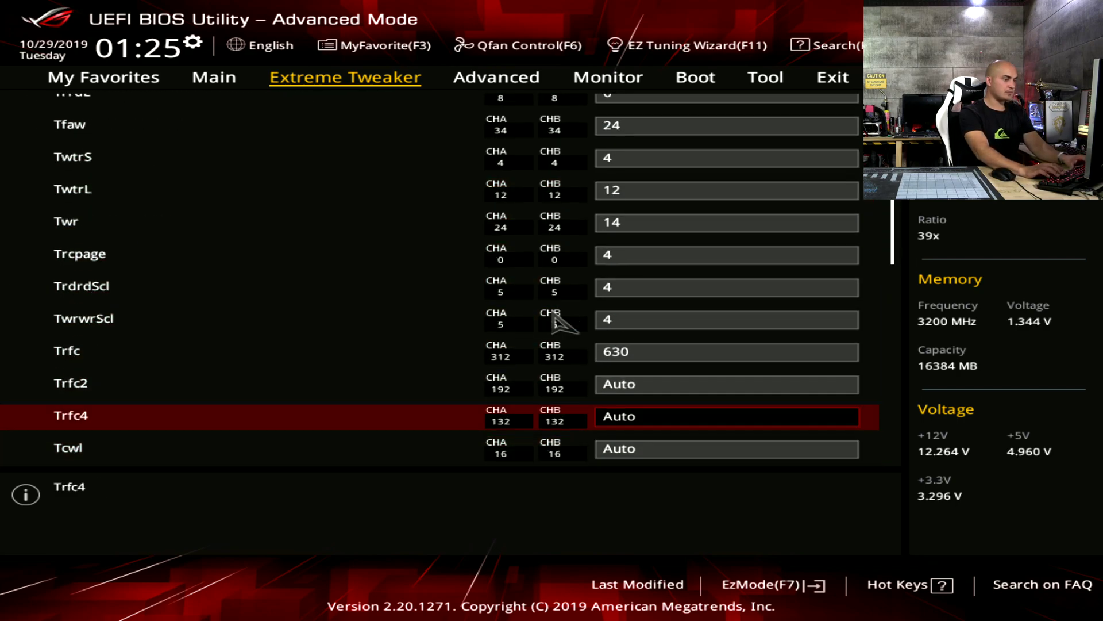
pyautogui.press('Up')
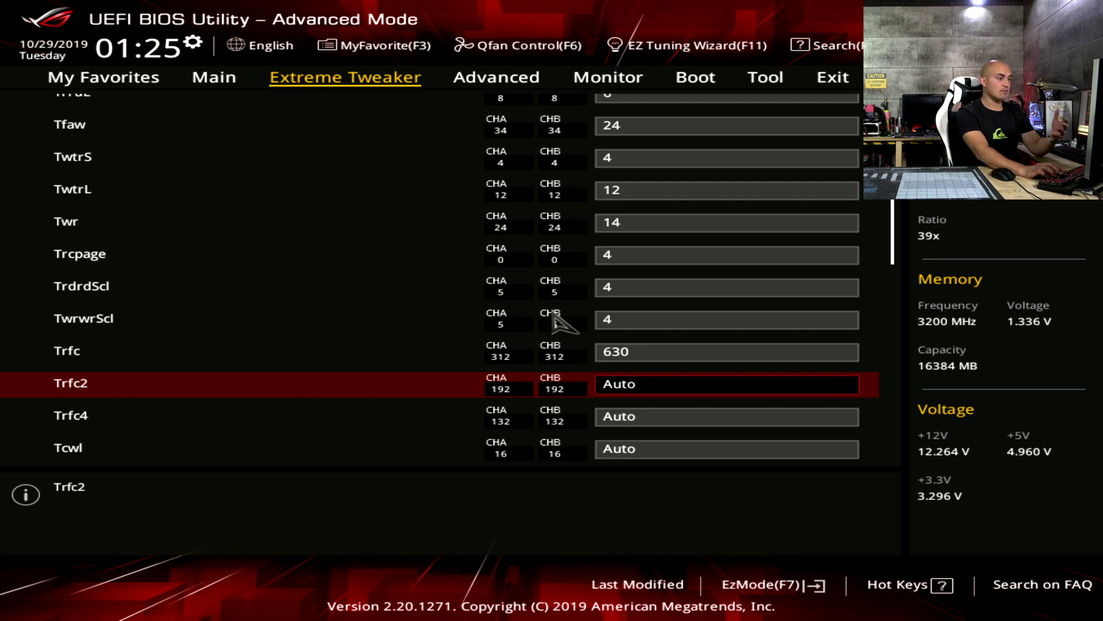
pyautogui.press('Down')
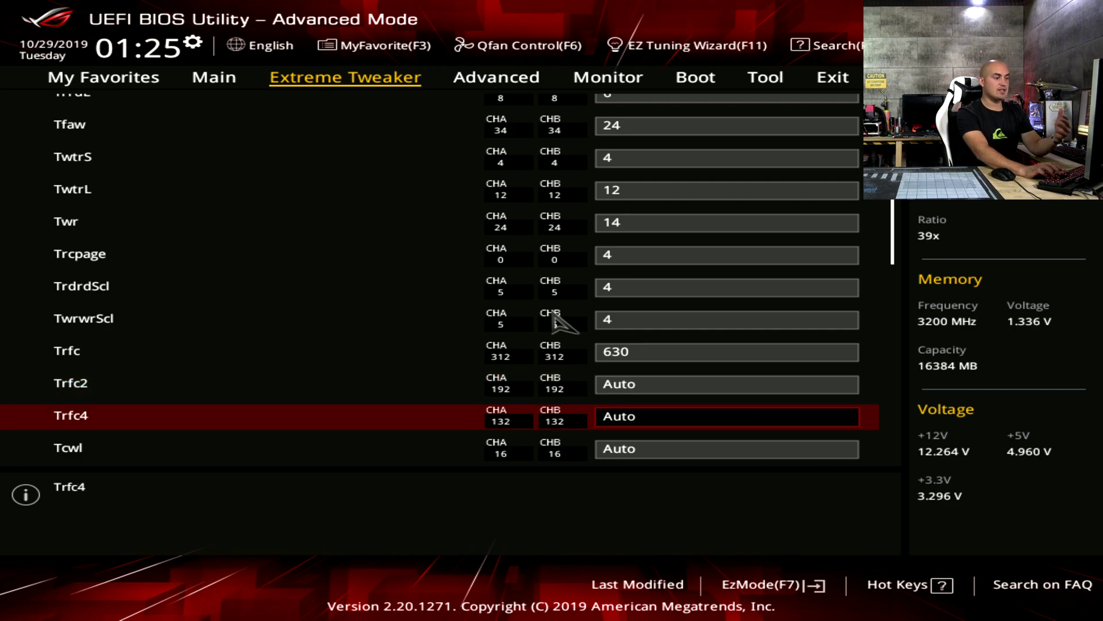
pyautogui.press('Down')
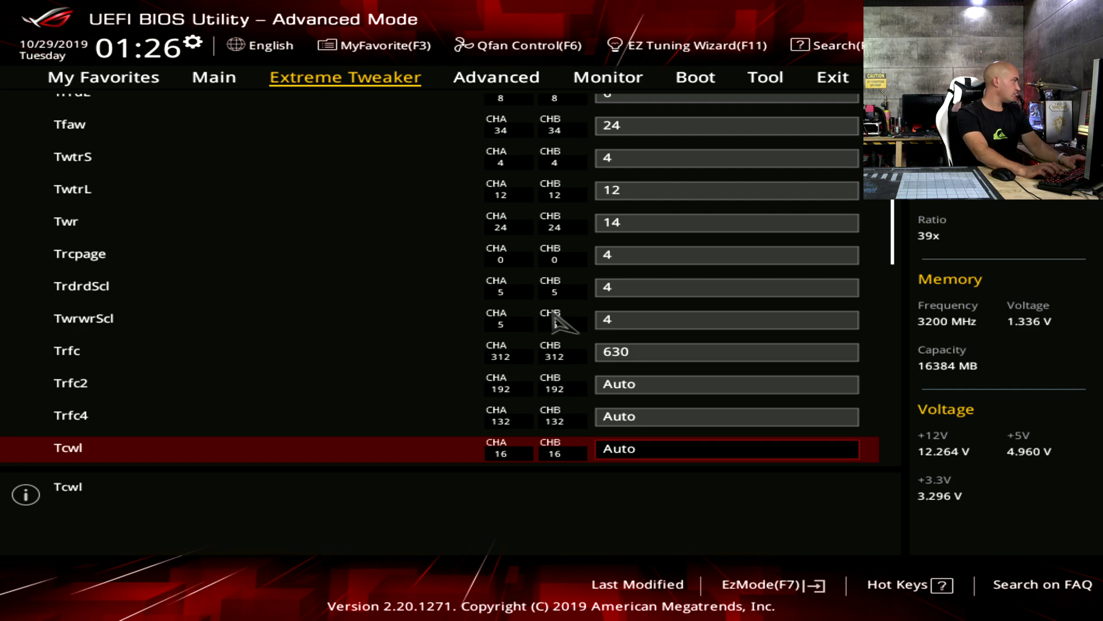
pyautogui.press('Down')
pyautogui.press('Down')
pyautogui.press('Down')
pyautogui.press('Down')
pyautogui.press('Down')
pyautogui.press('Down')
pyautogui.press('Down')
pyautogui.press('Down')
pyautogui.press('Down')
pyautogui.press('Down')
pyautogui.press('Down')
pyautogui.press('Down')
pyautogui.press('Down')
pyautogui.press('Down')
pyautogui.press('Down')
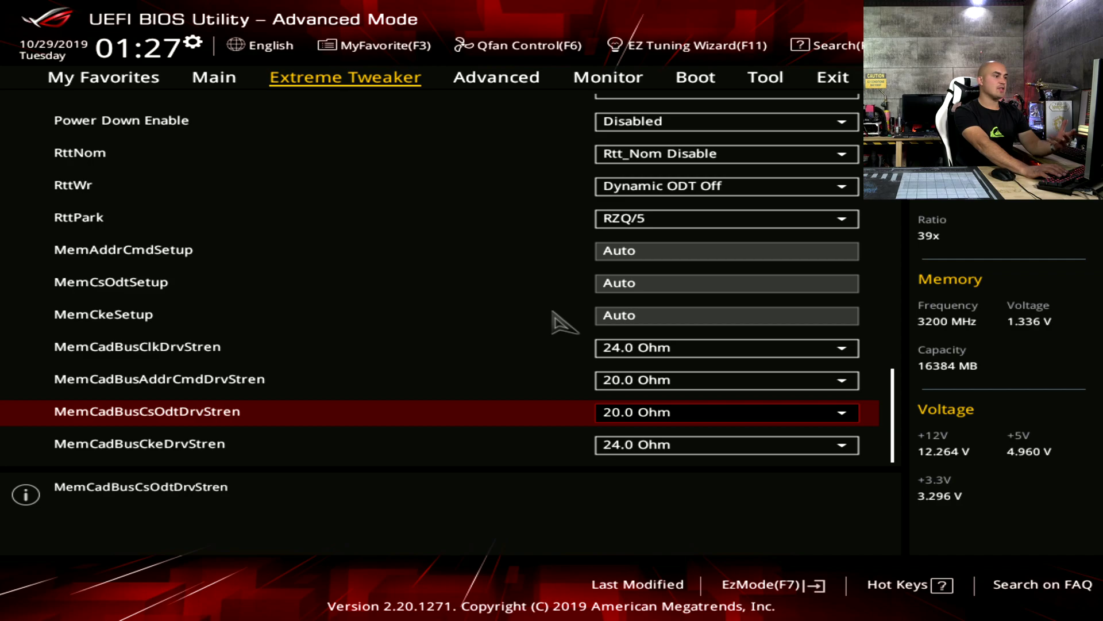
# - Review the entered timings (CAS 16, Trcdrd 19, Trc 58, Tfaw 24) back to the list's top
pyautogui.press('Up')
pyautogui.press('Up')
pyautogui.press('Up')
pyautogui.press('Up')
pyautogui.press('Up')
pyautogui.press('Up')
pyautogui.press('Up')
pyautogui.press('Up')
pyautogui.press('Up')
pyautogui.press('Up')
pyautogui.press('Up')
pyautogui.press('Up')
pyautogui.press('Up')
pyautogui.press('Up')
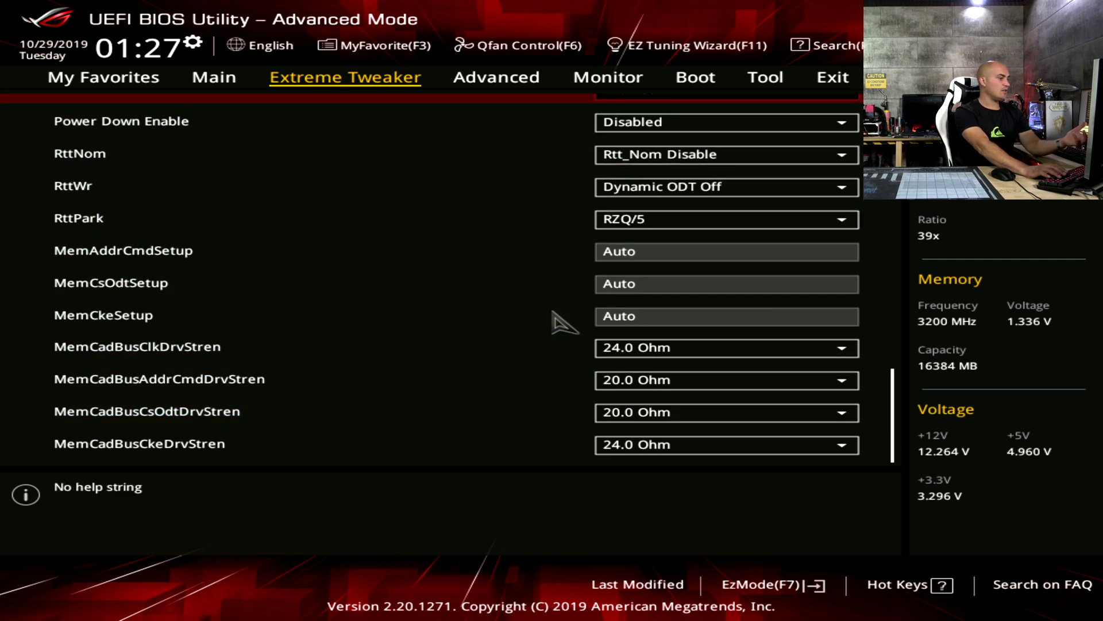
pyautogui.press('Up')
pyautogui.press('Up')
pyautogui.press('Up')
pyautogui.press('Up')
pyautogui.press('Up')
pyautogui.press('Up')
pyautogui.press('Up')
pyautogui.press('Up')
pyautogui.press('Up')
pyautogui.press('Up')
pyautogui.press('Up')
pyautogui.press('Up')
pyautogui.press('Up')
pyautogui.press('Up')
pyautogui.press('Up')
pyautogui.press('Up')
pyautogui.press('Up')
pyautogui.press('Up')
pyautogui.press('Up')
pyautogui.press('Up')
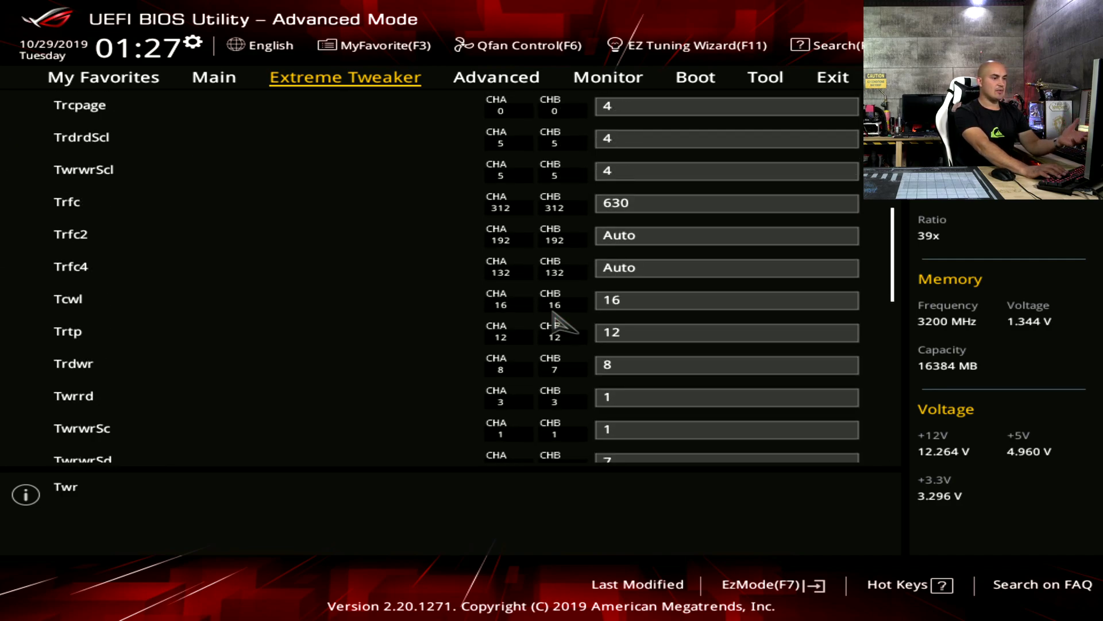
pyautogui.press('Up')
pyautogui.press('Up')
pyautogui.press('Up')
pyautogui.press('Up')
pyautogui.press('Up')
pyautogui.press('Up')
pyautogui.press('Up')
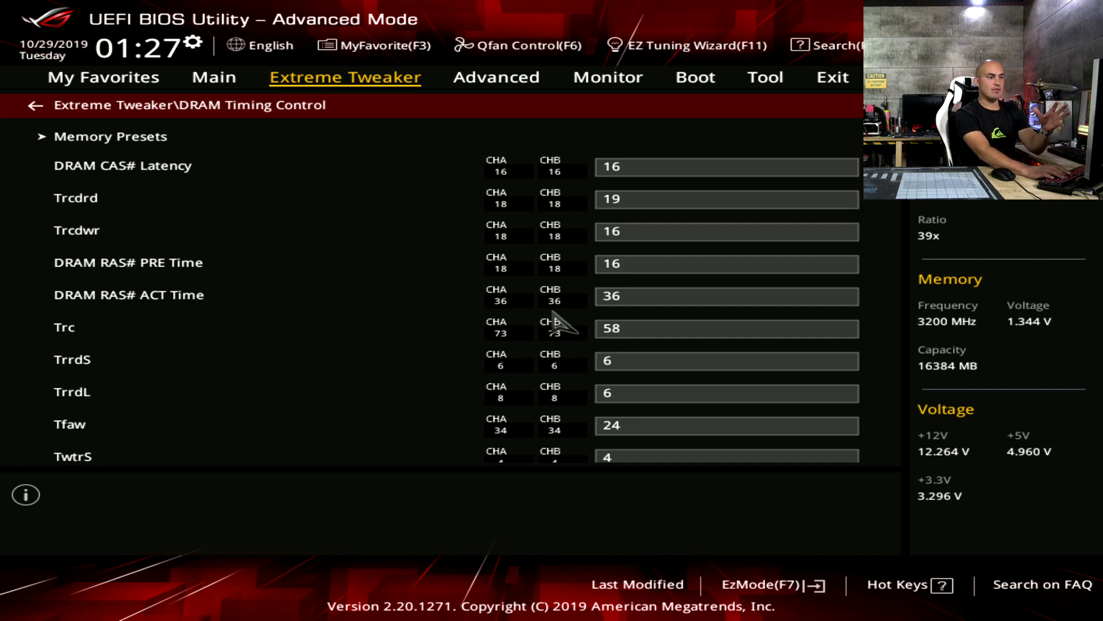
# - Leave DRAM Timing Control and set DRAM Voltage to 1.4 V
pyautogui.press('Escape')
pyautogui.press('Down')
pyautogui.press('Down')
pyautogui.press('Down')
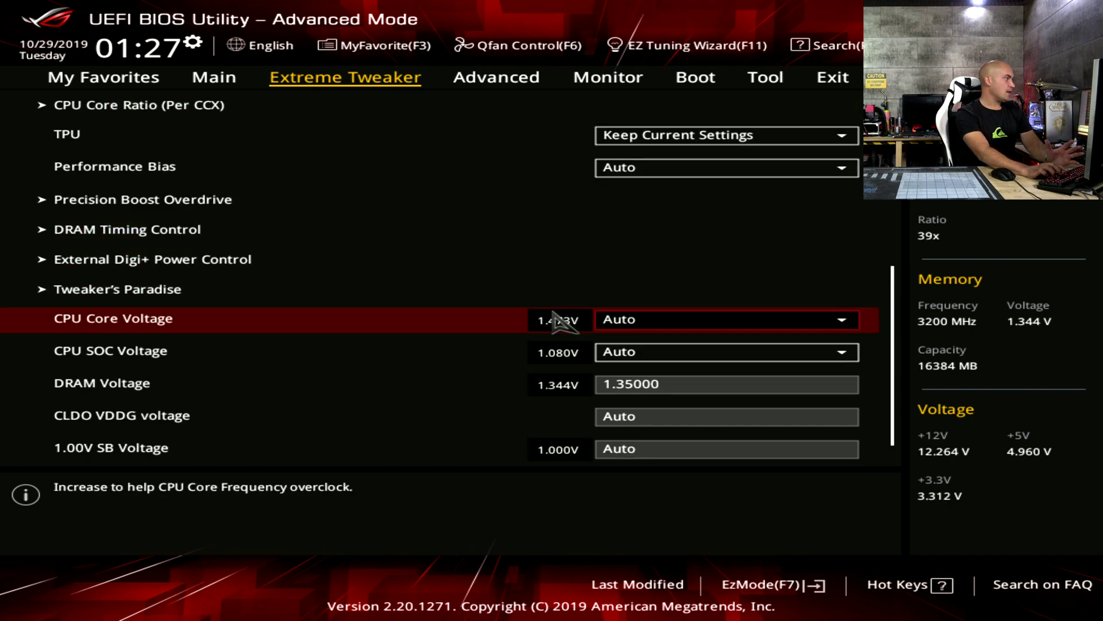
pyautogui.press('Down')
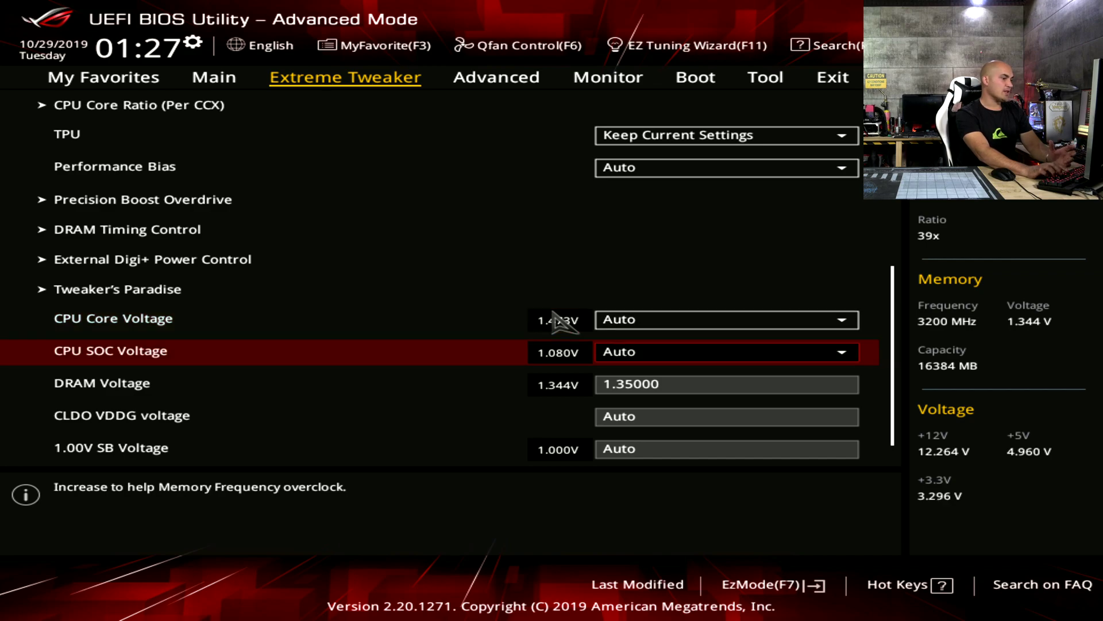
pyautogui.press('Down')
pyautogui.write('1.4')
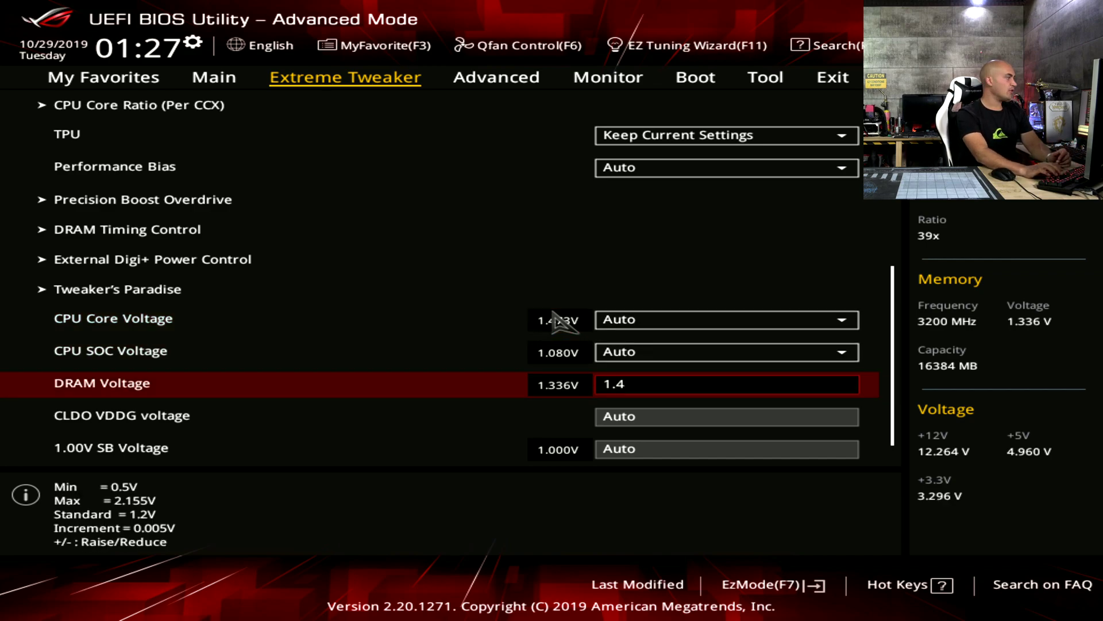
pyautogui.press('Down')
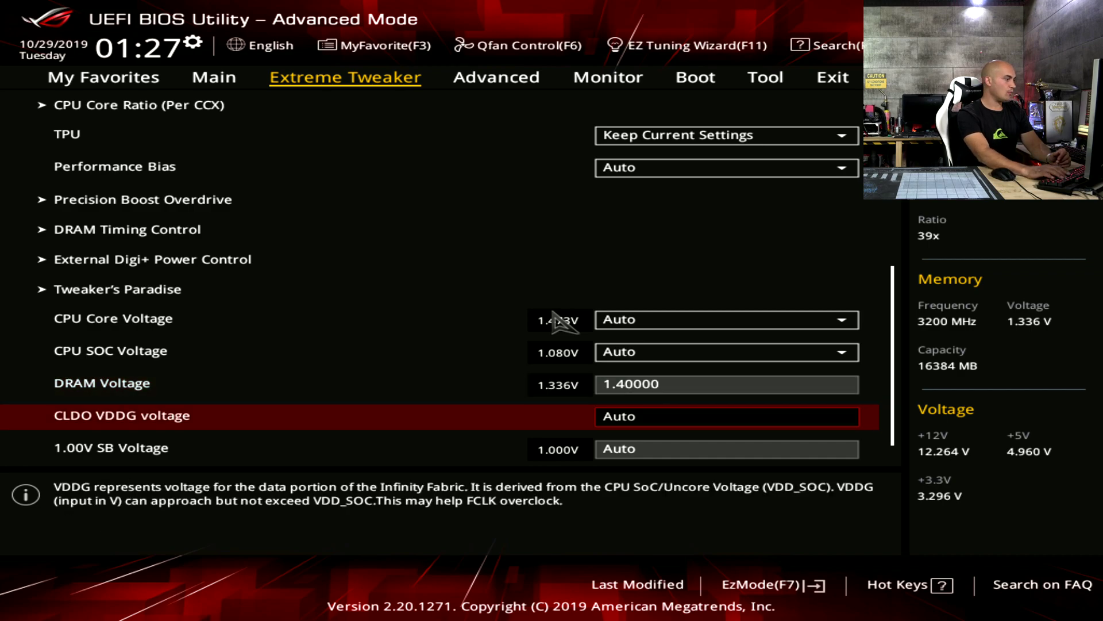
# - Set CPU SOC Voltage to Manual with a 1.1 V VDDSOC override
pyautogui.press('Up')
pyautogui.press('Up')
pyautogui.press('Return')
pyautogui.press('Down')
pyautogui.press('Return')
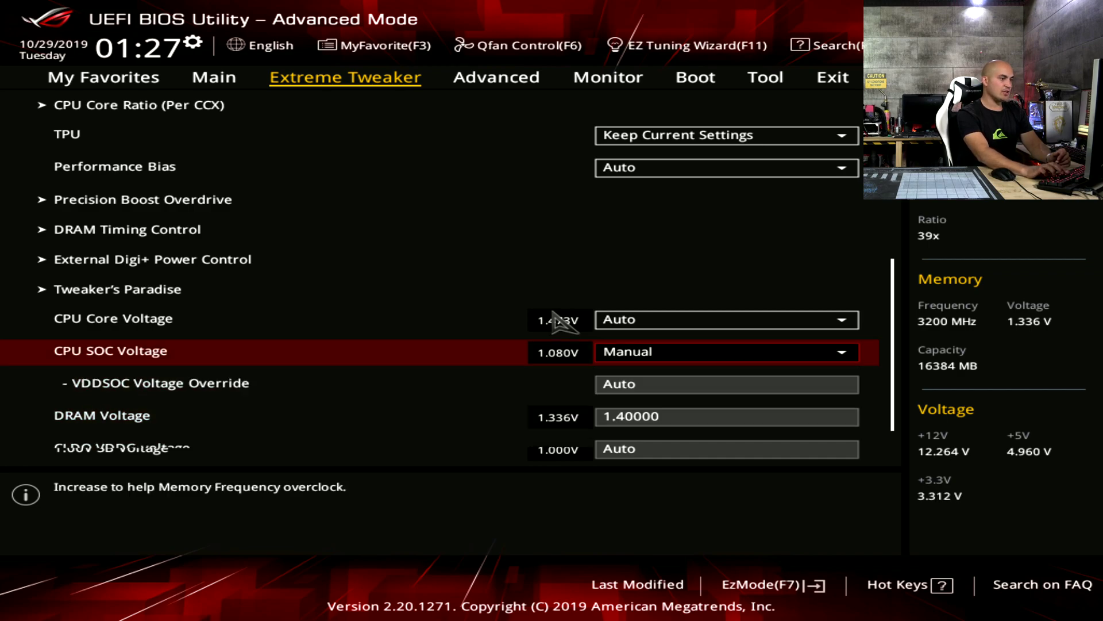
pyautogui.press('Down')
pyautogui.write('1.')
pyautogui.press('Return')
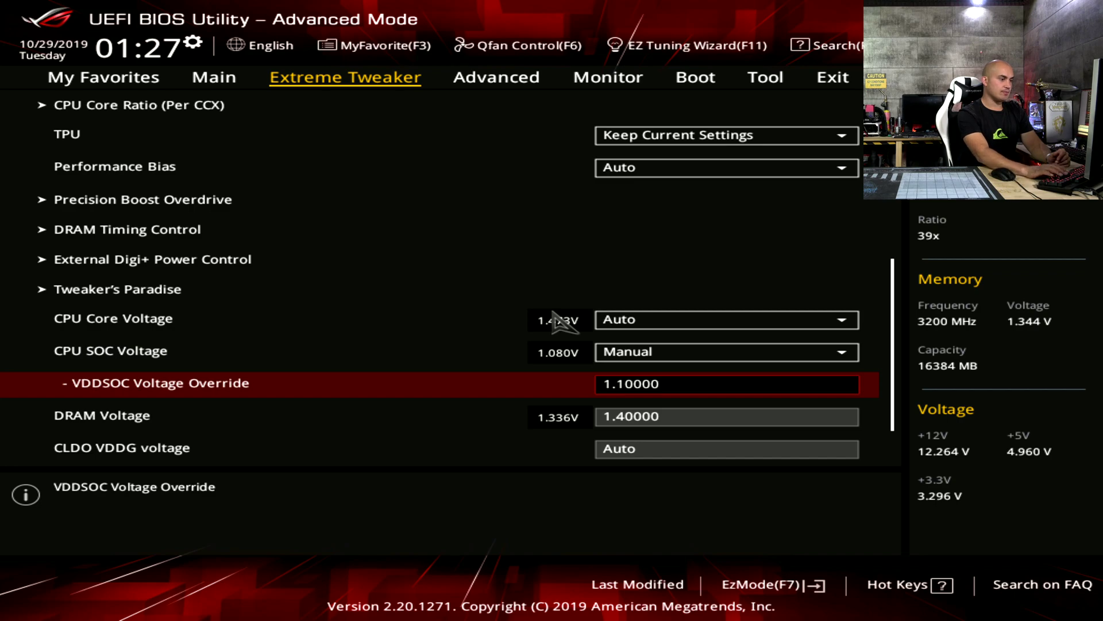
# - Recheck the Memory Frequency and FCLK settings, then save and reset with F10
pyautogui.press('Up')
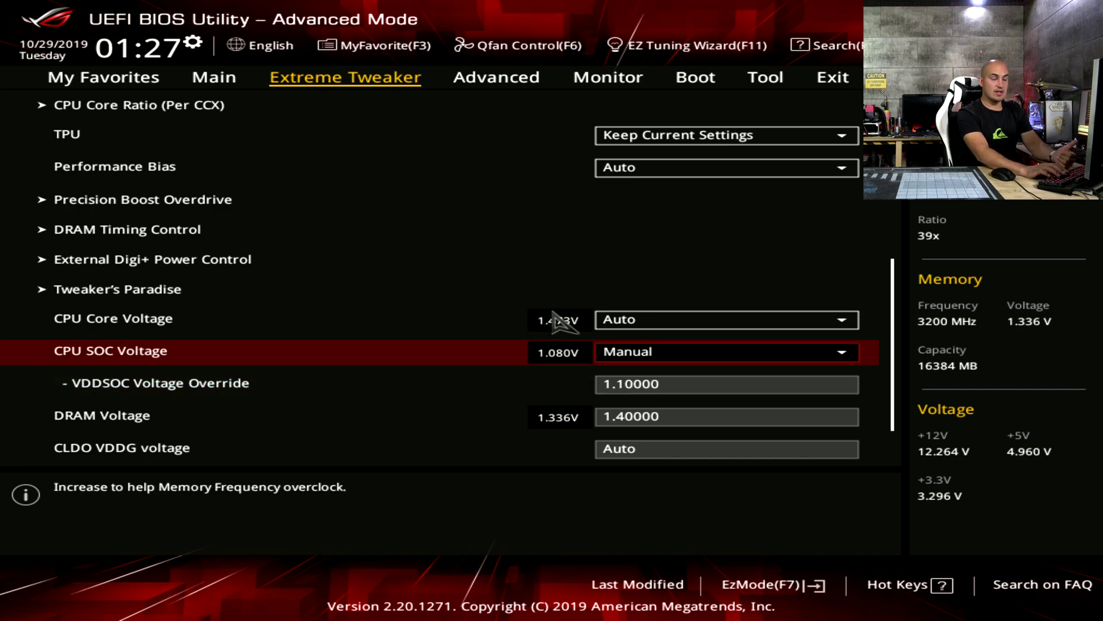
pyautogui.press('Up')
pyautogui.press('Up')
pyautogui.press('Up')
pyautogui.press('Up')
pyautogui.press('Up')
pyautogui.press('Up')
pyautogui.press('Up')
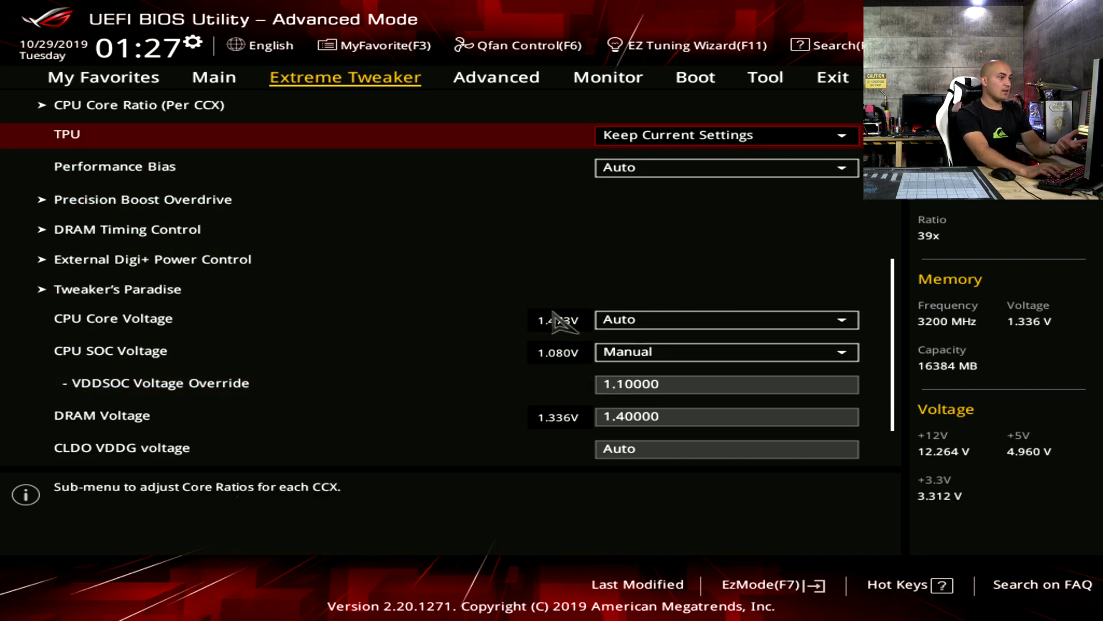
pyautogui.press('Up')
pyautogui.press('Up')
pyautogui.press('Up')
pyautogui.press('Up')
pyautogui.press('Up')
pyautogui.press('Up')
pyautogui.press('Up')
pyautogui.press('Up')
pyautogui.press('Down')
pyautogui.press('Down')
pyautogui.press('Down')
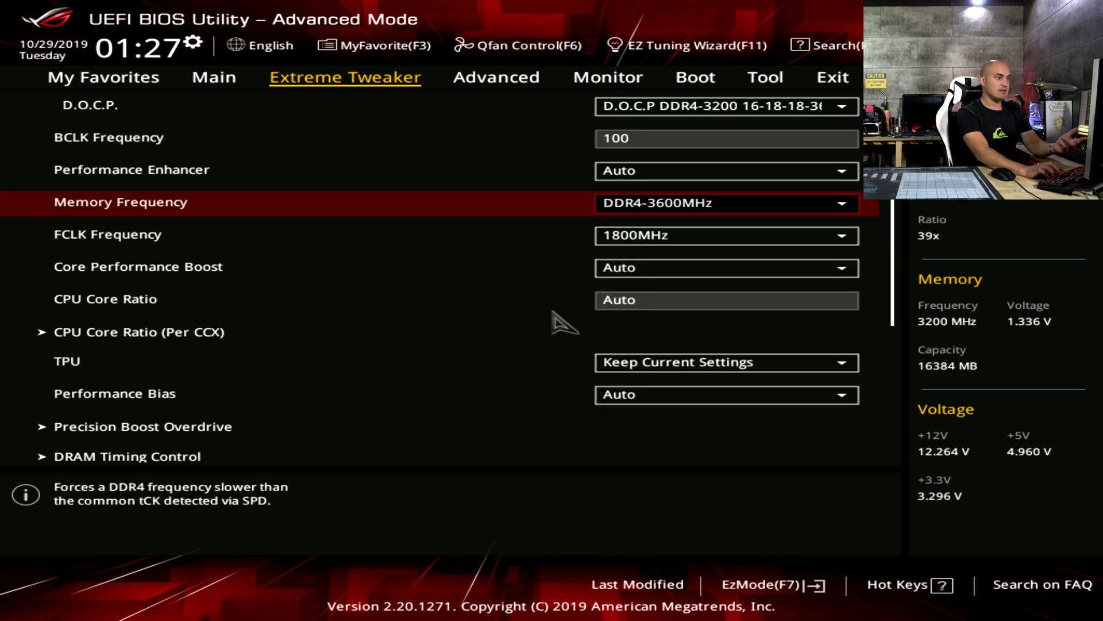
pyautogui.press('Down')
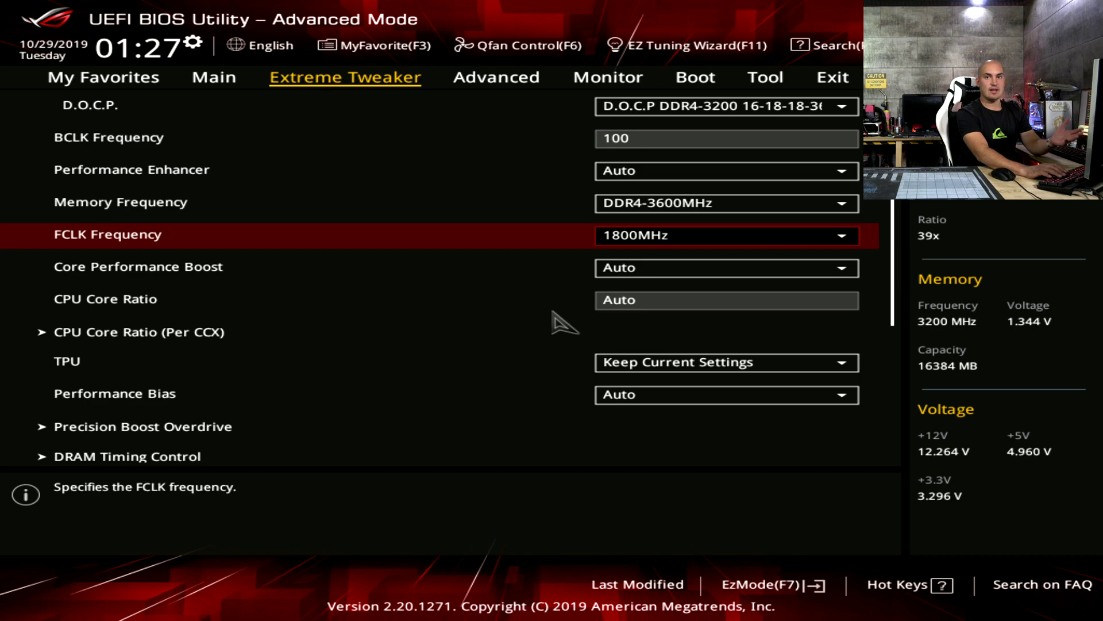
pyautogui.press('F10')
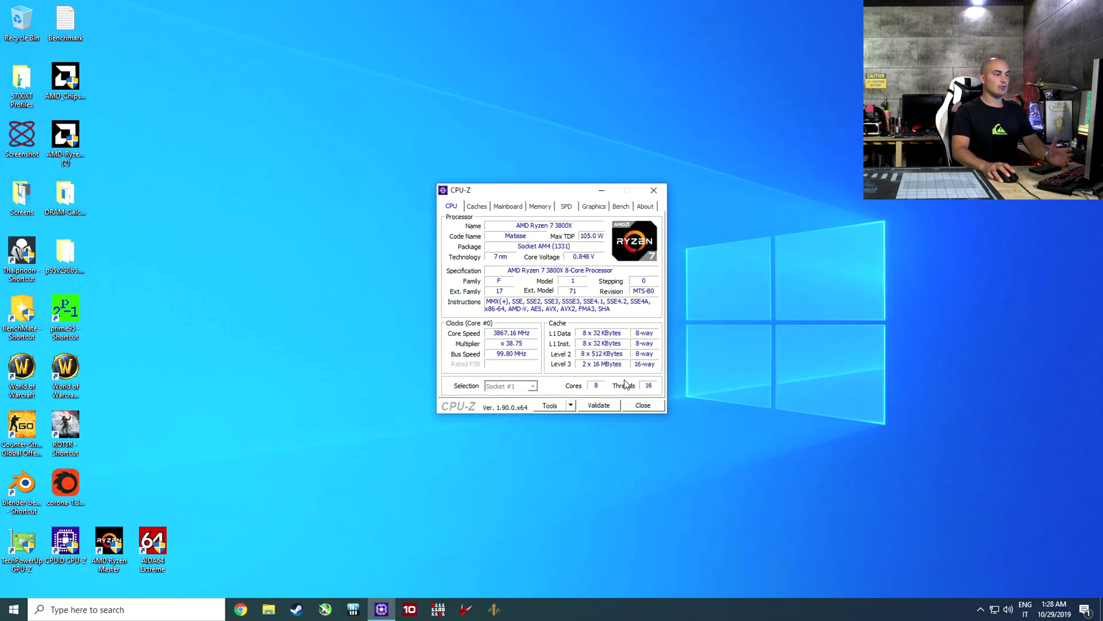
# - Confirm on CPU-Z's Memory tab that DRAM runs at 1796.4 MHz with CL16 and tRCD 19
pyautogui.moveTo(537, 197); pyautogui.dragTo(368, 78)
pyautogui.click(374, 87)
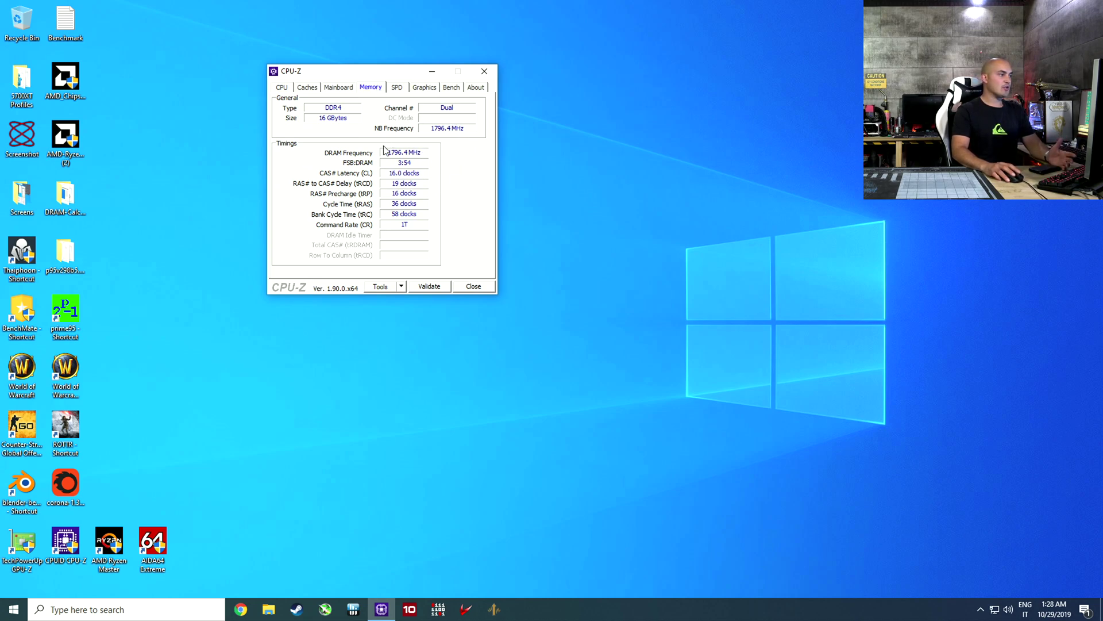
pyautogui.click(284, 88)
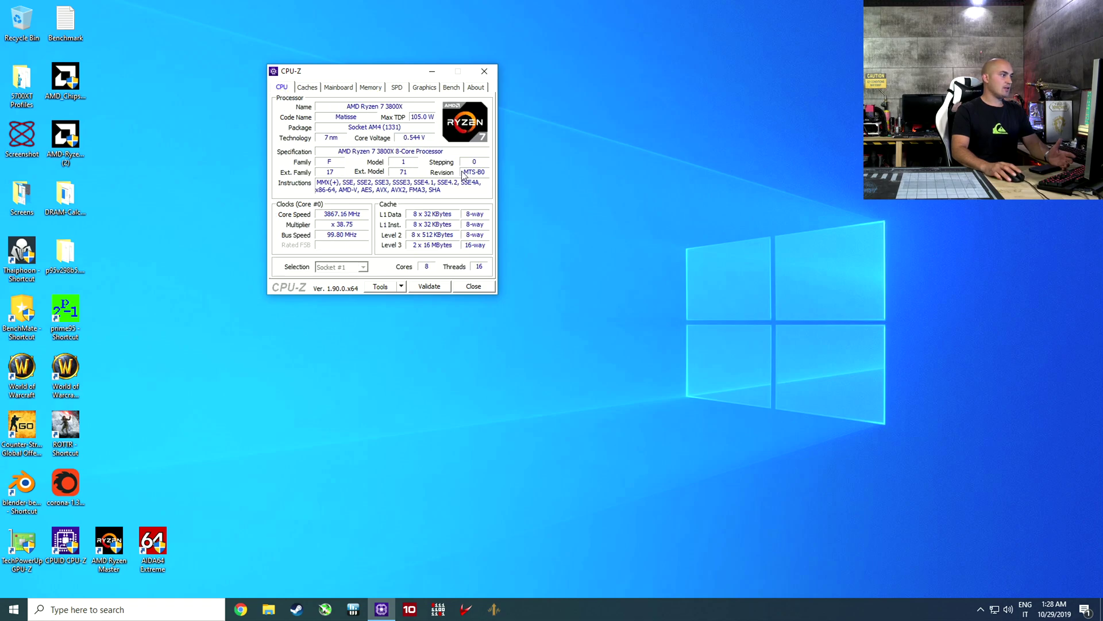
# - Reopen DRAM Calculator for Ryzen and place it at the top right beside CPU-Z
pyautogui.moveTo(391, 72); pyautogui.dragTo(354, 47)
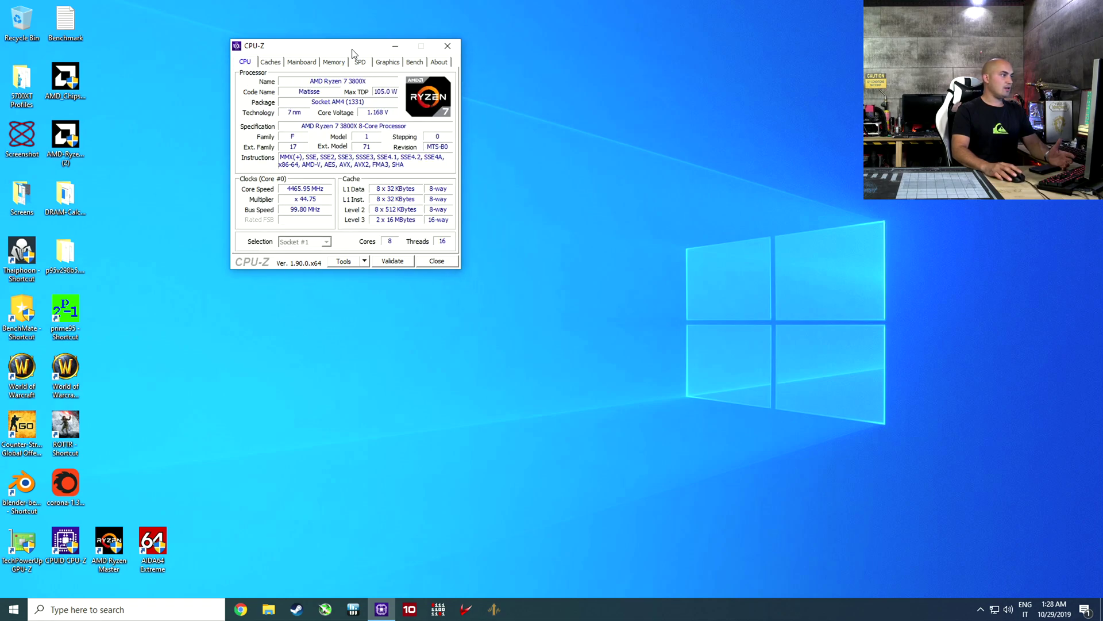
pyautogui.click(494, 608)
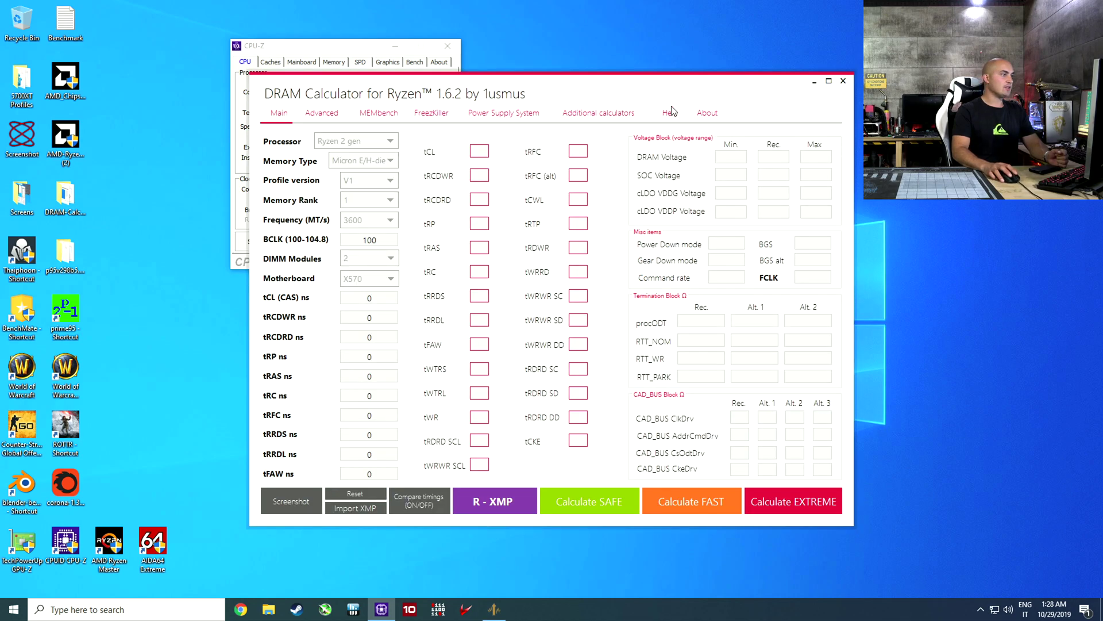
pyautogui.moveTo(648, 94); pyautogui.dragTo(884, 31)
# - Dock CPU-Z next to DRAM Calculator, then restore and close the leftover RAM Test window
pyautogui.moveTo(334, 46); pyautogui.dragTo(347, 14)
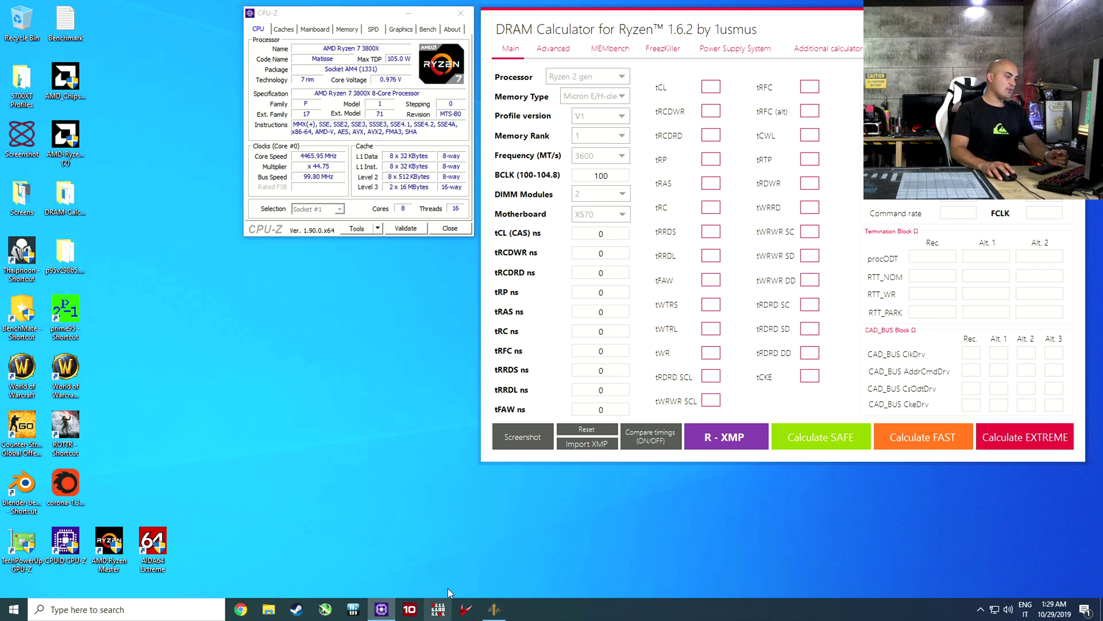
pyautogui.click(439, 608)
pyautogui.moveTo(519, 217); pyautogui.dragTo(332, 263)
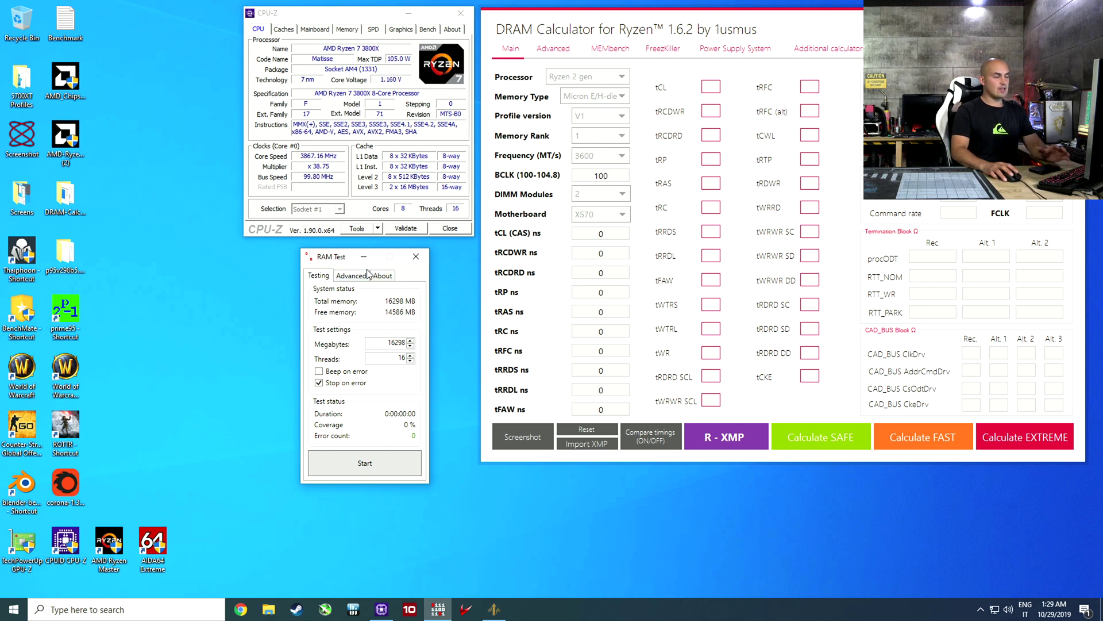
pyautogui.click(420, 262)
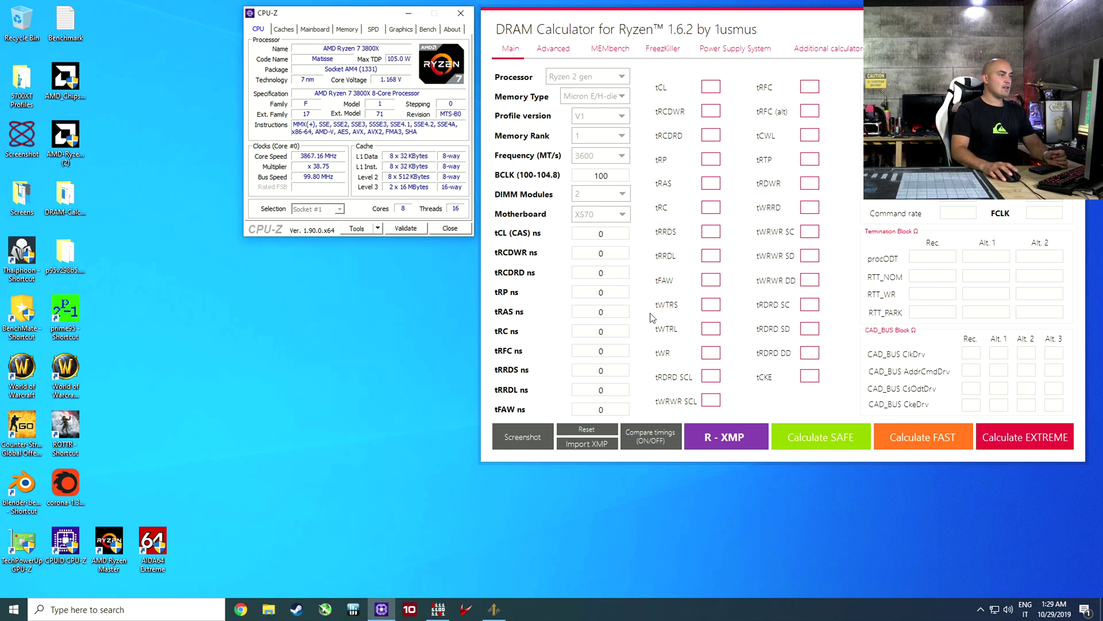
# - Start an Easy-mode MEMbench run in DRAM Calculator and accept the Attention warning
pyautogui.click(615, 51)
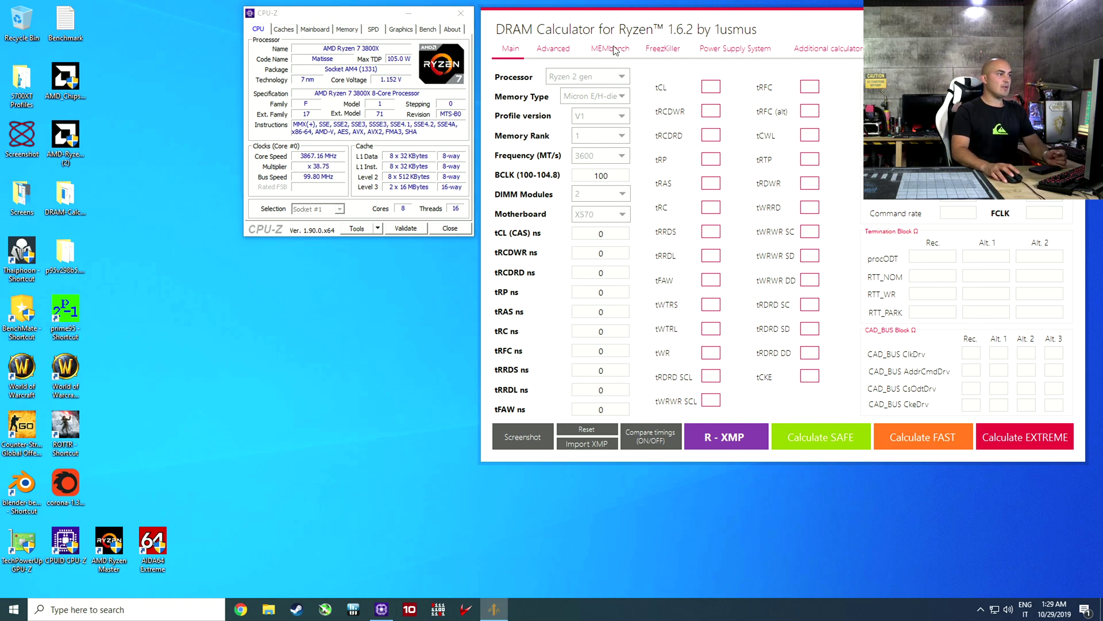
pyautogui.click(613, 49)
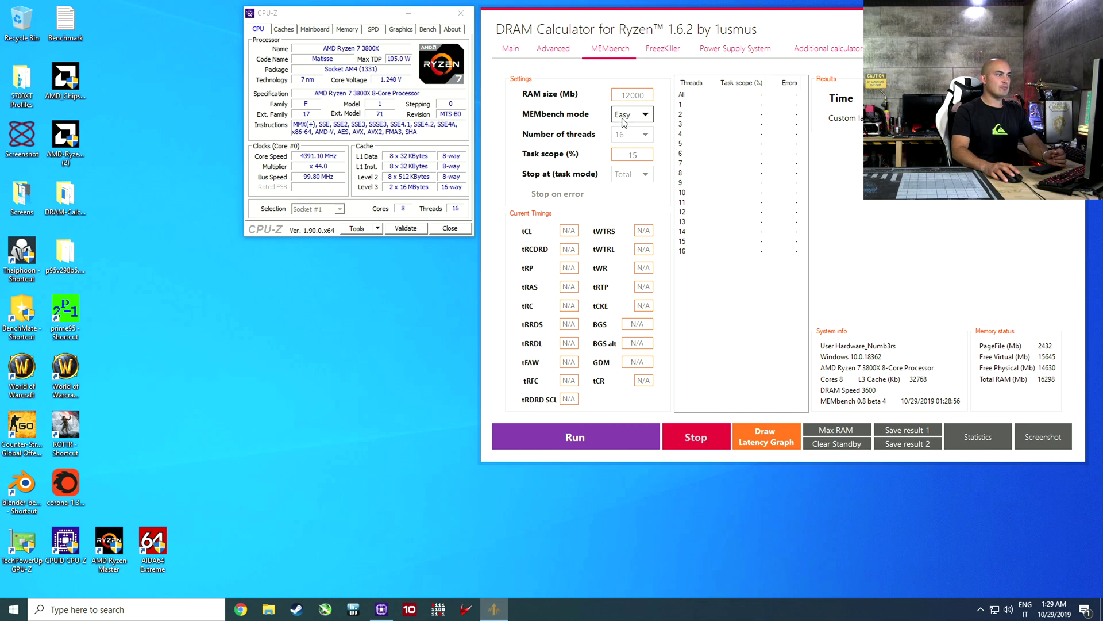
pyautogui.click(584, 436)
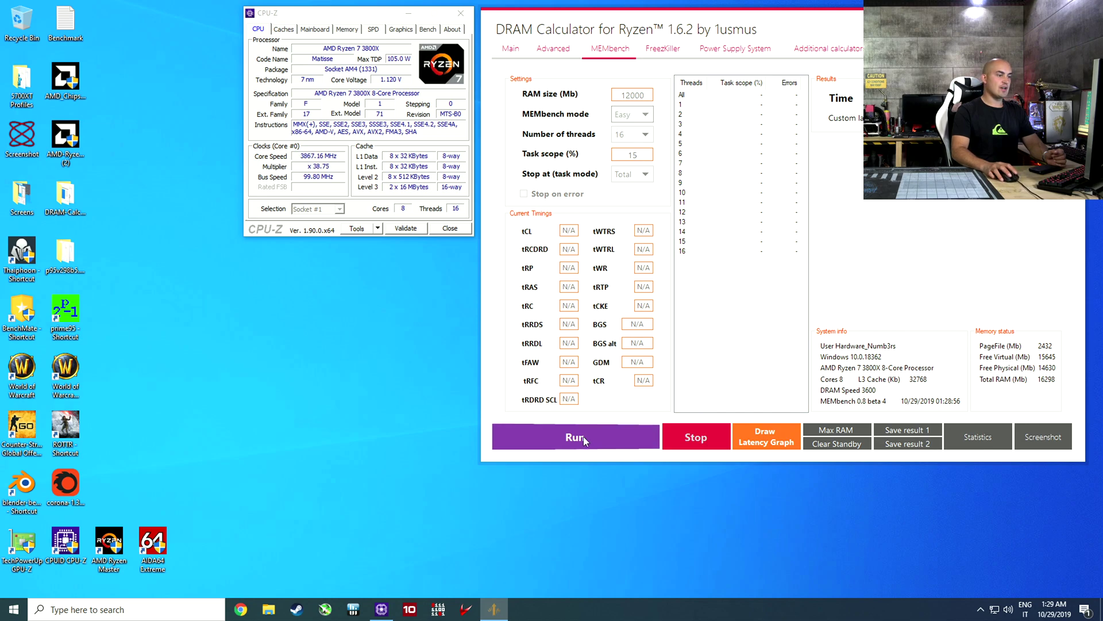
pyautogui.click(638, 344)
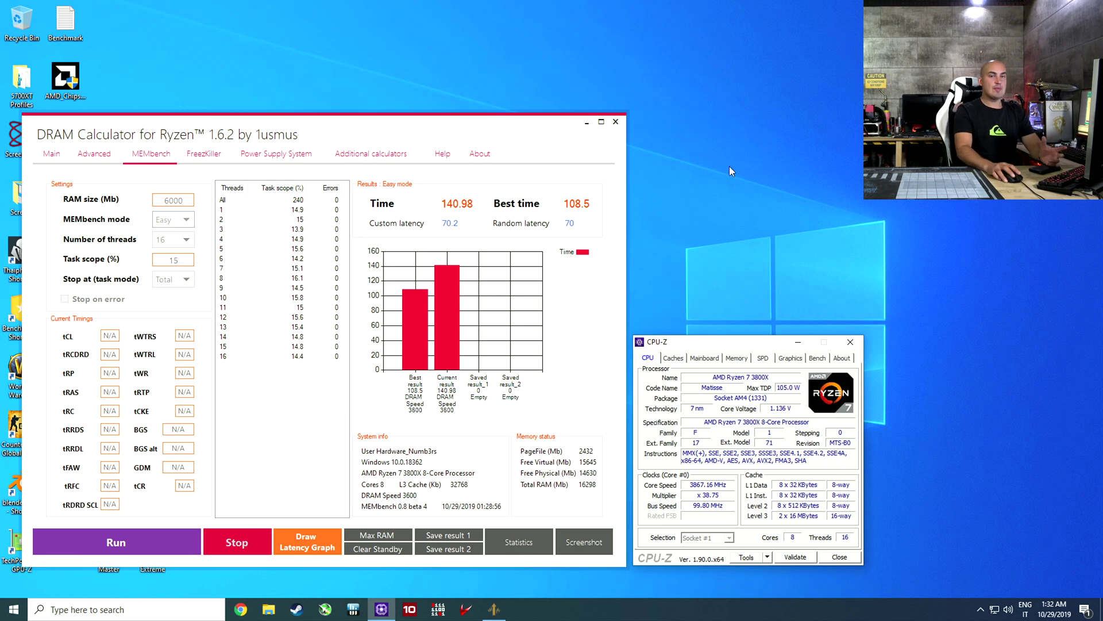
# - Let MEMbench finish at 140.98 s (best 108.5 s, zero errors) and move the calculator up-right
pyautogui.moveTo(578, 232)
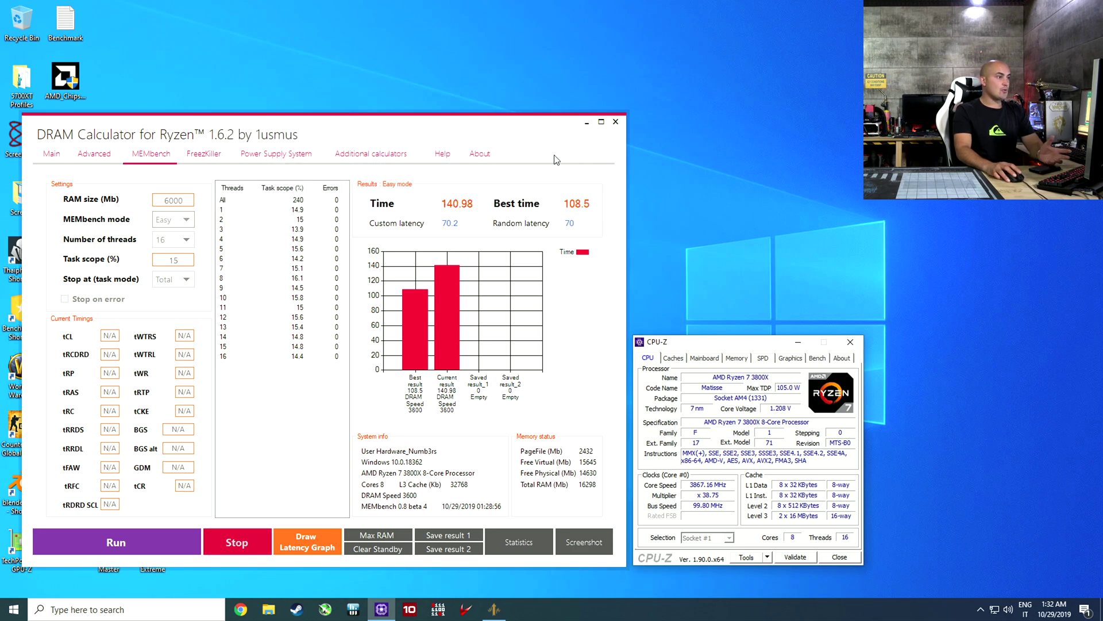
pyautogui.moveTo(487, 135); pyautogui.dragTo(609, 77)
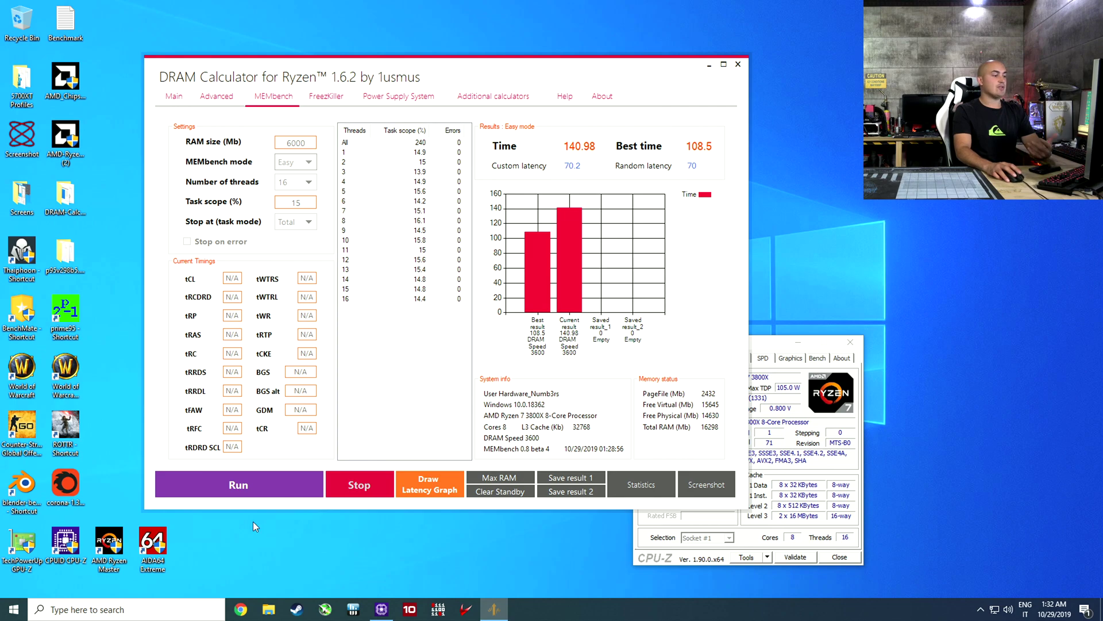
# - Restart Windows from the Start menu's power options to boot back into the BIOS
pyautogui.click(14, 607)
pyautogui.click(14, 592)
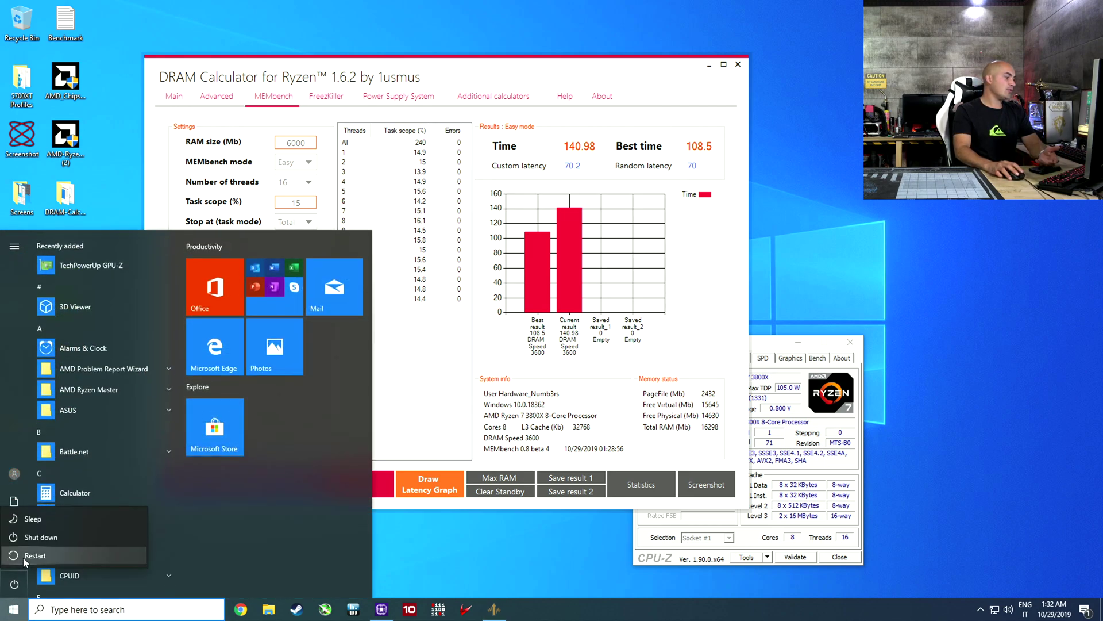
pyautogui.click(34, 557)
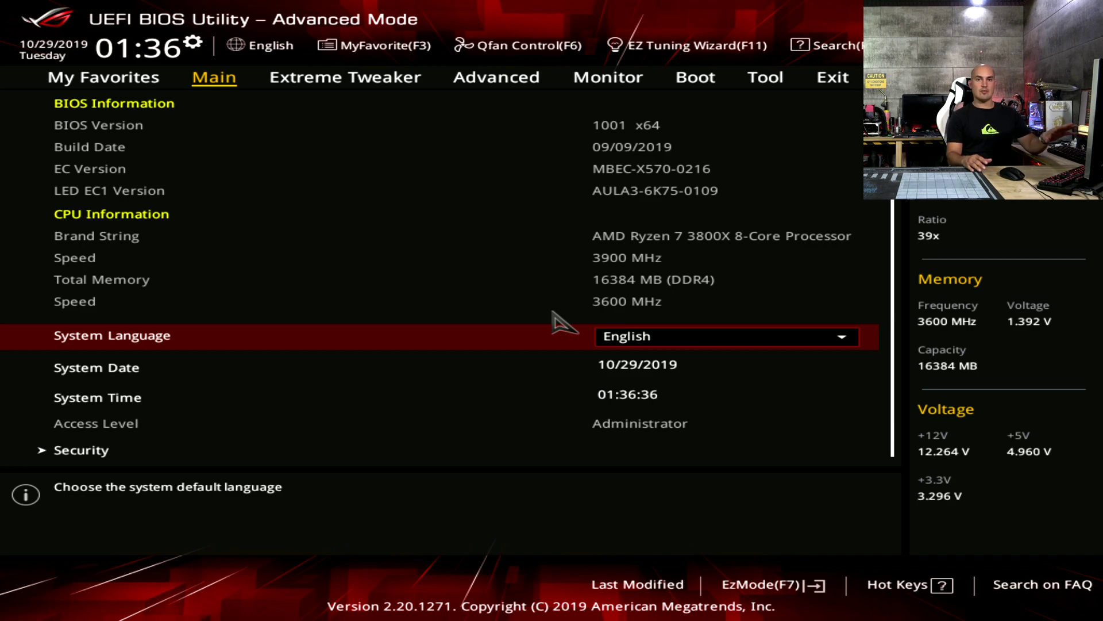
# - In Extreme Tweaker, set Memory Frequency to DDR4-3800MHz and FCLK Frequency to 1900MHz
pyautogui.press('Right')
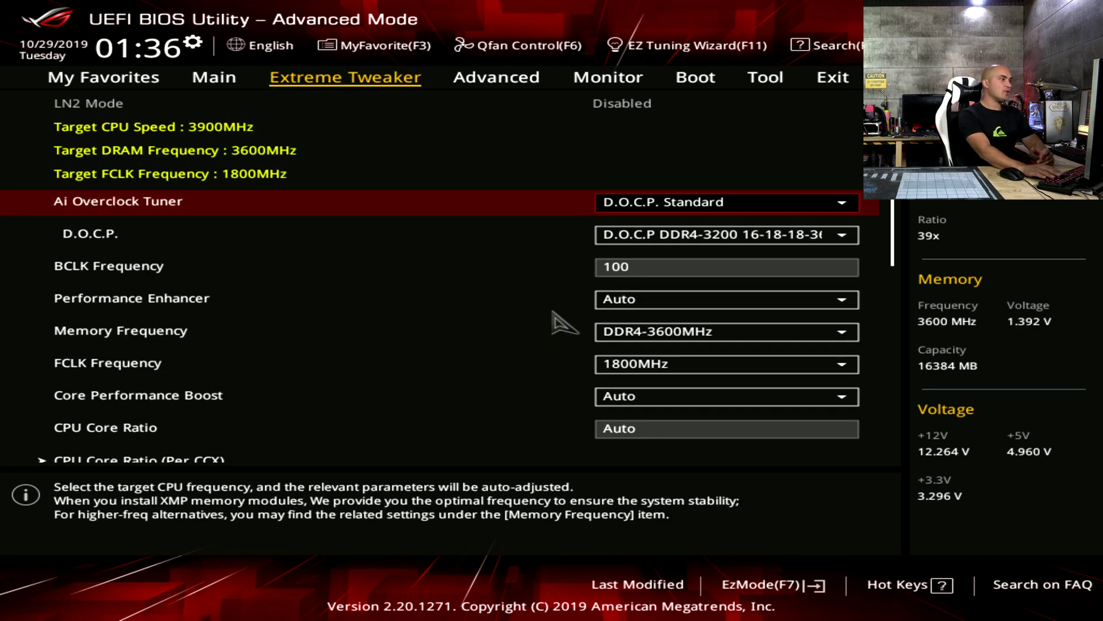
pyautogui.press('Down')
pyautogui.press('Down')
pyautogui.press('Down')
pyautogui.press('Down')
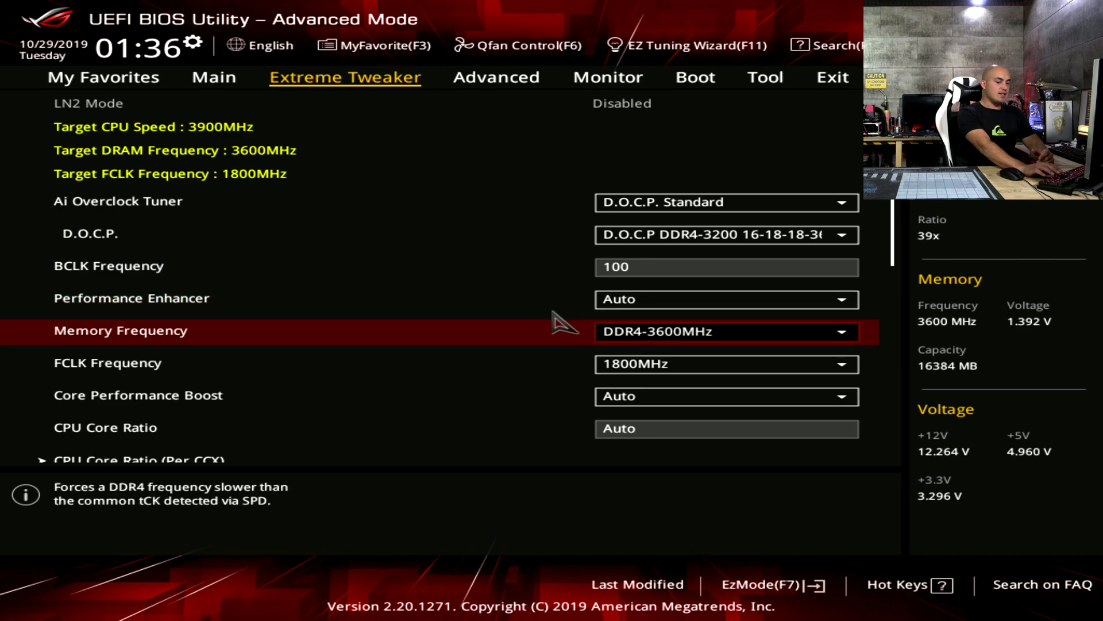
pyautogui.press('+')
pyautogui.press('+')
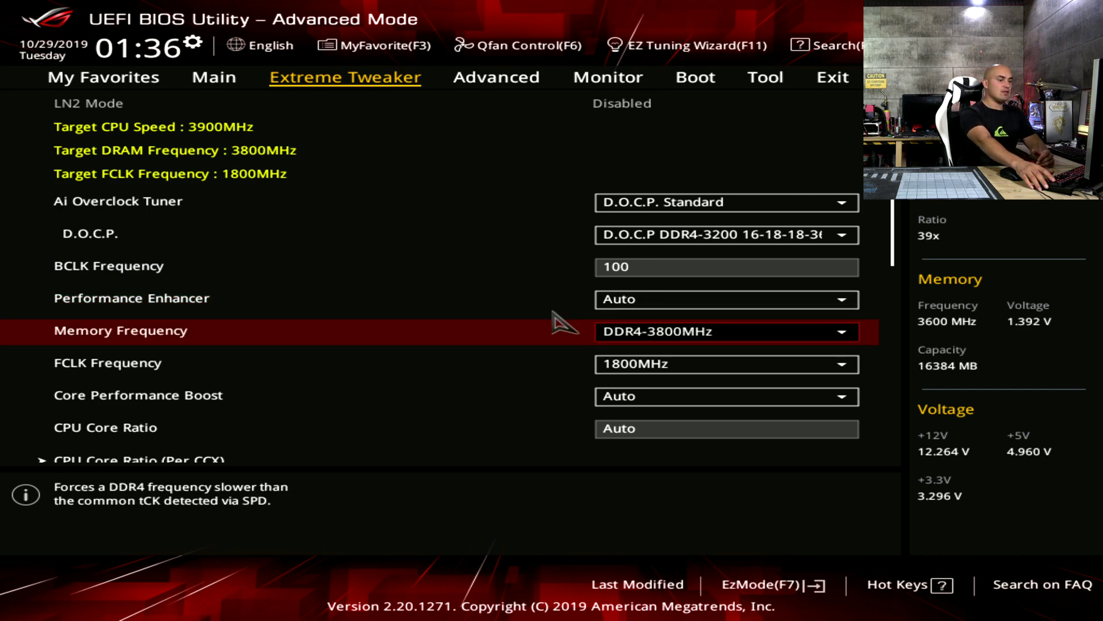
pyautogui.press('Down')
pyautogui.press('+')
pyautogui.press('+')
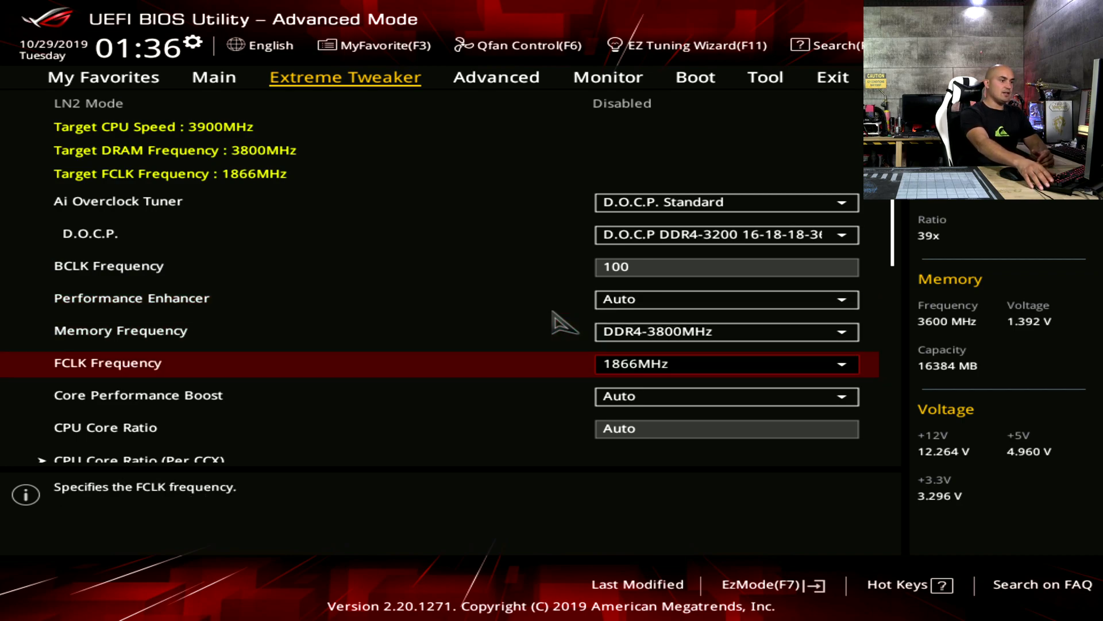
pyautogui.press('+')
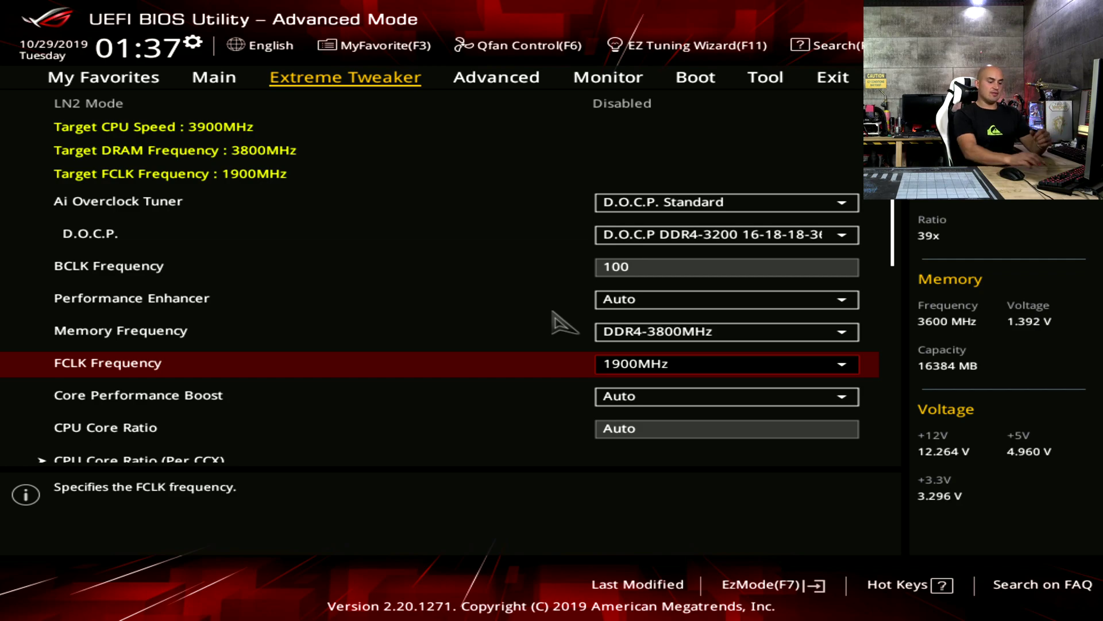
# - Review the frequency and voltage settings, then bring up the F10 save-and-reset confirmation
pyautogui.press('Down')
pyautogui.press('Down')
pyautogui.press('Down')
pyautogui.press('Down')
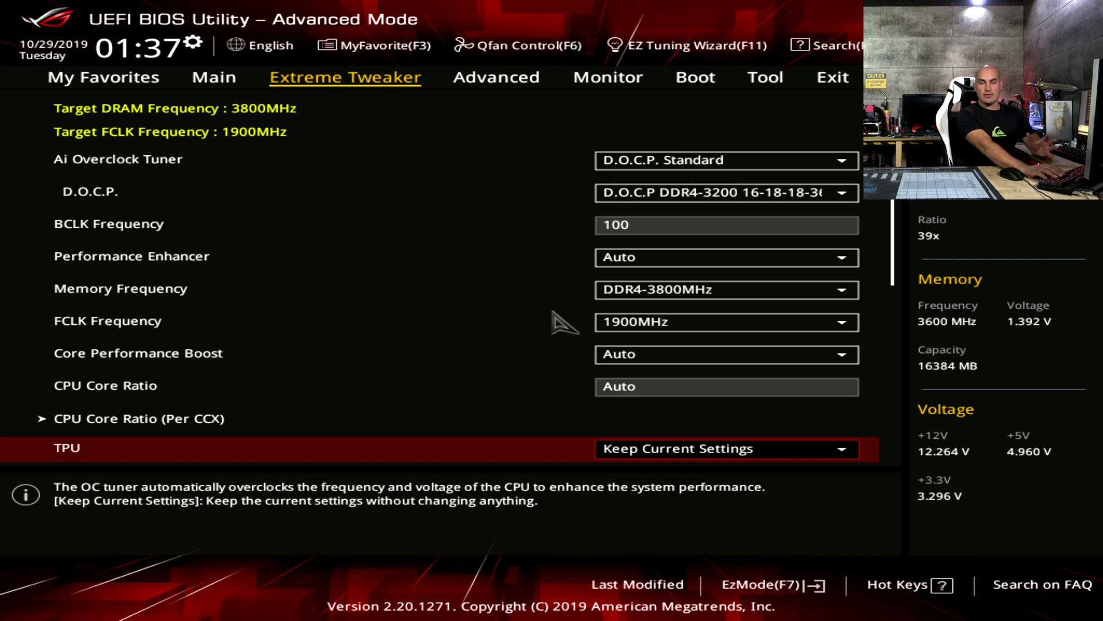
pyautogui.press('Up')
pyautogui.press('Up')
pyautogui.press('Up')
pyautogui.press('Up')
pyautogui.press('Down')
pyautogui.press('Down')
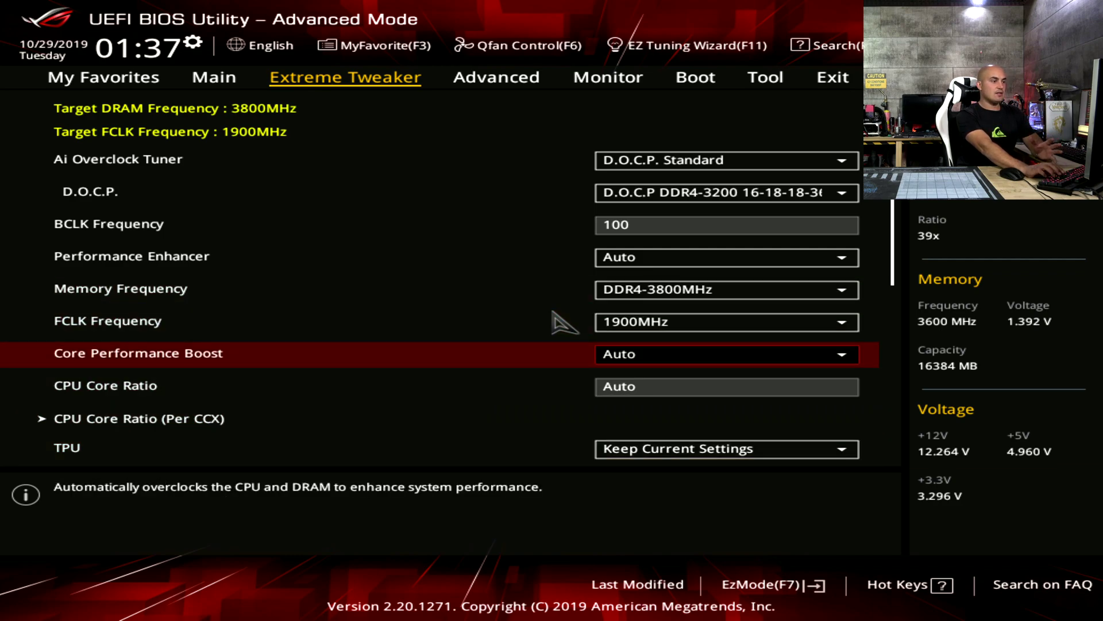
pyautogui.press('Up')
pyautogui.press('Down')
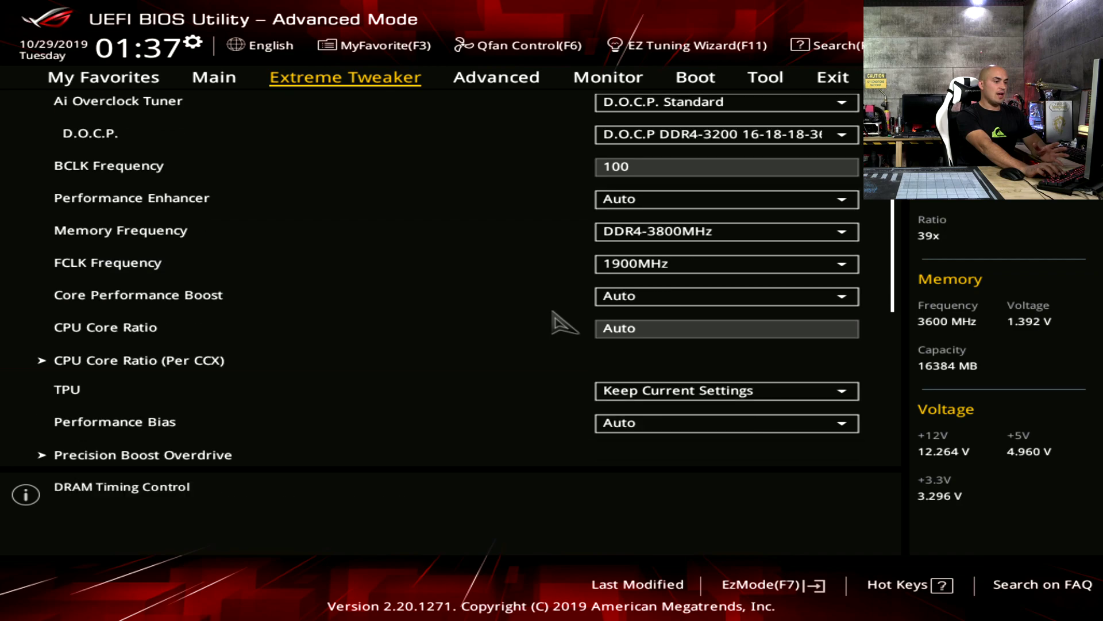
pyautogui.press('Down')
pyautogui.press('Down')
pyautogui.press('Down')
pyautogui.press('Down')
pyautogui.press('Down')
pyautogui.press('Down')
pyautogui.press('Down')
pyautogui.press('Down')
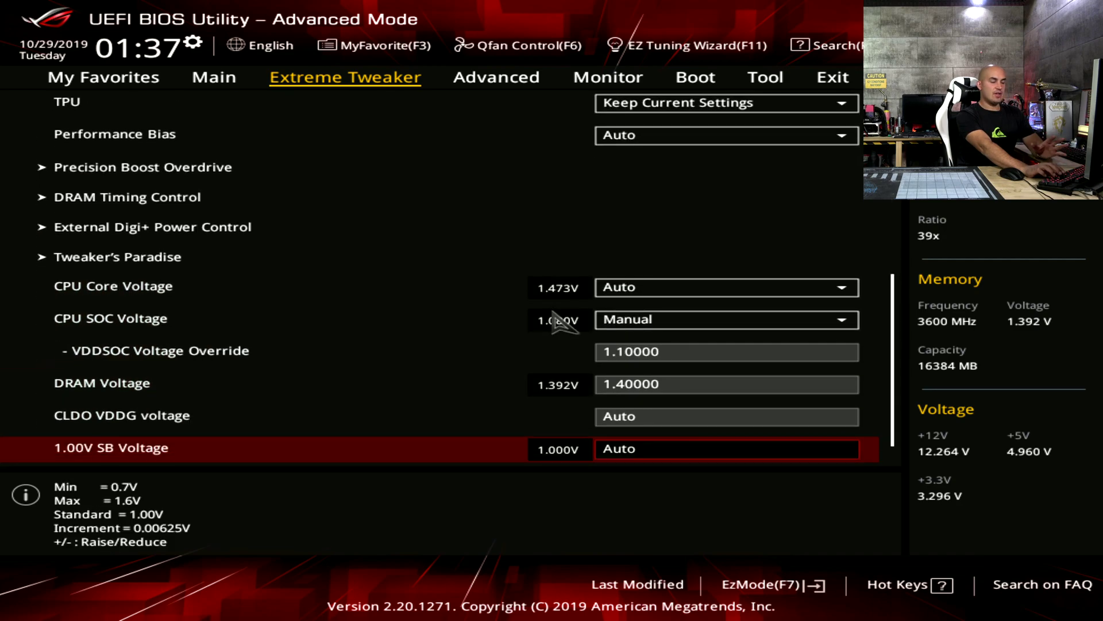
pyautogui.press('F10')
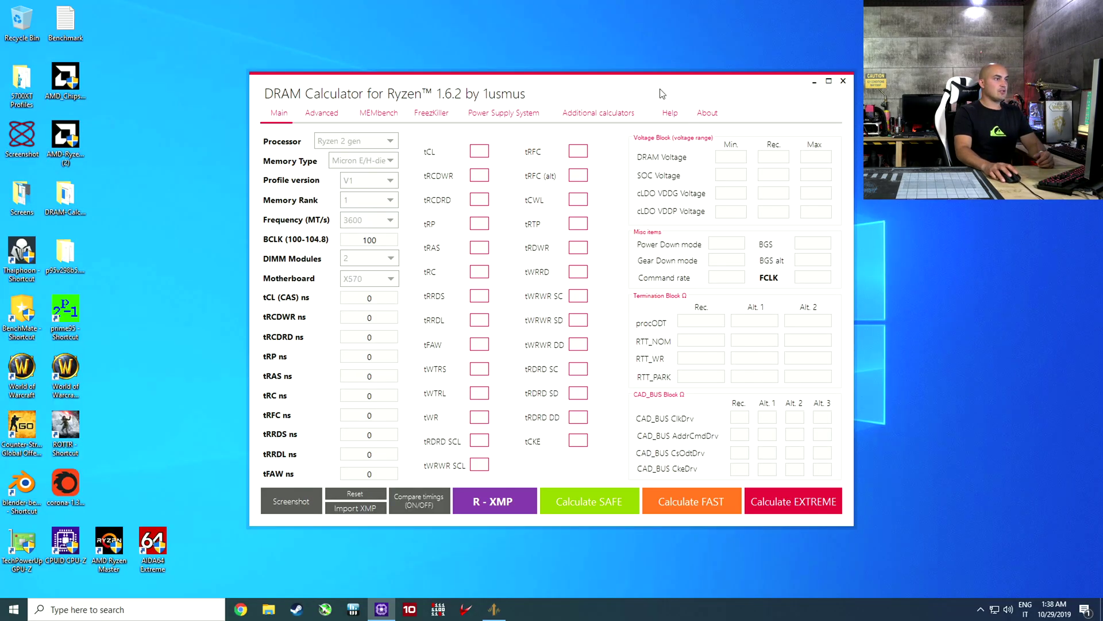
# - Rearrange the windows and confirm on CPU-Z's Memory tab that DRAM runs near 1900 MHz at CL16
pyautogui.moveTo(661, 94); pyautogui.dragTo(422, 142)
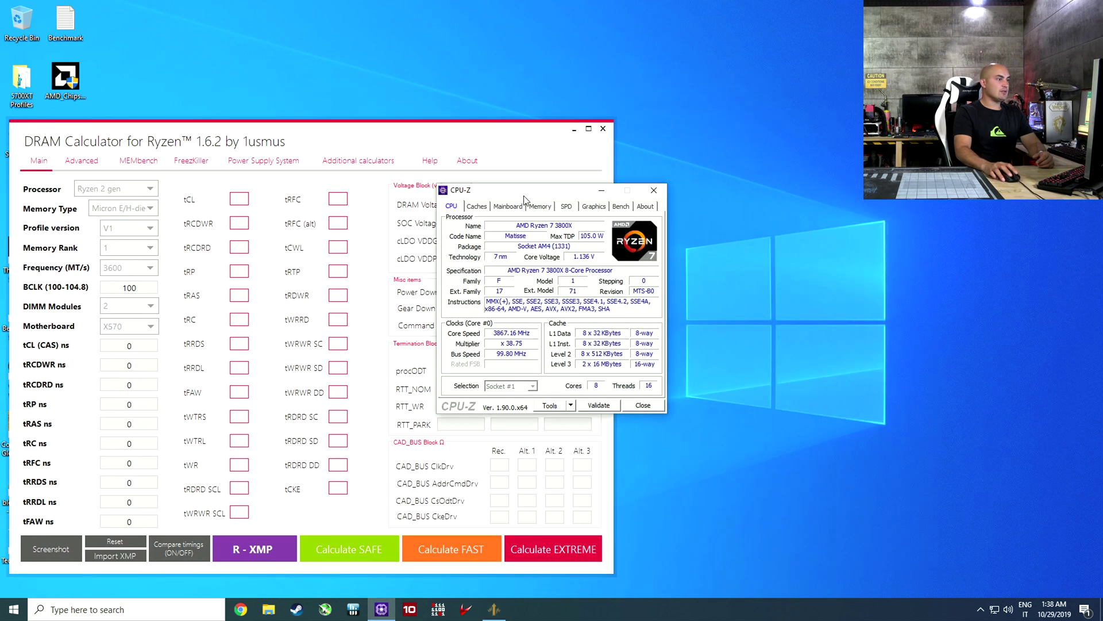
pyautogui.moveTo(526, 198); pyautogui.dragTo(714, 320)
pyautogui.click(727, 330)
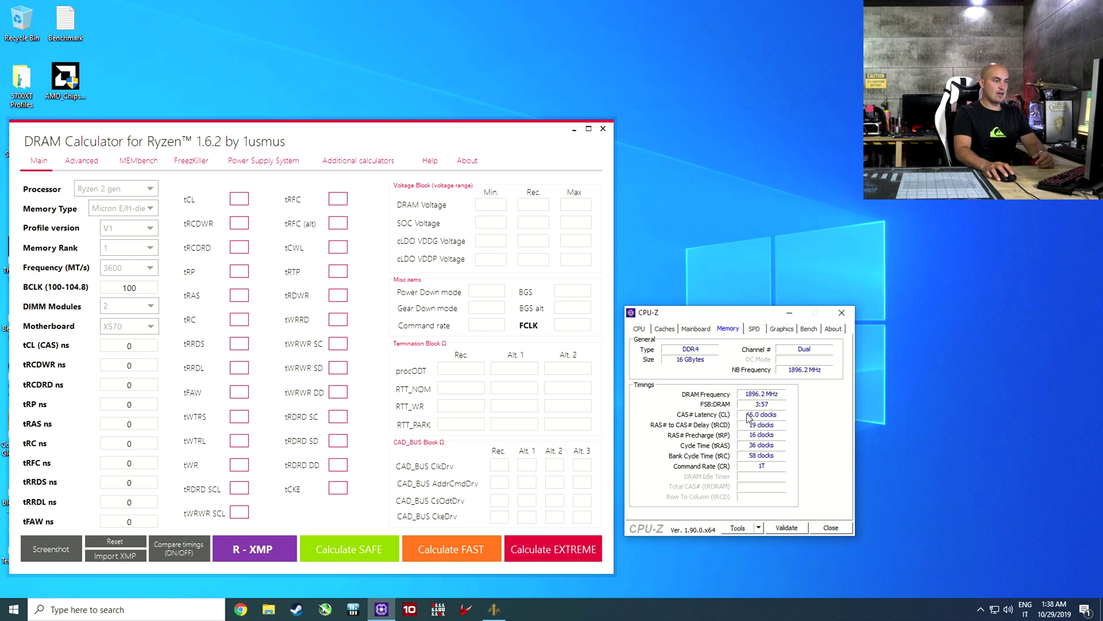
pyautogui.click(646, 330)
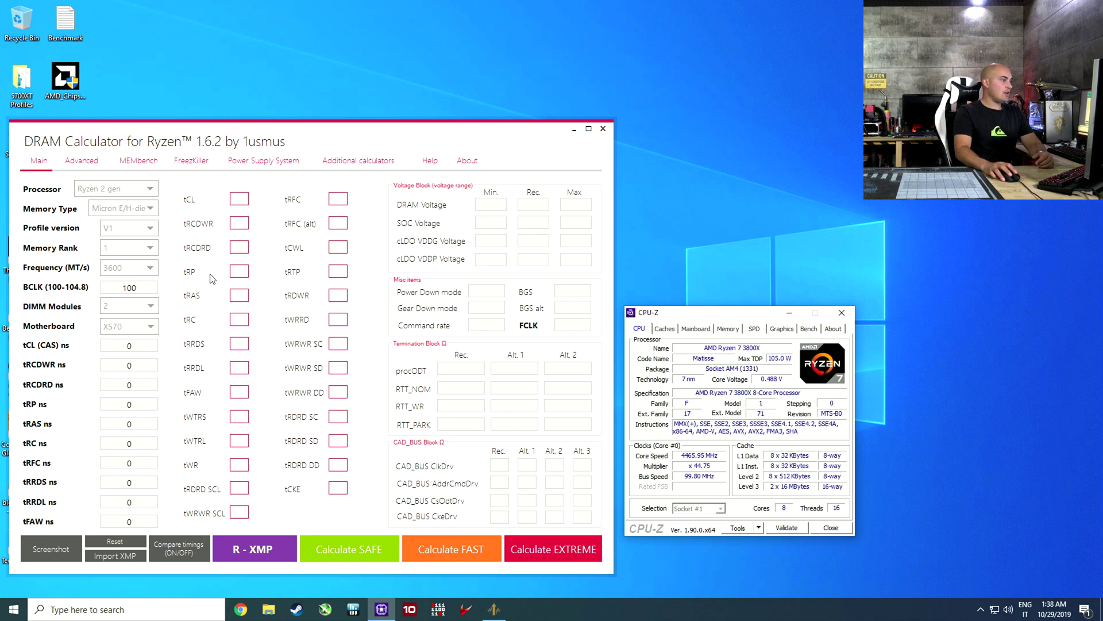
# - Start a MEMbench latency run at 3800 in DRAM Calculator and acknowledge the notice
pyautogui.click(145, 162)
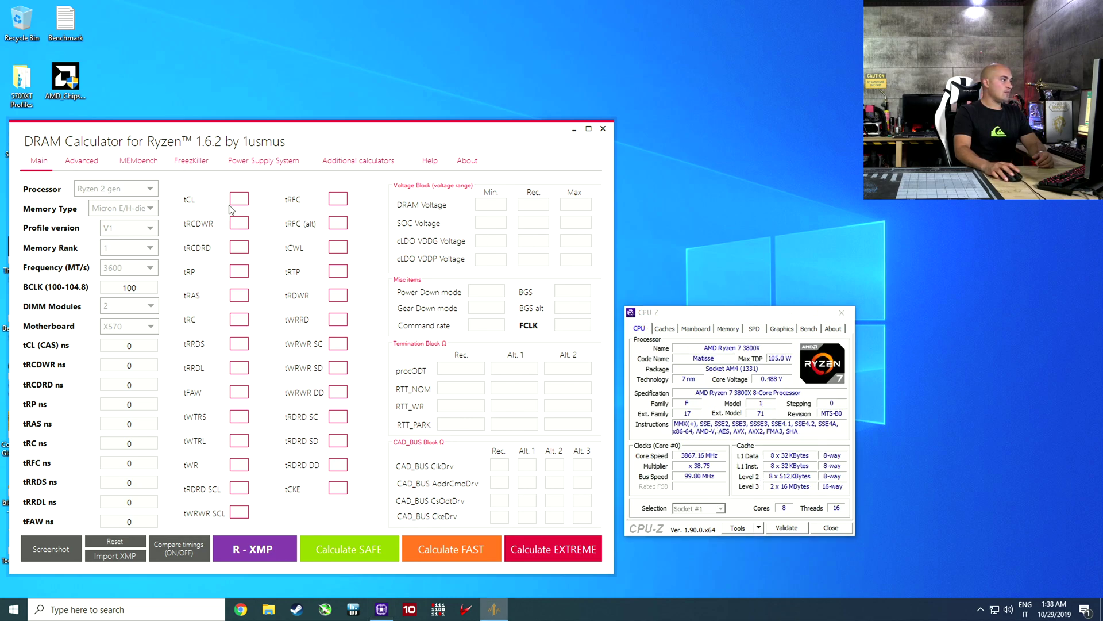
pyautogui.click(137, 162)
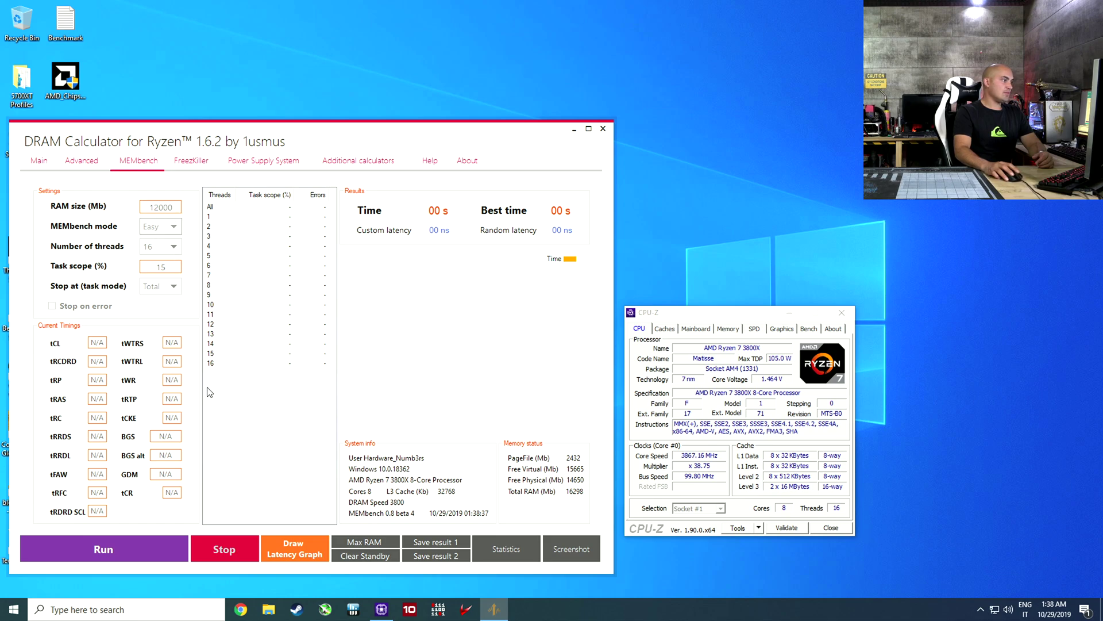
pyautogui.click(106, 550)
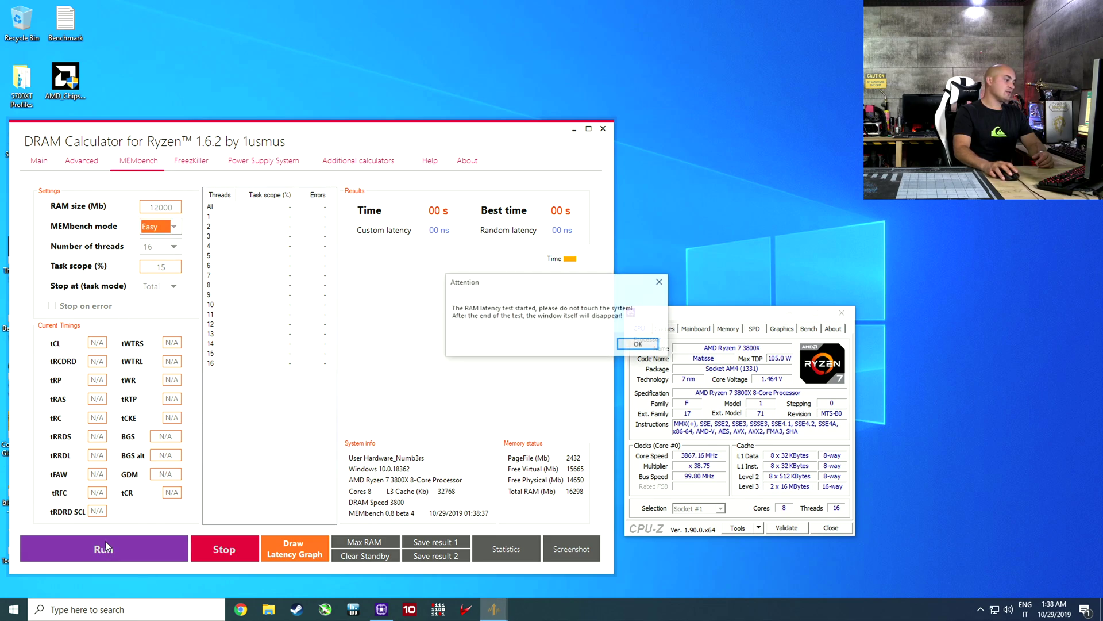
pyautogui.click(638, 345)
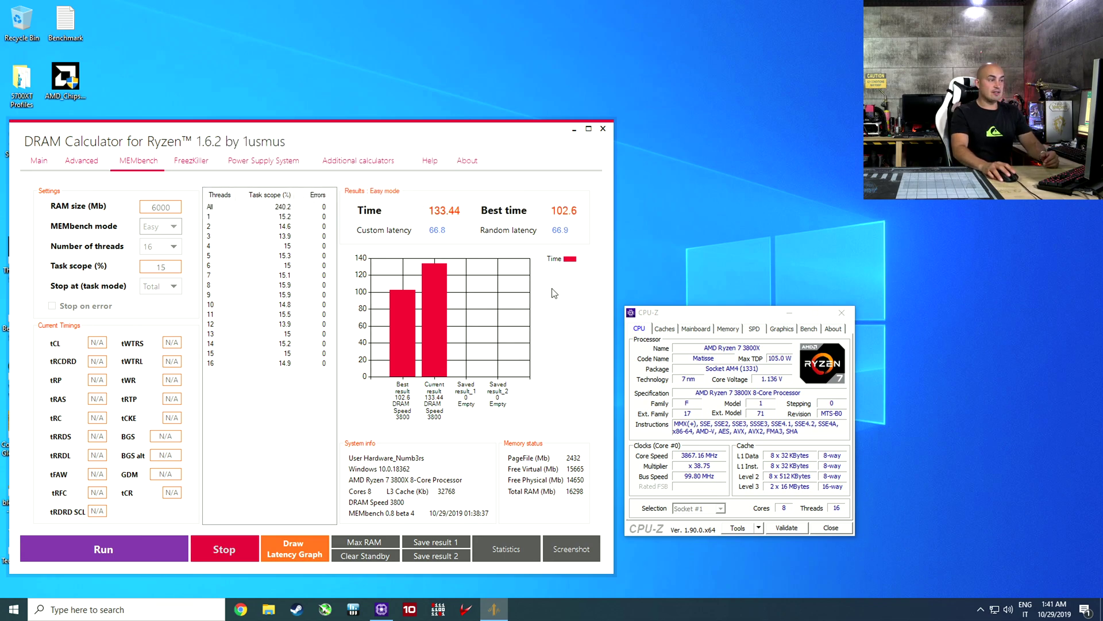
# - Wait for MEMbench to finish at 133.44 s against the 102.6 s best, then move CPU-Z right and the calculator up-right
pyautogui.moveTo(563, 291)
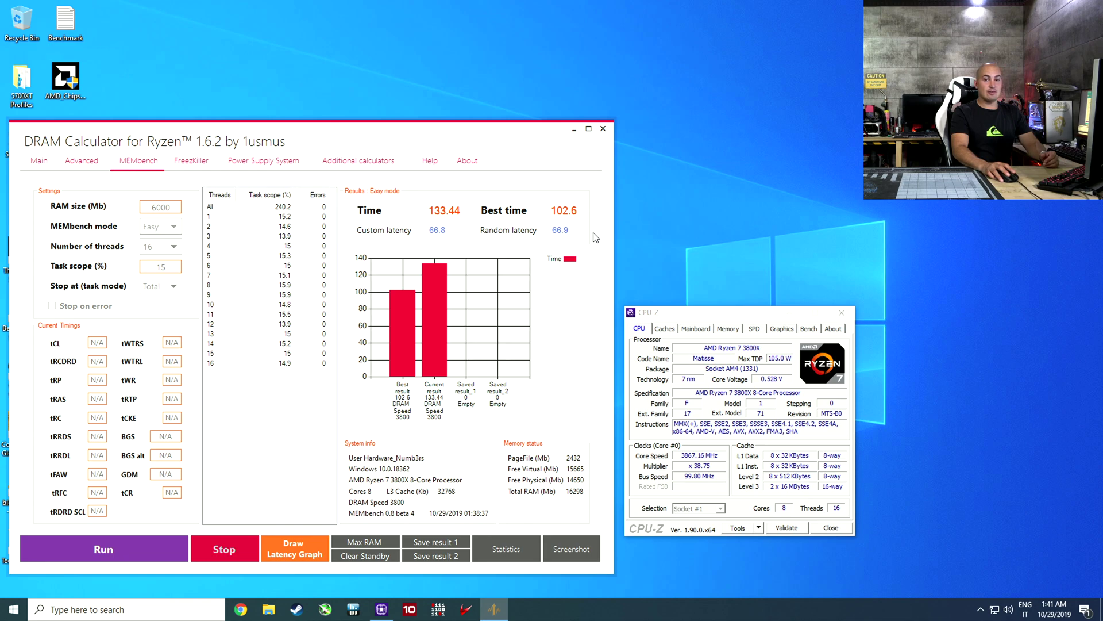
pyautogui.moveTo(588, 237)
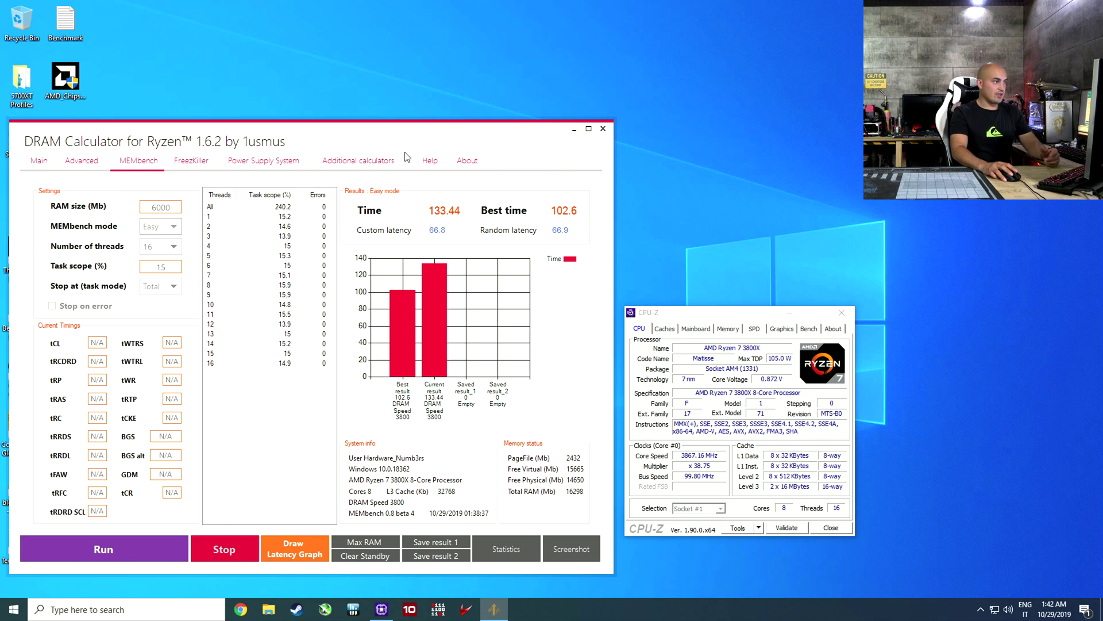
pyautogui.moveTo(674, 312); pyautogui.dragTo(849, 318)
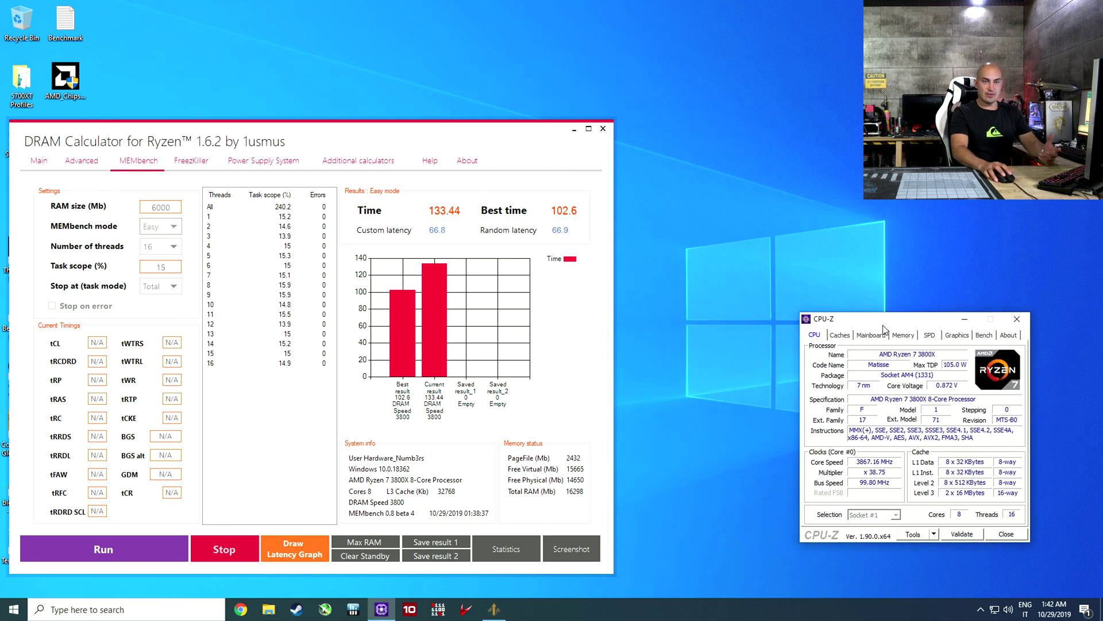
pyautogui.moveTo(458, 135); pyautogui.dragTo(677, 43)
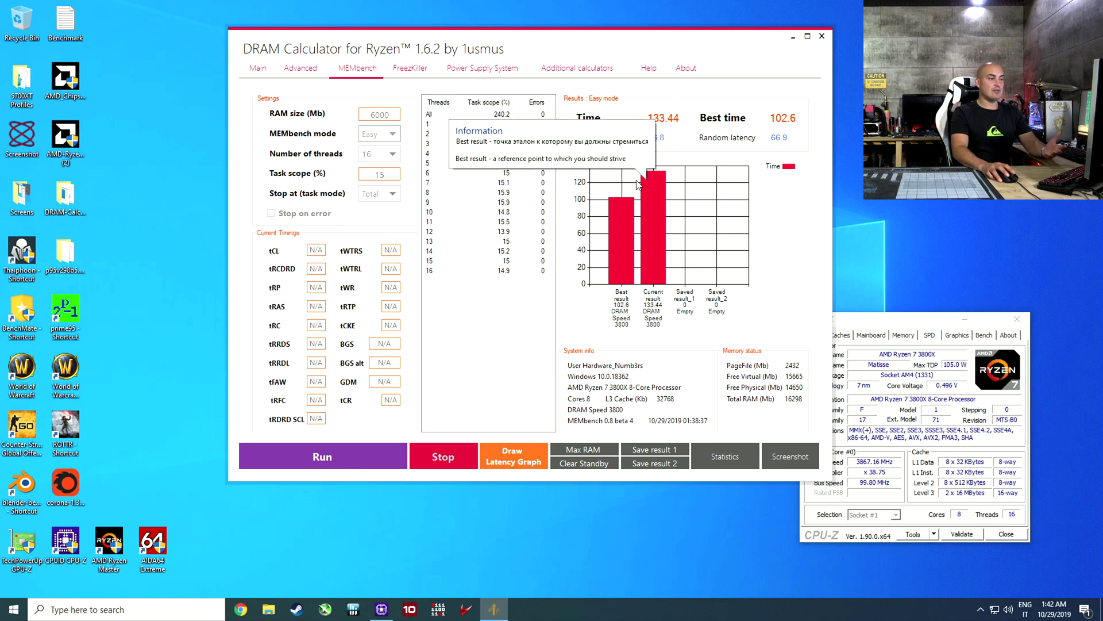
pyautogui.moveTo(638, 184)
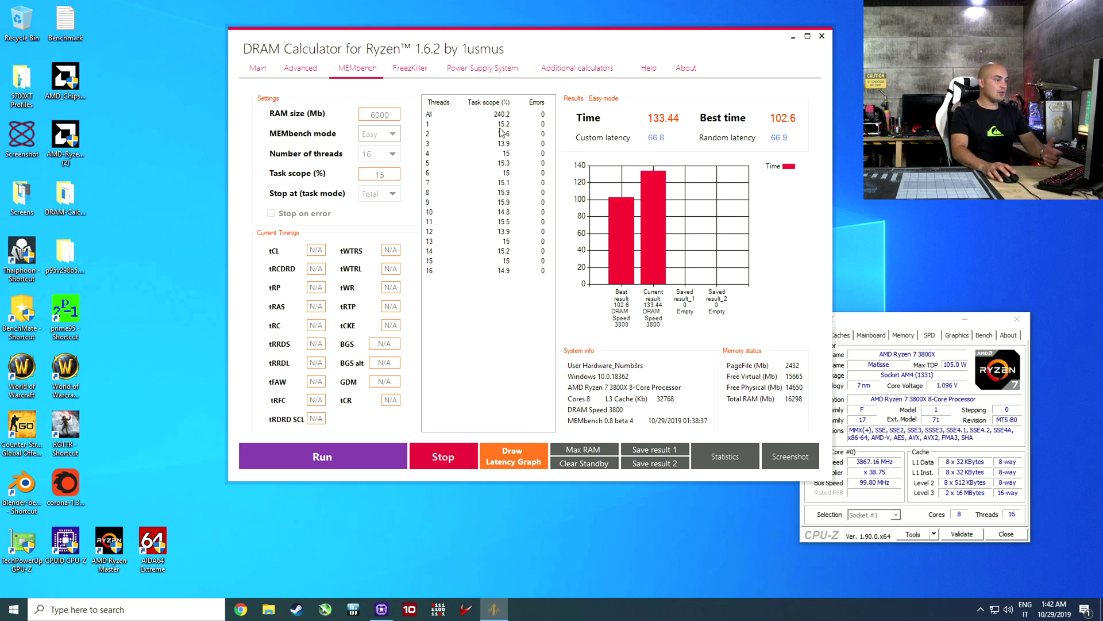
# - On DRAM Calculator's Main tab, pick 3800 MT/s and calculate the FAST preset
pyautogui.click(262, 69)
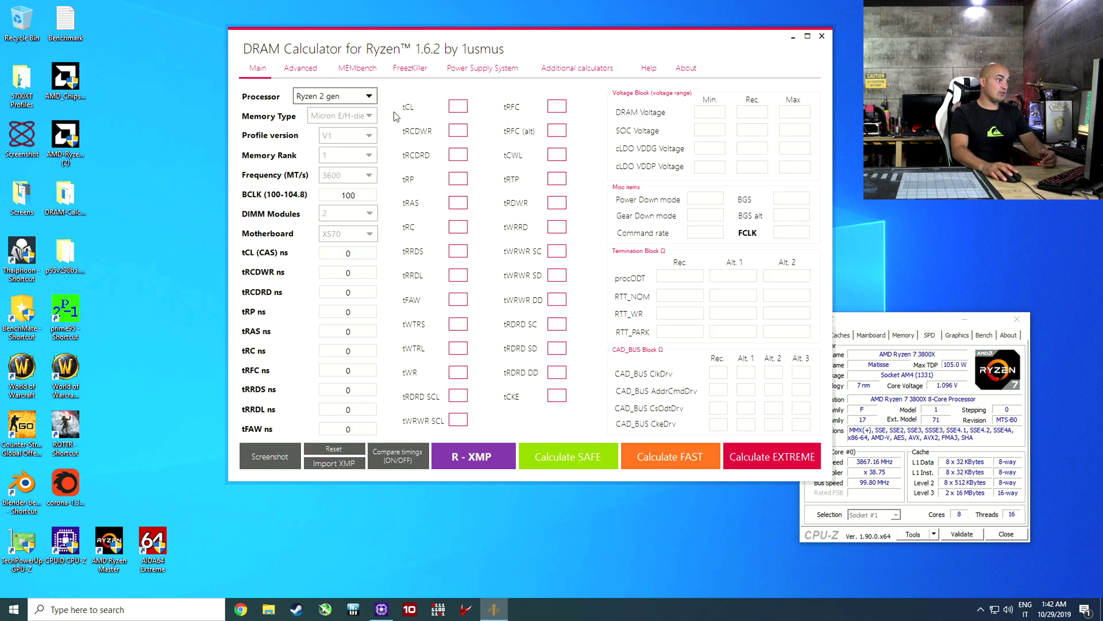
pyautogui.click(364, 176)
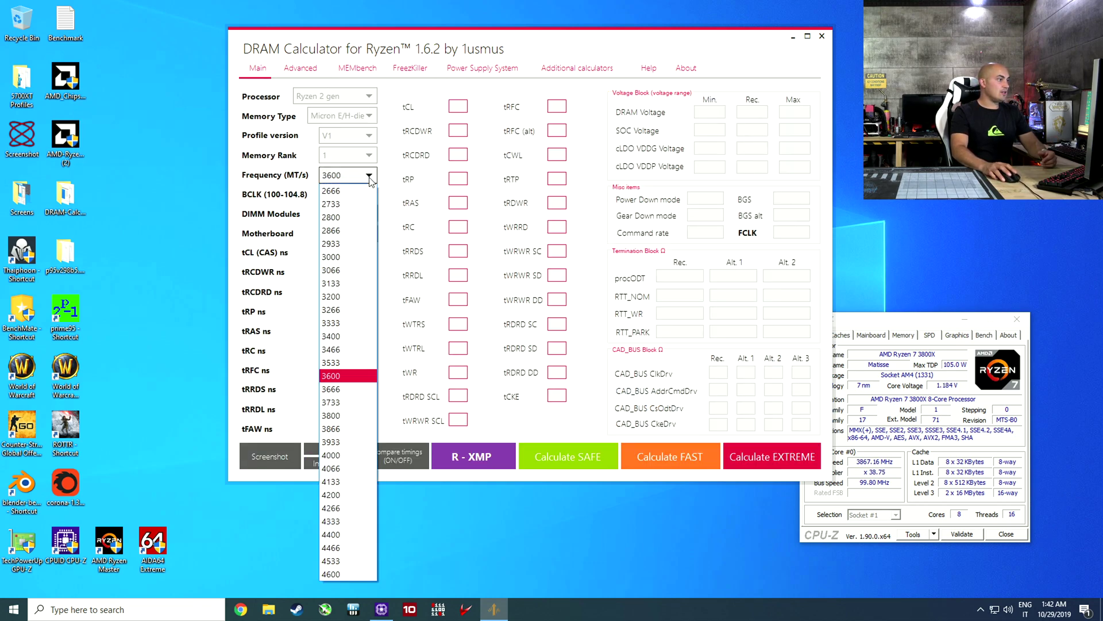
pyautogui.click(339, 417)
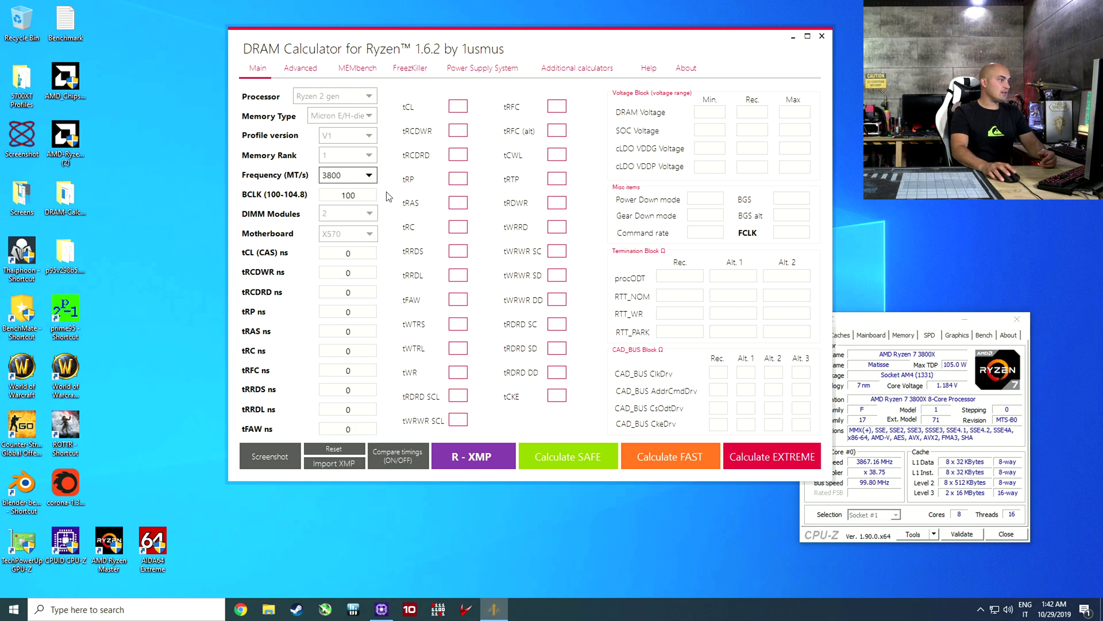
pyautogui.click(659, 462)
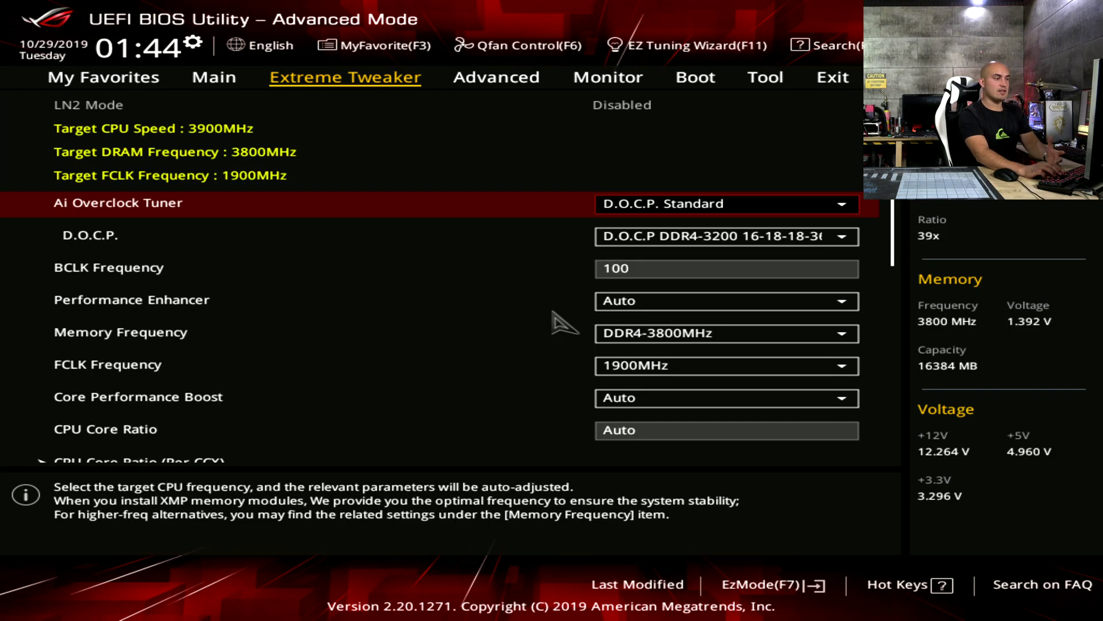
# - In Extreme Tweaker, raise DRAM Voltage to 1.45000 to match the calculator's 1.450 V recommendation
pyautogui.press('Down')
pyautogui.press('Down')
pyautogui.press('Down')
pyautogui.press('Down')
pyautogui.press('Down')
pyautogui.press('Down')
pyautogui.press('Down')
pyautogui.press('Down')
pyautogui.press('Down')
pyautogui.press('Down')
pyautogui.press('Down')
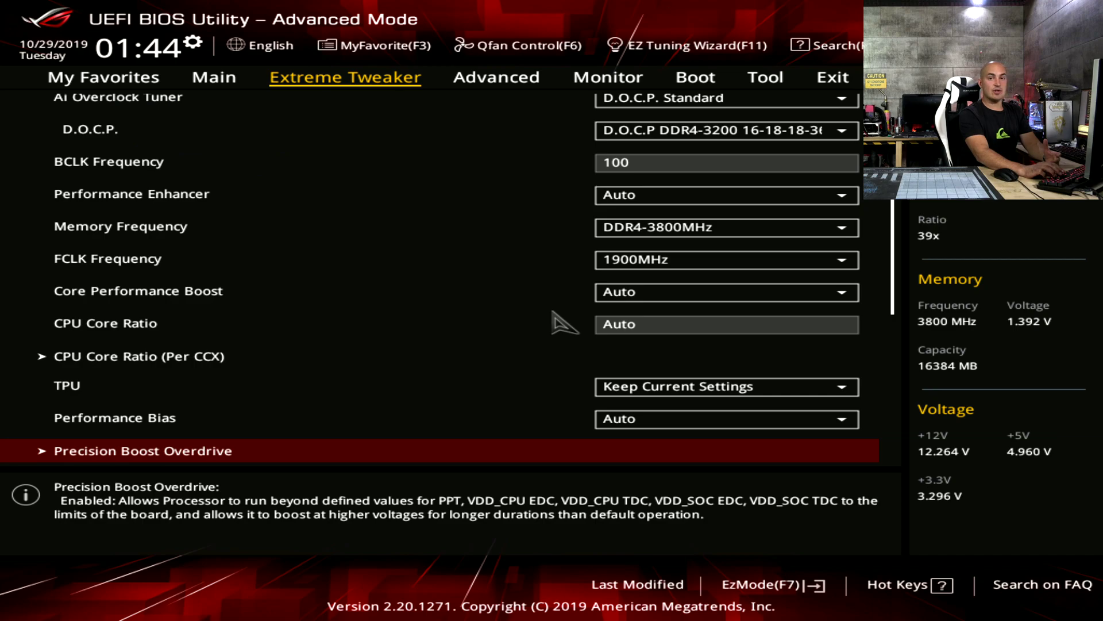
pyautogui.press('Down')
pyautogui.press('Down')
pyautogui.press('Down')
pyautogui.press('Down')
pyautogui.press('Down')
pyautogui.press('Down')
pyautogui.press('Down')
pyautogui.press('Down')
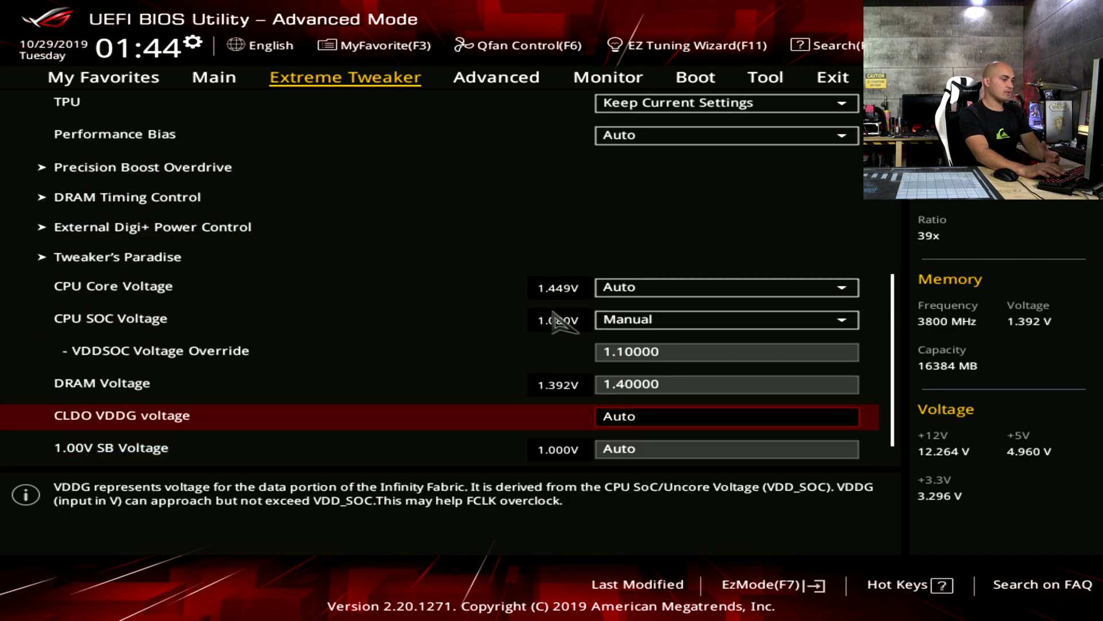
pyautogui.press('Up')
pyautogui.press('Up')
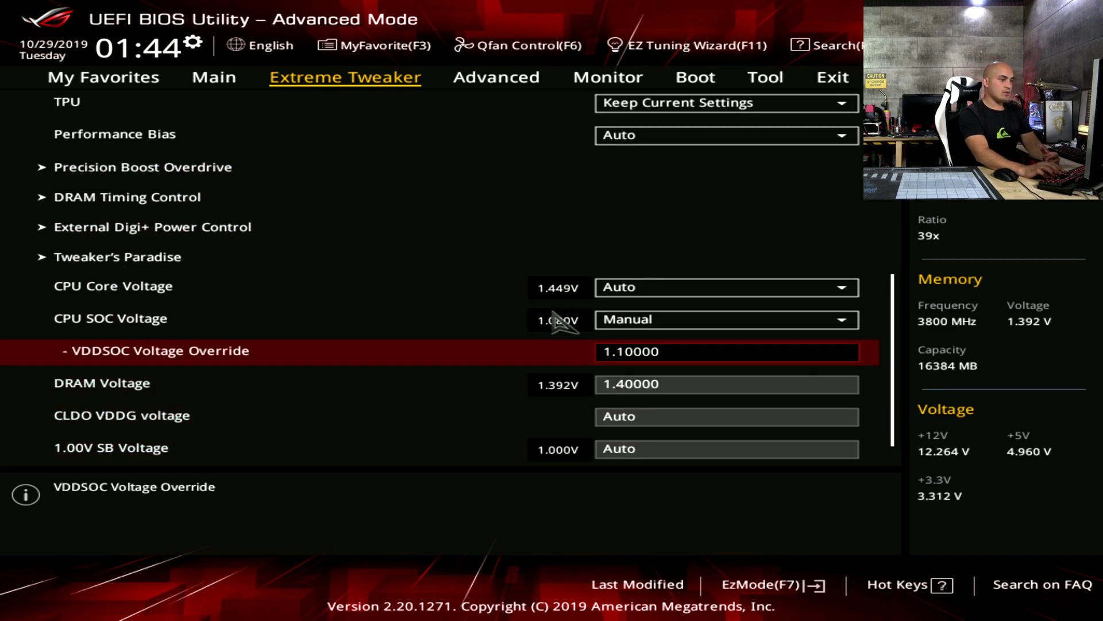
pyautogui.press('Down')
pyautogui.press('+')
pyautogui.press('+')
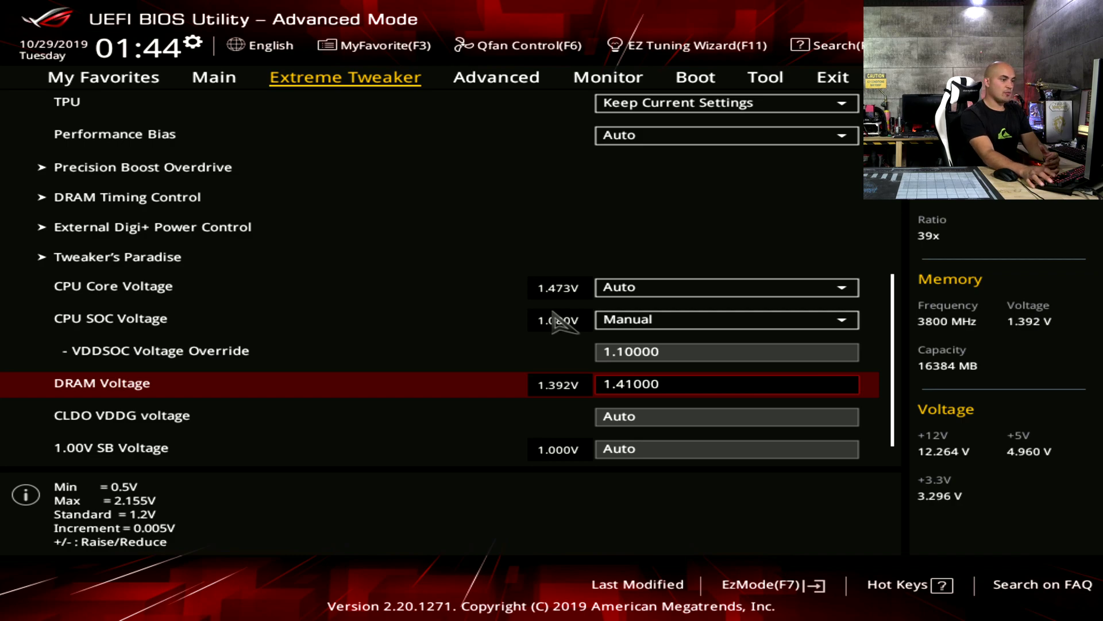
pyautogui.press('+')
pyautogui.press('Up')
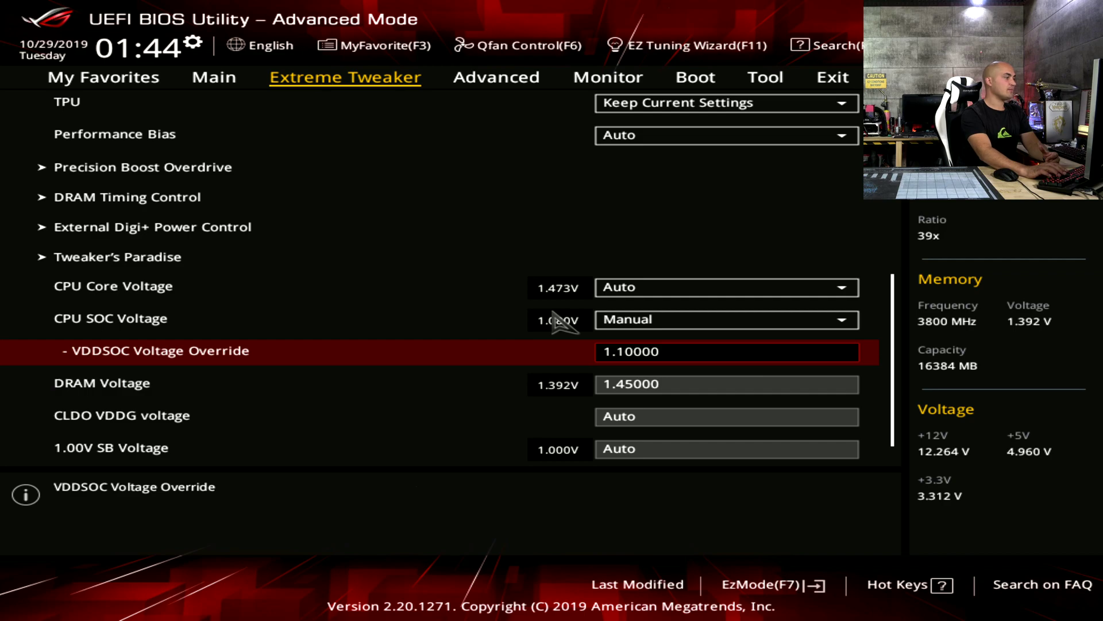
# - In DRAM Timing Control, set TrrdS to 4
pyautogui.press('Up')
pyautogui.press('Up')
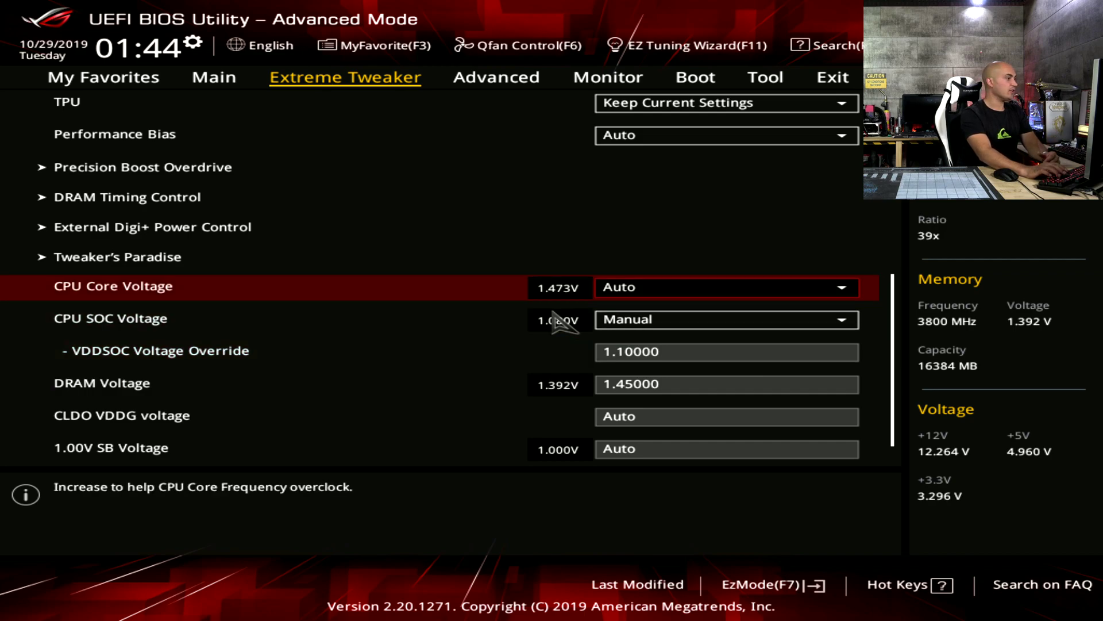
pyautogui.press('Up')
pyautogui.press('Up')
pyautogui.press('Up')
pyautogui.press('Return')
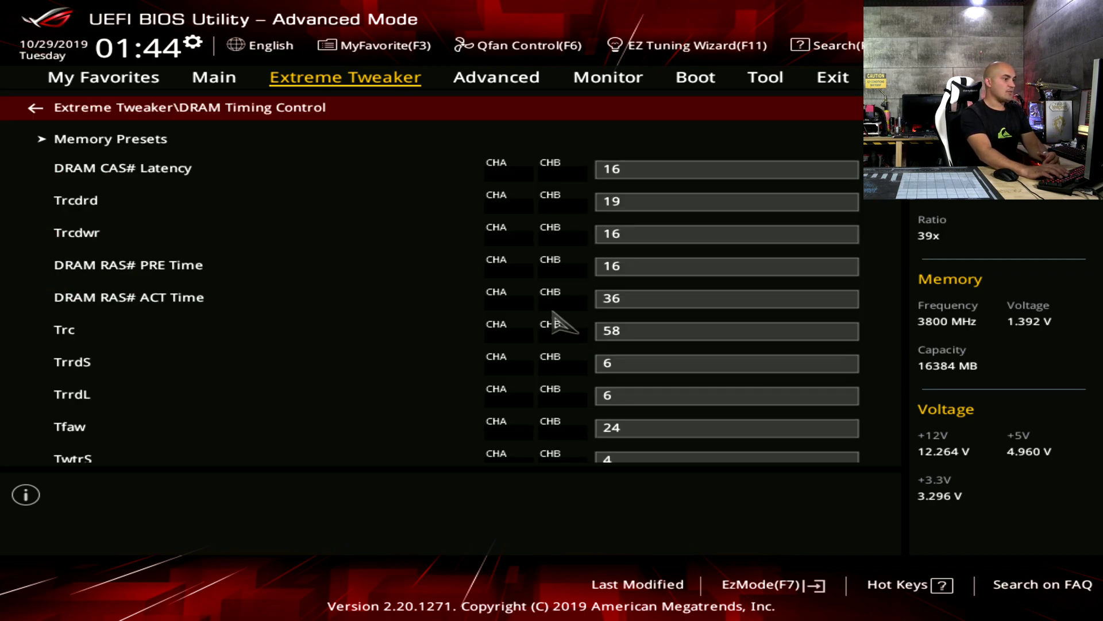
pyautogui.press('Down')
pyautogui.press('Down')
pyautogui.press('Down')
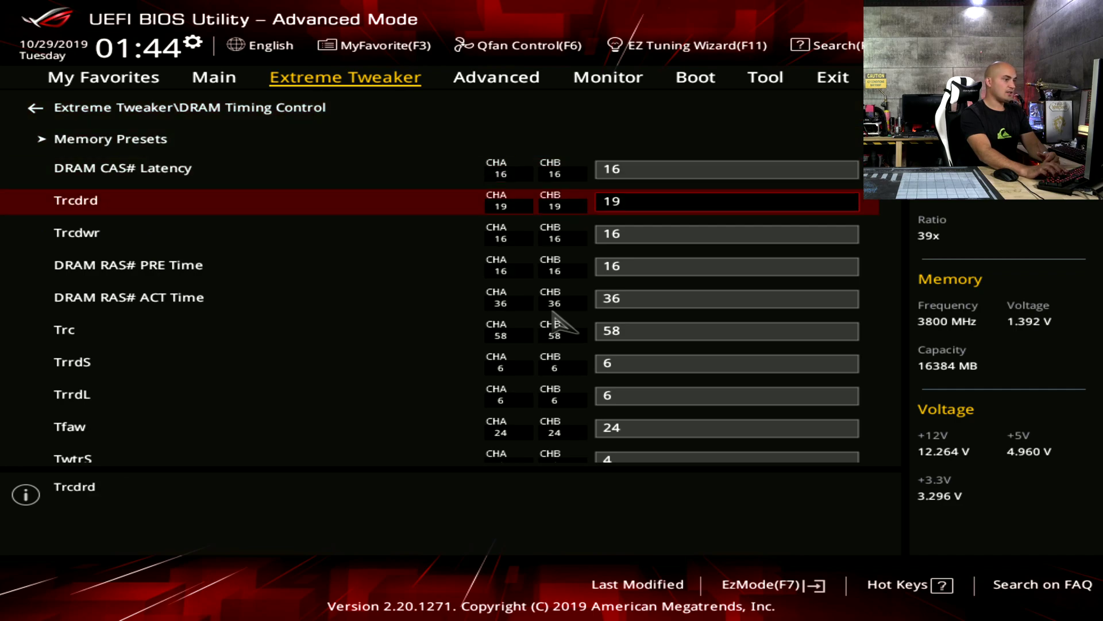
pyautogui.press('Down')
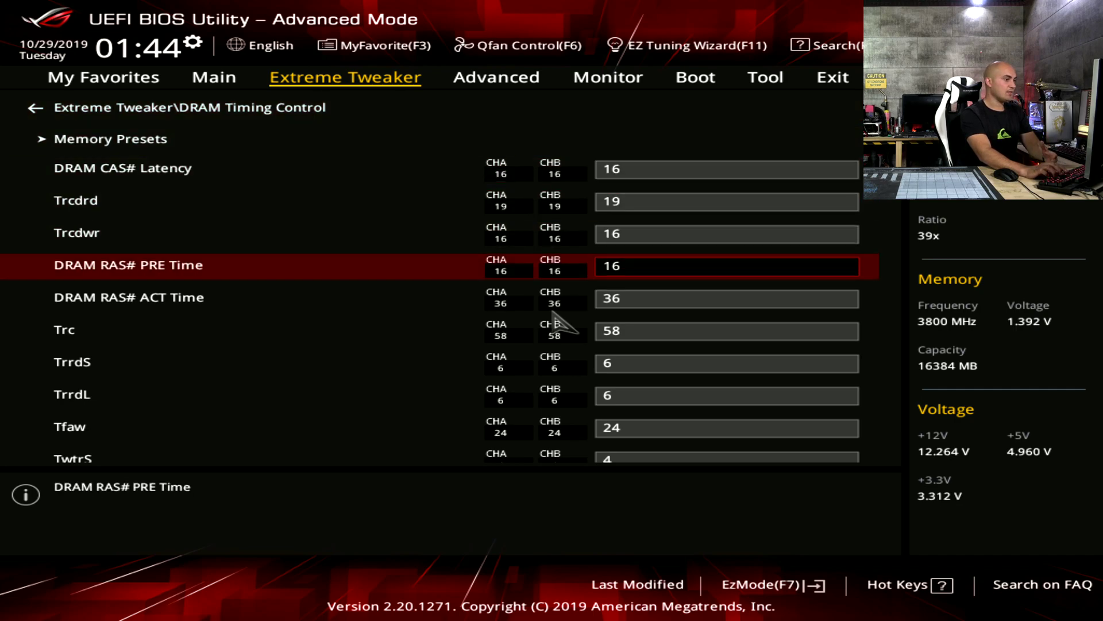
pyautogui.press('Down')
pyautogui.press('Down')
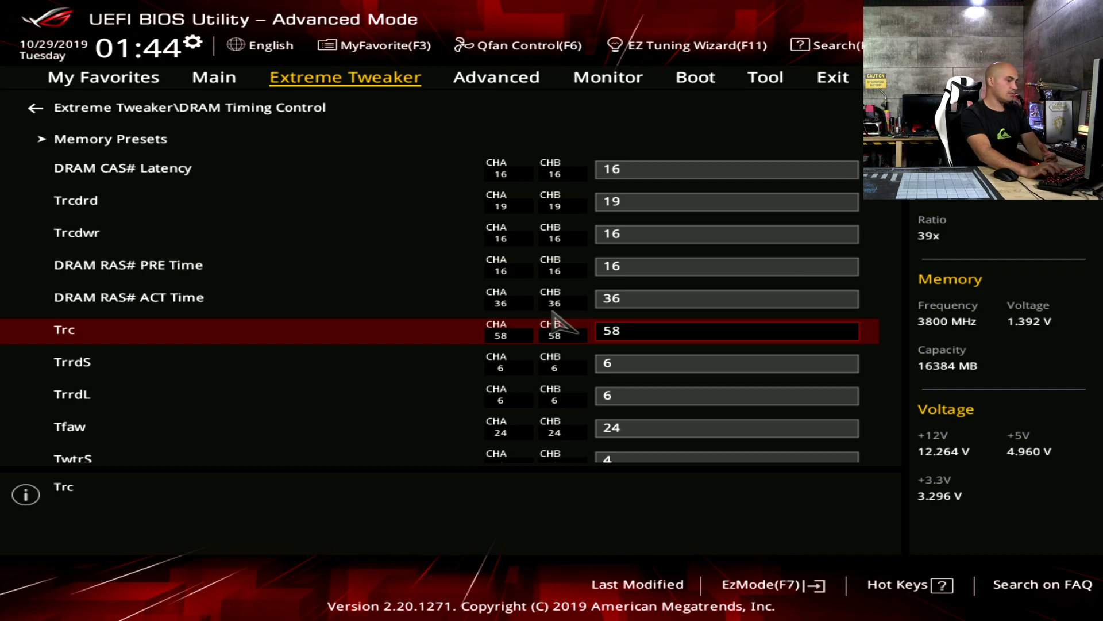
pyautogui.press('Down')
pyautogui.write('4')
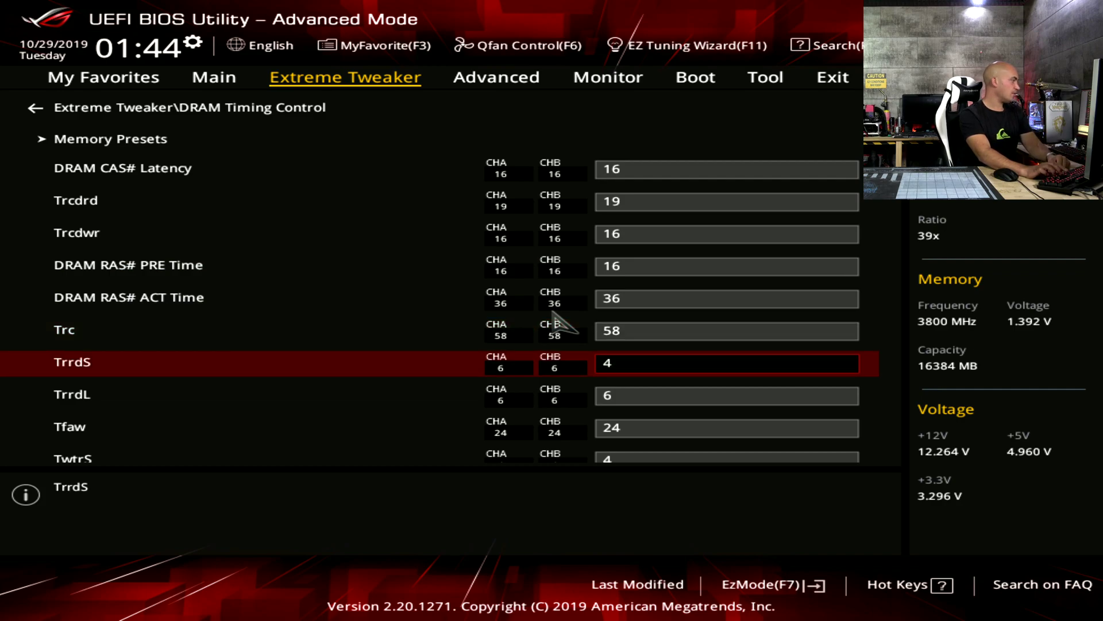
pyautogui.press('Down')
pyautogui.press('Down')
# - Set Tfaw to 16 and disable Gear Down Mode
pyautogui.write('16')
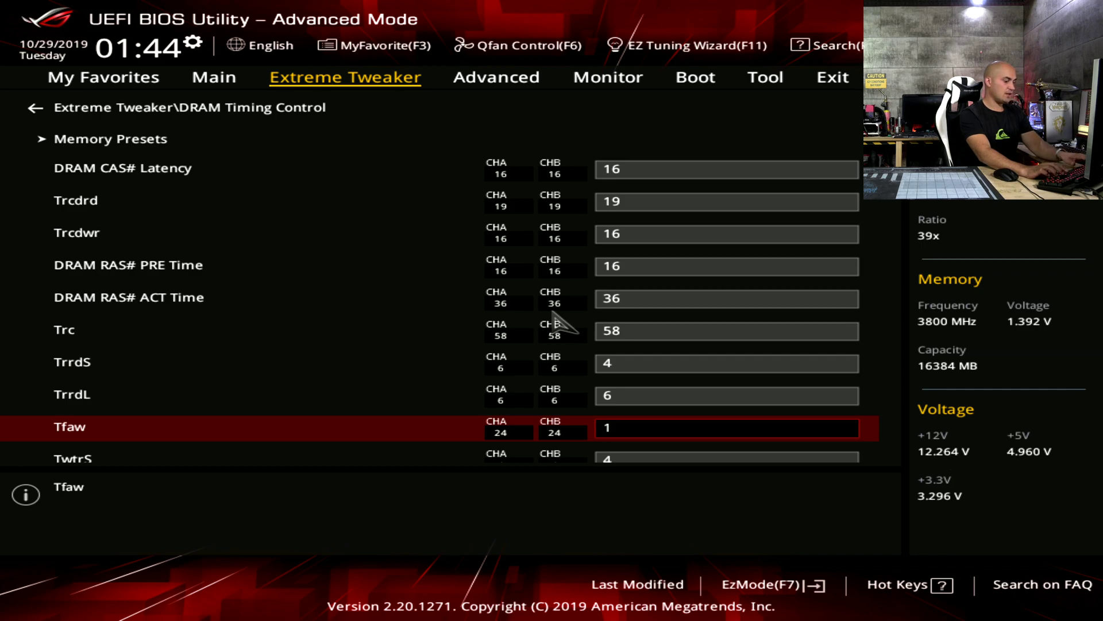
pyautogui.press('Down')
pyautogui.press('Down')
pyautogui.press('Down')
pyautogui.press('Down')
pyautogui.press('Down')
pyautogui.press('Down')
pyautogui.press('Down')
pyautogui.press('Down')
pyautogui.press('Down')
pyautogui.press('Down')
pyautogui.press('Down')
pyautogui.press('Down')
pyautogui.press('Down')
pyautogui.press('Down')
pyautogui.press('Down')
pyautogui.press('Down')
pyautogui.press('Down')
pyautogui.press('Down')
pyautogui.press('Down')
pyautogui.press('Down')
pyautogui.press('Down')
pyautogui.press('Down')
pyautogui.press('Down')
pyautogui.press('Down')
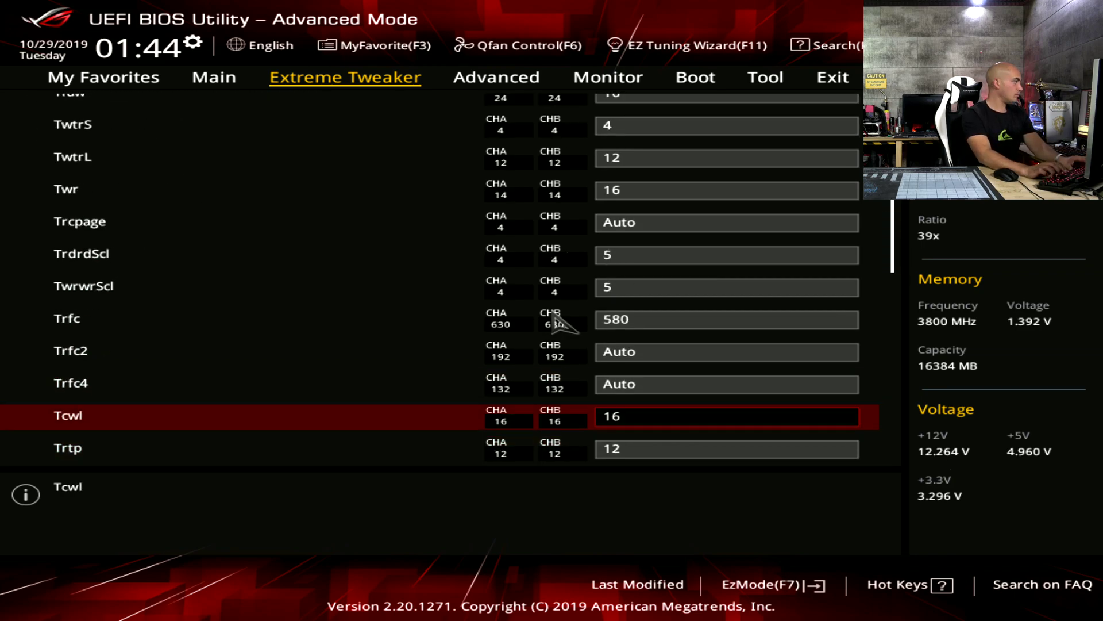
pyautogui.press('-')
pyautogui.press('Down')
pyautogui.press('Down')
pyautogui.press('Down')
pyautogui.press('Down')
pyautogui.press('Down')
pyautogui.press('Down')
pyautogui.press('Down')
pyautogui.press('Down')
pyautogui.press('Down')
pyautogui.press('Down')
pyautogui.press('Down')
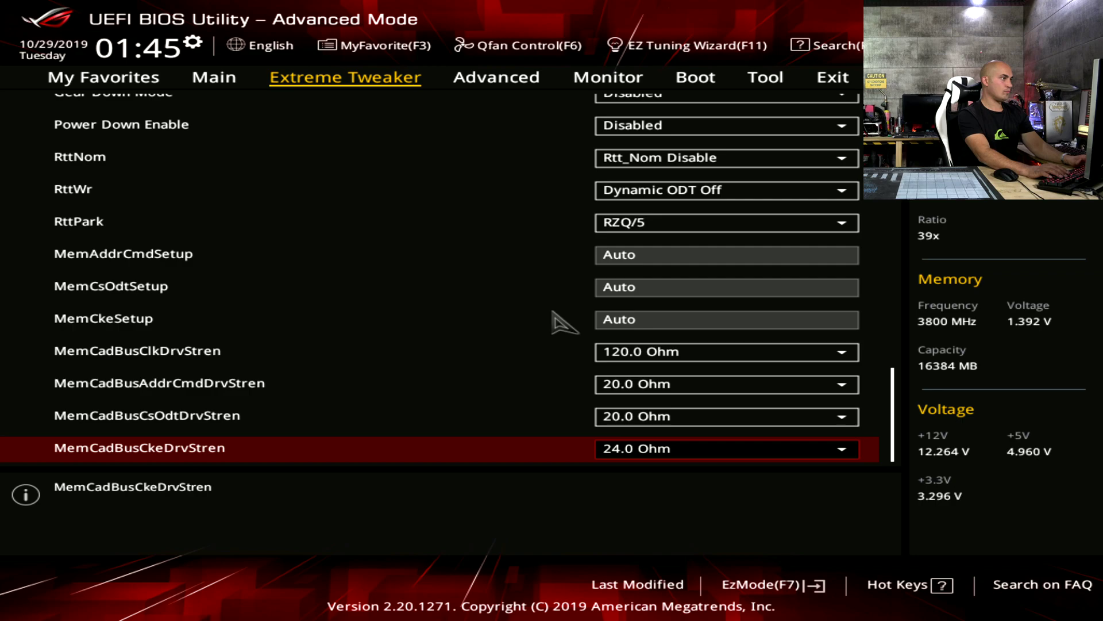
# - Back in Extreme Tweaker, review the frequency and voltage settings, then bring up Save & Reset with F10
pyautogui.press('Escape')
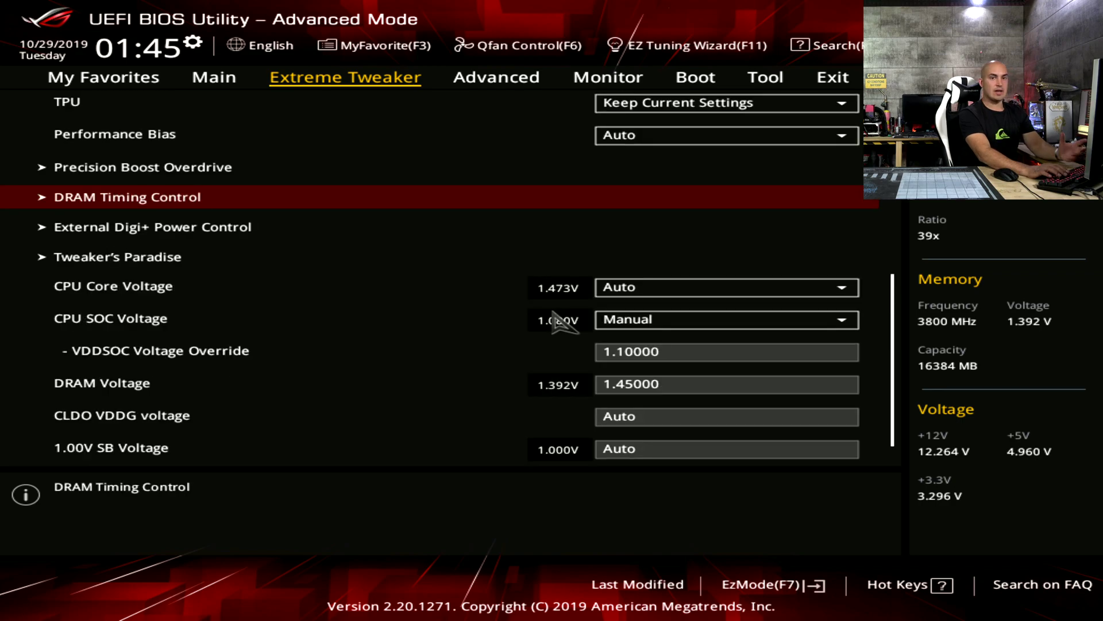
pyautogui.press('Up')
pyautogui.press('Up')
pyautogui.press('Up')
pyautogui.press('Up')
pyautogui.press('Up')
pyautogui.press('Up')
pyautogui.press('Up')
pyautogui.press('Up')
pyautogui.press('Up')
pyautogui.press('Up')
pyautogui.press('Up')
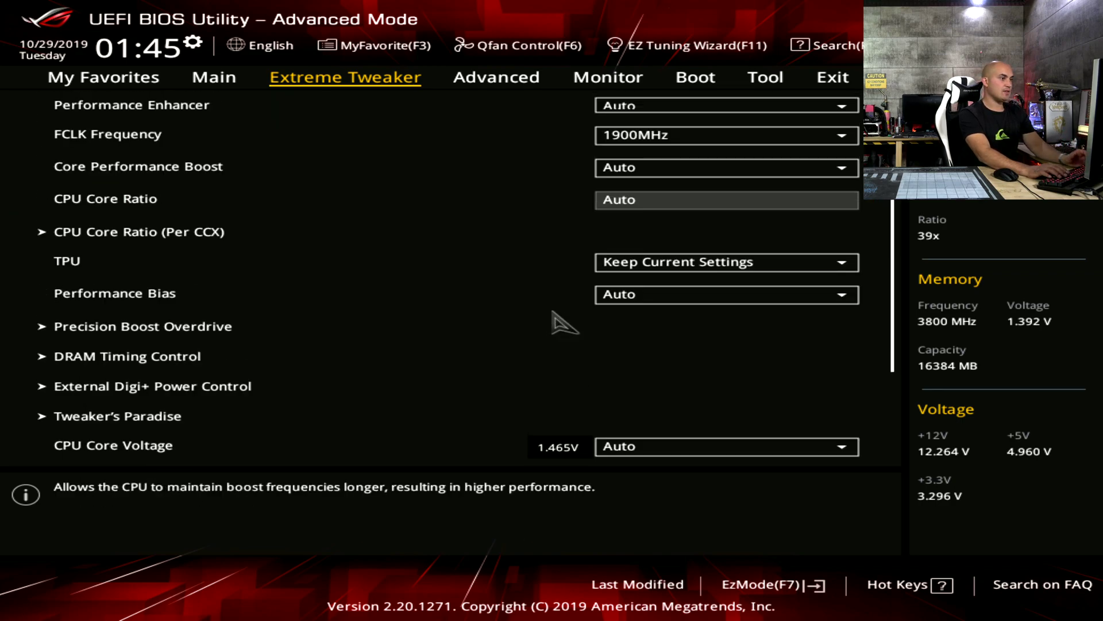
pyautogui.press('Down')
pyautogui.press('Down')
pyautogui.press('Down')
pyautogui.press('Down')
pyautogui.press('Down')
pyautogui.press('Down')
pyautogui.press('Down')
pyautogui.press('Down')
pyautogui.press('Down')
pyautogui.press('Down')
pyautogui.press('Down')
pyautogui.press('Down')
pyautogui.press('Down')
pyautogui.press('Down')
pyautogui.press('Down')
pyautogui.press('Down')
pyautogui.press('Down')
pyautogui.press('Down')
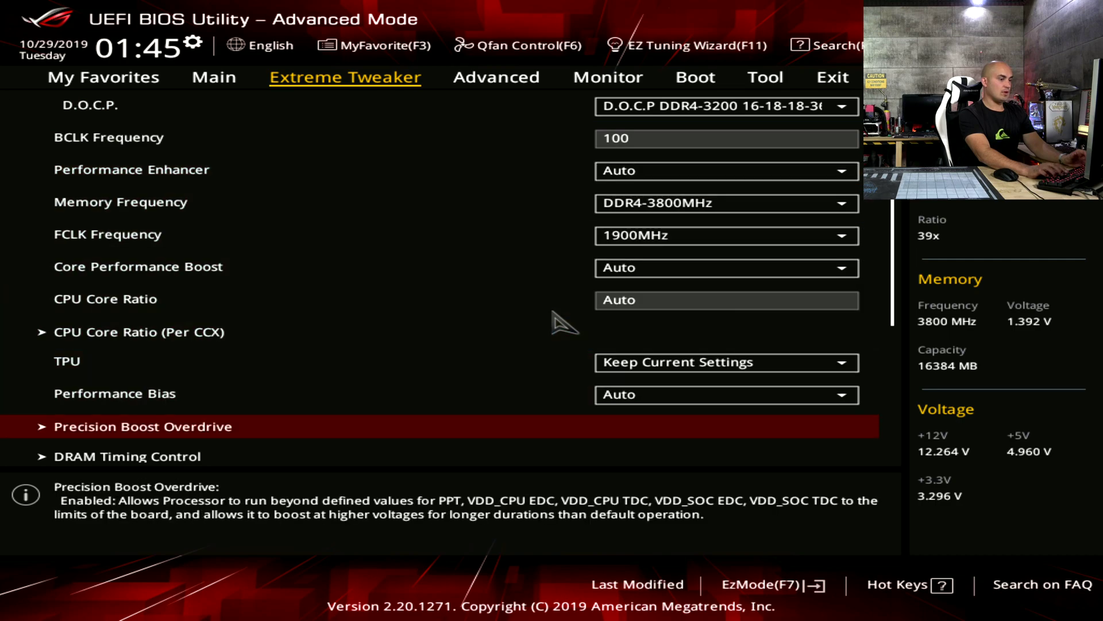
pyautogui.press('Down')
pyautogui.press('Down')
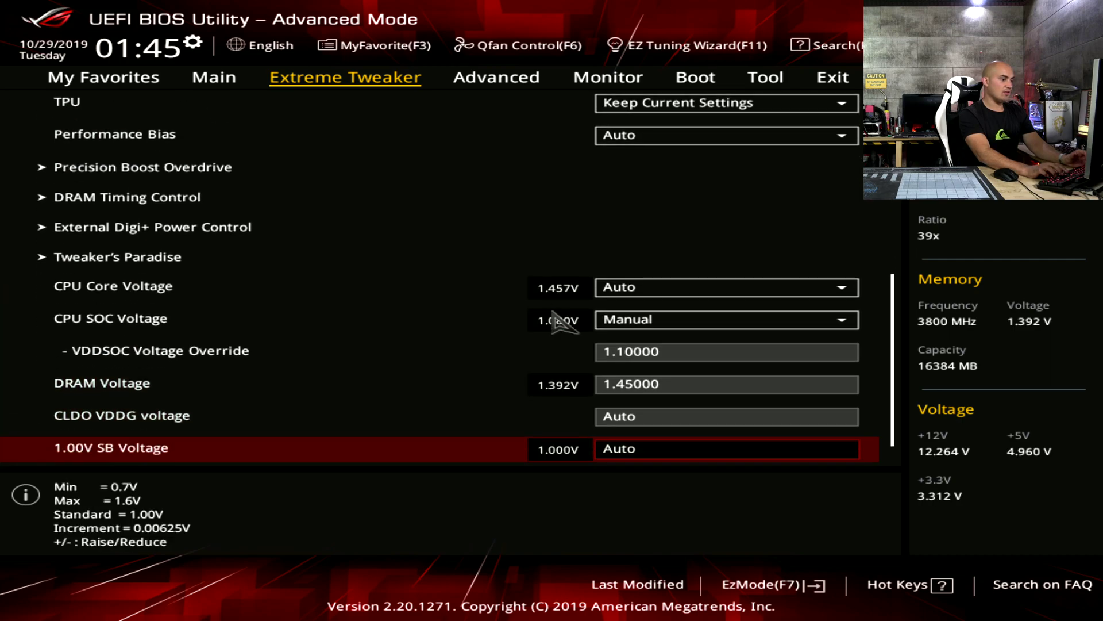
pyautogui.press('F10')
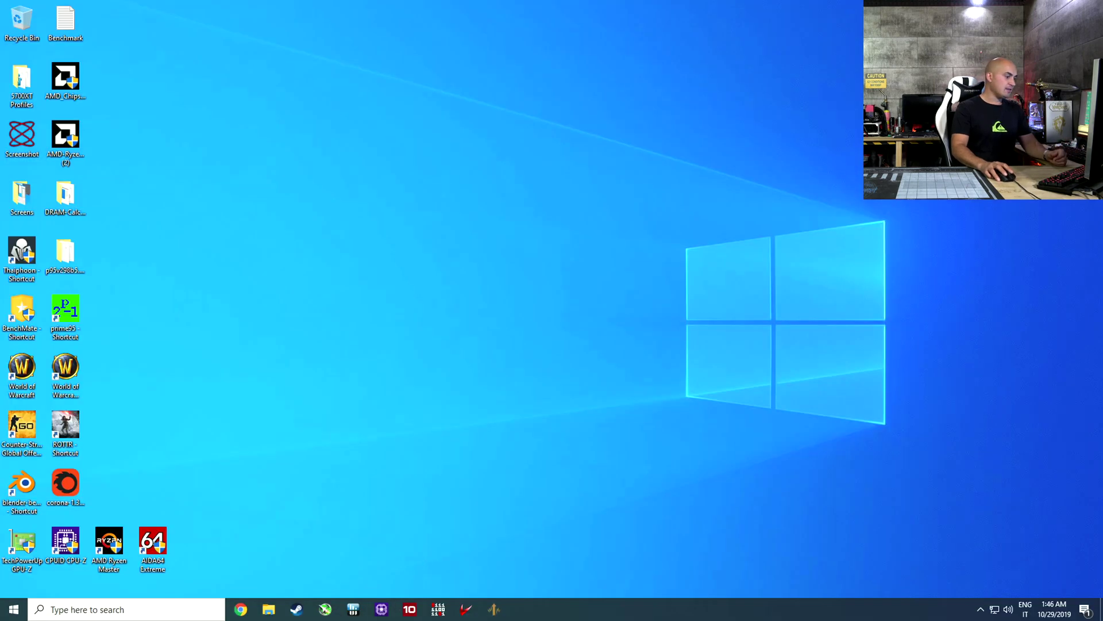
# - Open CPU-Z's Memory tab to confirm 1896.2 MHz at 16-19-16-36, 1T
pyautogui.click(381, 609)
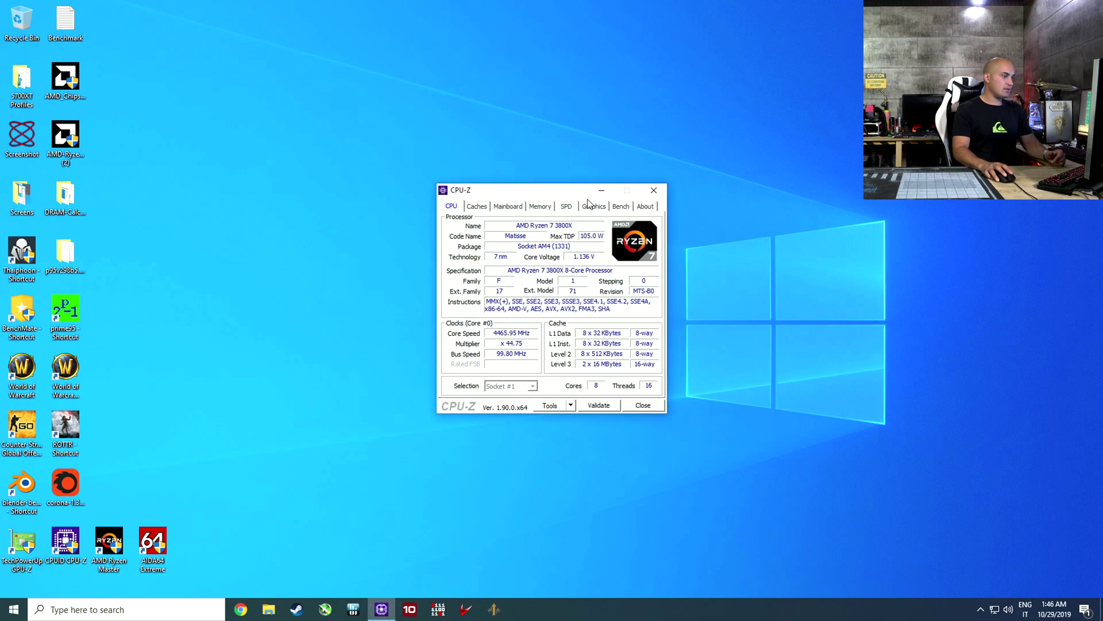
pyautogui.click(540, 207)
pyautogui.moveTo(564, 196); pyautogui.dragTo(364, 111)
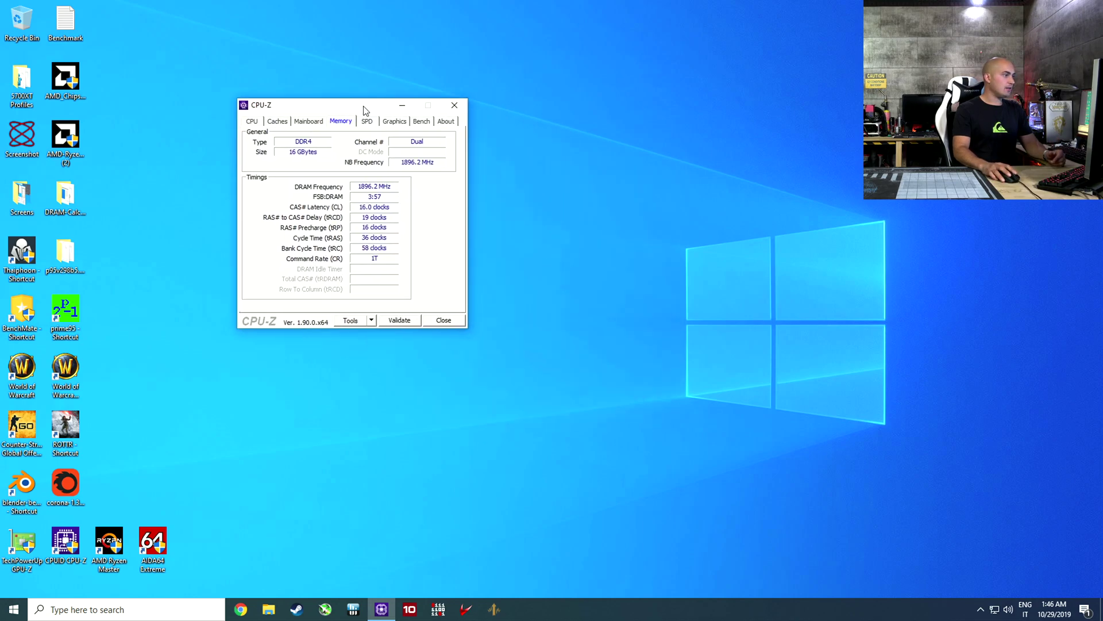
# - Return CPU-Z to the CPU tab at upper left, with DRAM Calculator at upper right
pyautogui.click(253, 121)
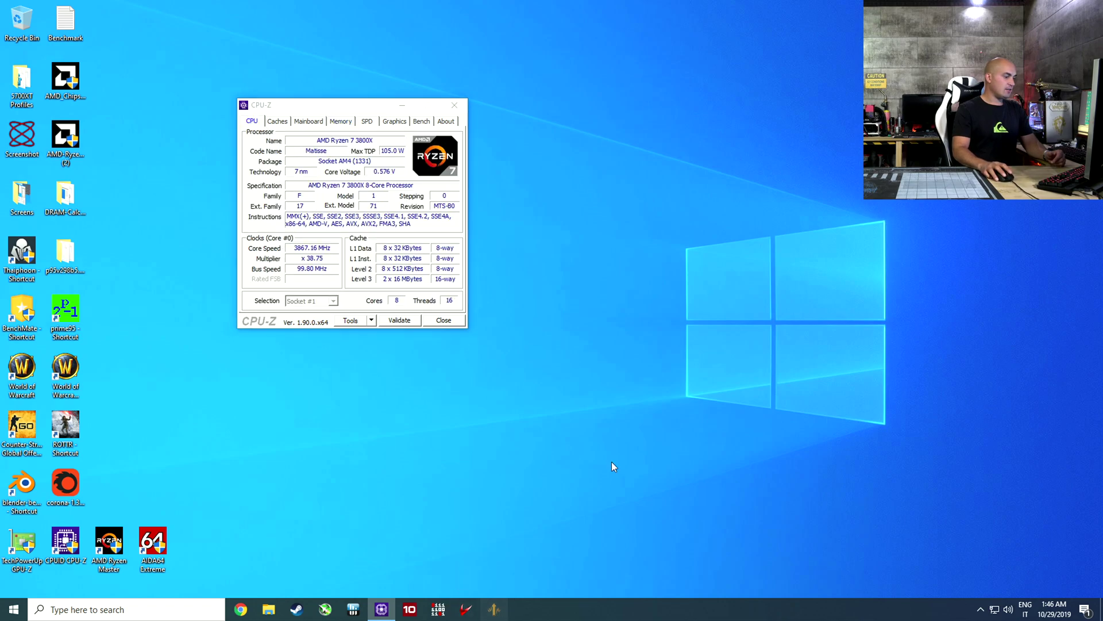
pyautogui.moveTo(440, 140); pyautogui.dragTo(345, 110)
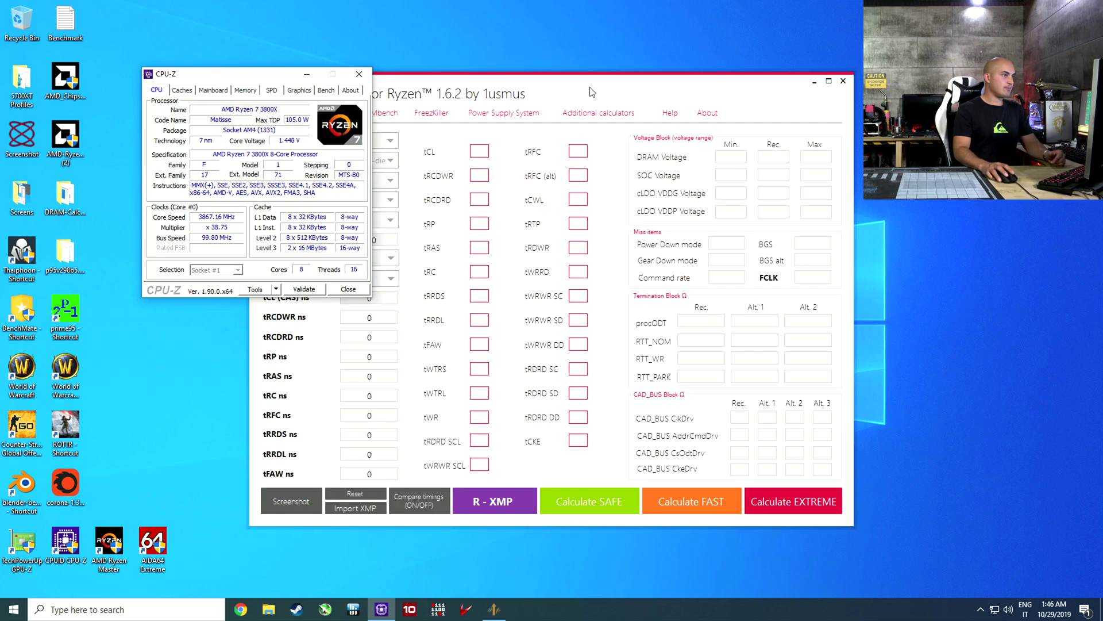
pyautogui.moveTo(592, 92); pyautogui.dragTo(729, 50)
# - Run an Easy-mode MEMbench and stop it once MemTest errors appear
pyautogui.click(523, 72)
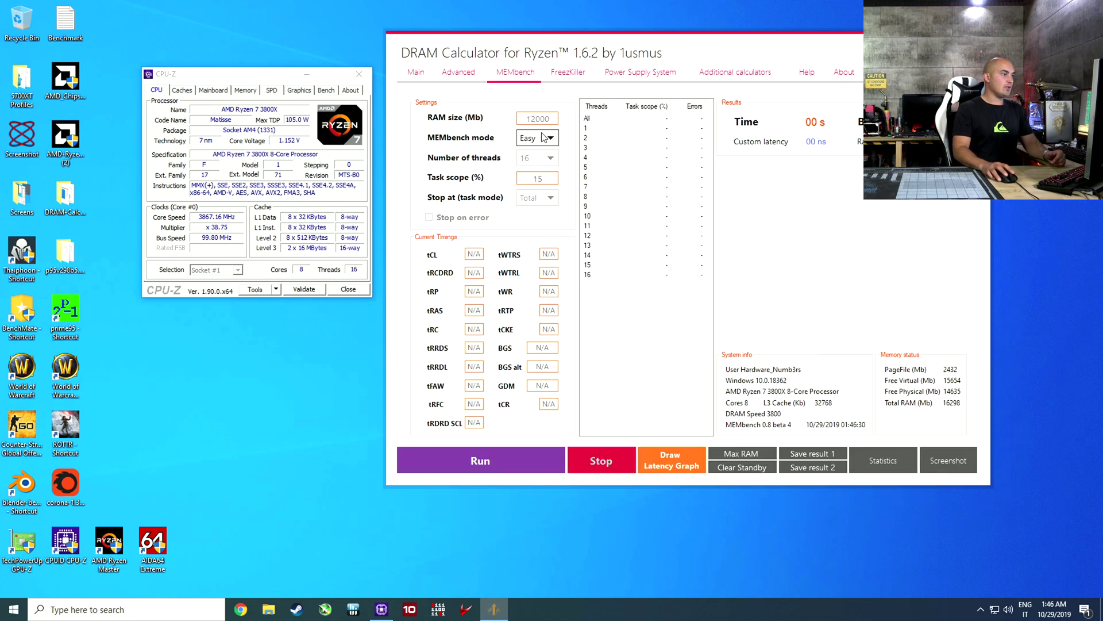
pyautogui.click(502, 466)
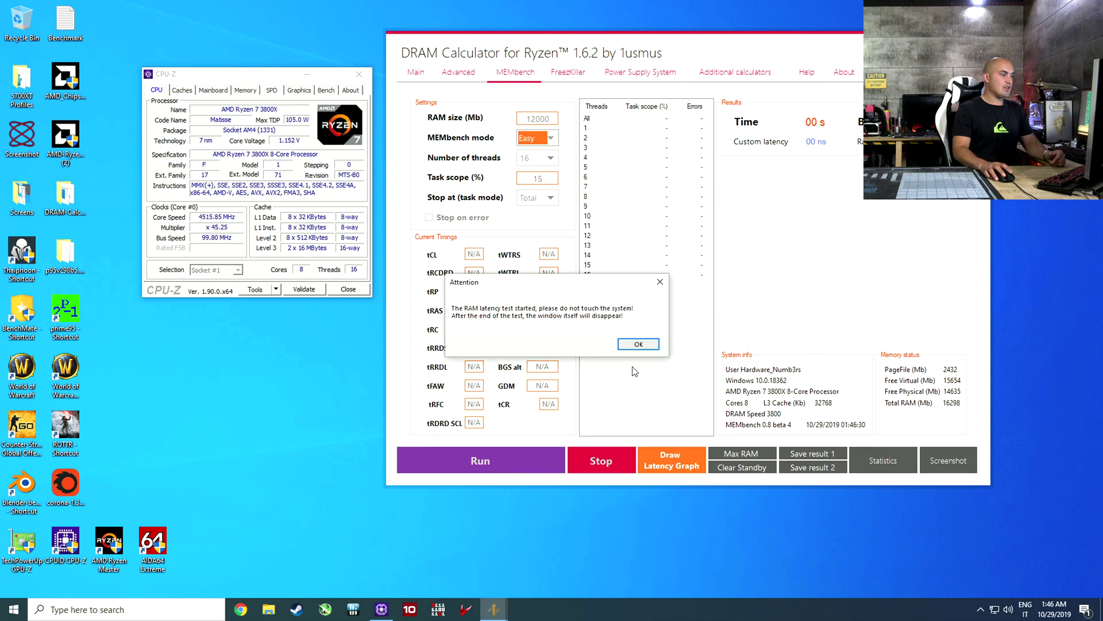
pyautogui.click(635, 347)
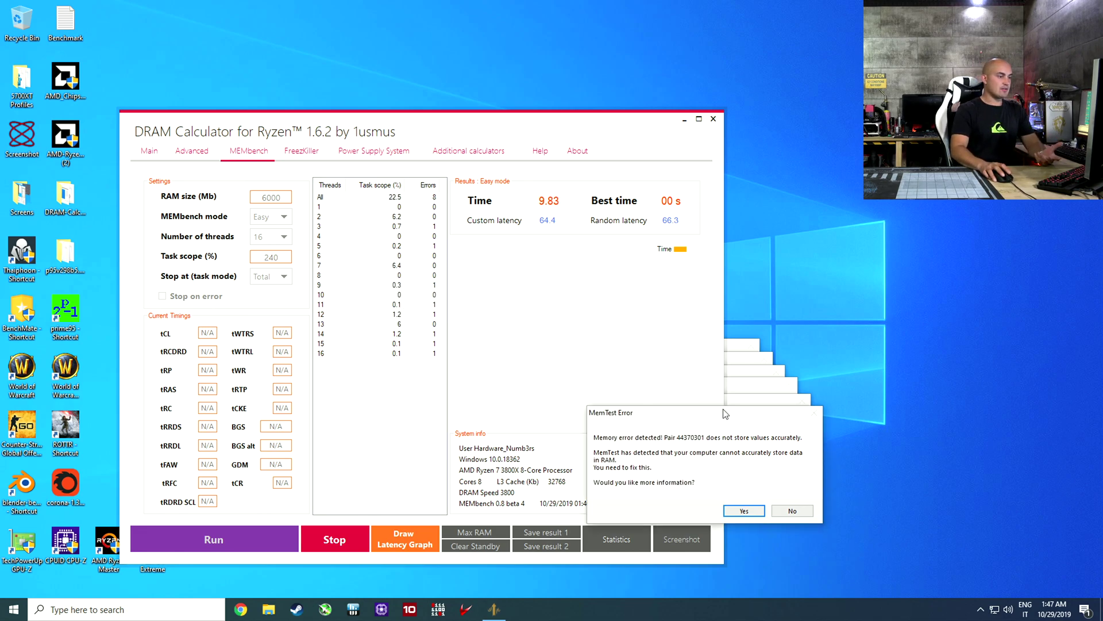
pyautogui.moveTo(747, 287); pyautogui.dragTo(622, 258)
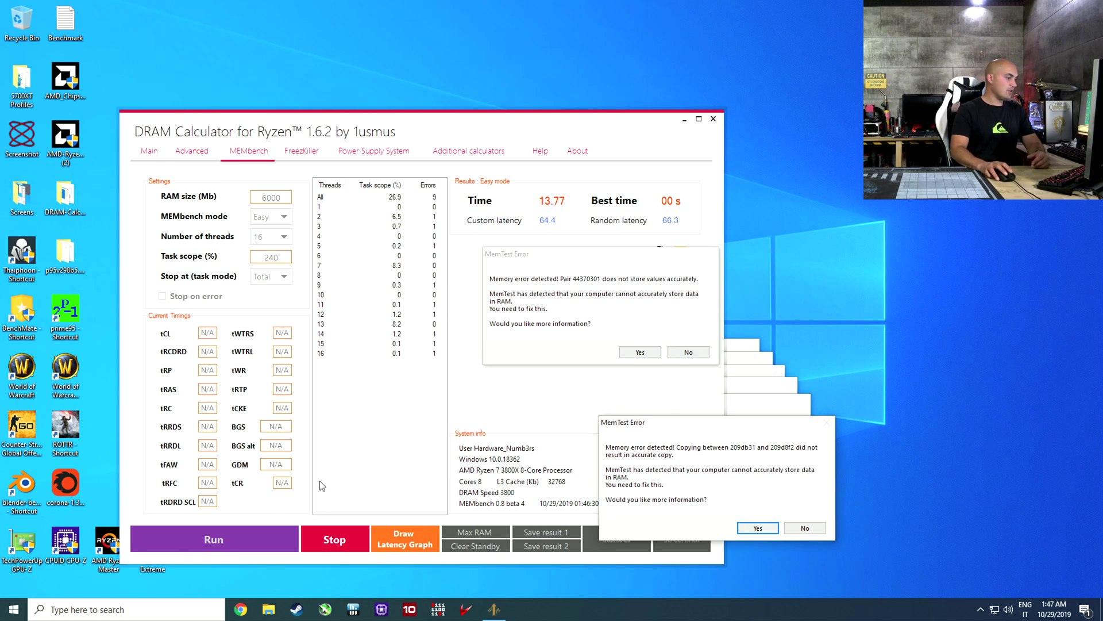
pyautogui.click(351, 543)
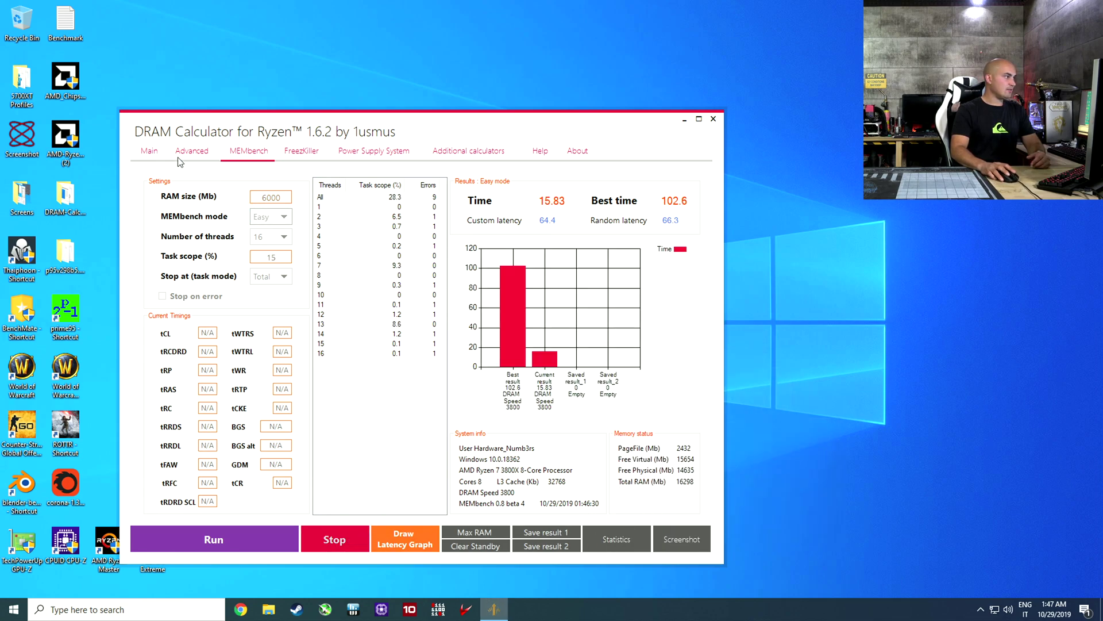
# - Go back to the Main calculator page and shift the window up and right
pyautogui.click(151, 151)
pyautogui.click(244, 157)
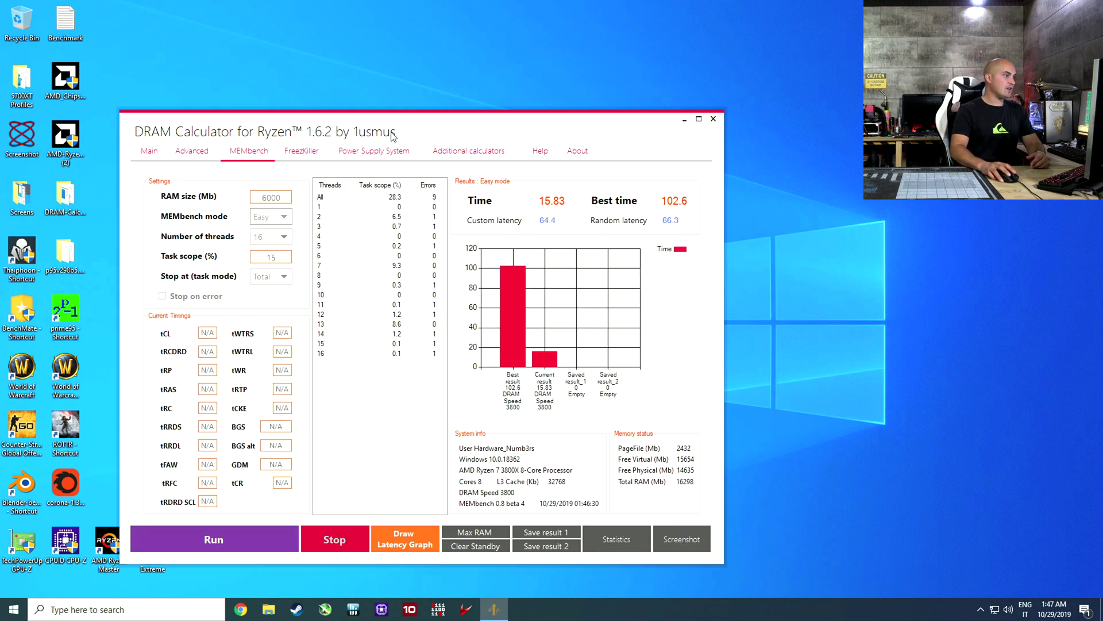
pyautogui.moveTo(392, 136); pyautogui.dragTo(458, 100)
# - Calculate the FAST preset timings for 3800 on the Main page
pyautogui.click(211, 118)
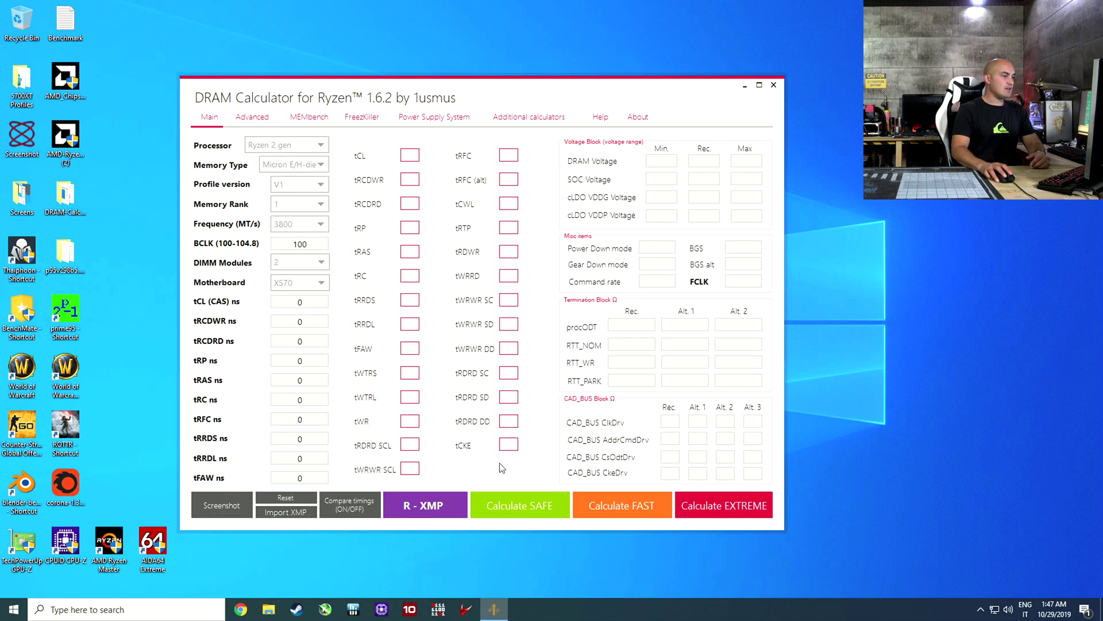
pyautogui.click(630, 512)
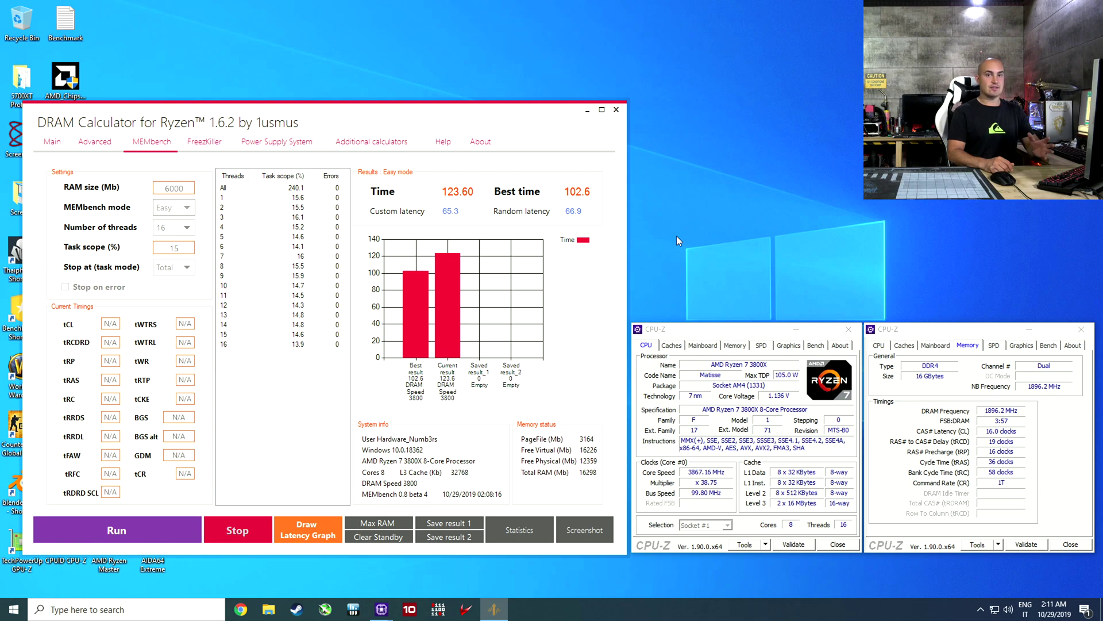
# - Redisplay the 3800 Fast preset and read the voltage help (DRAM 1.450 V, SoC 1.1 V)
pyautogui.click(52, 142)
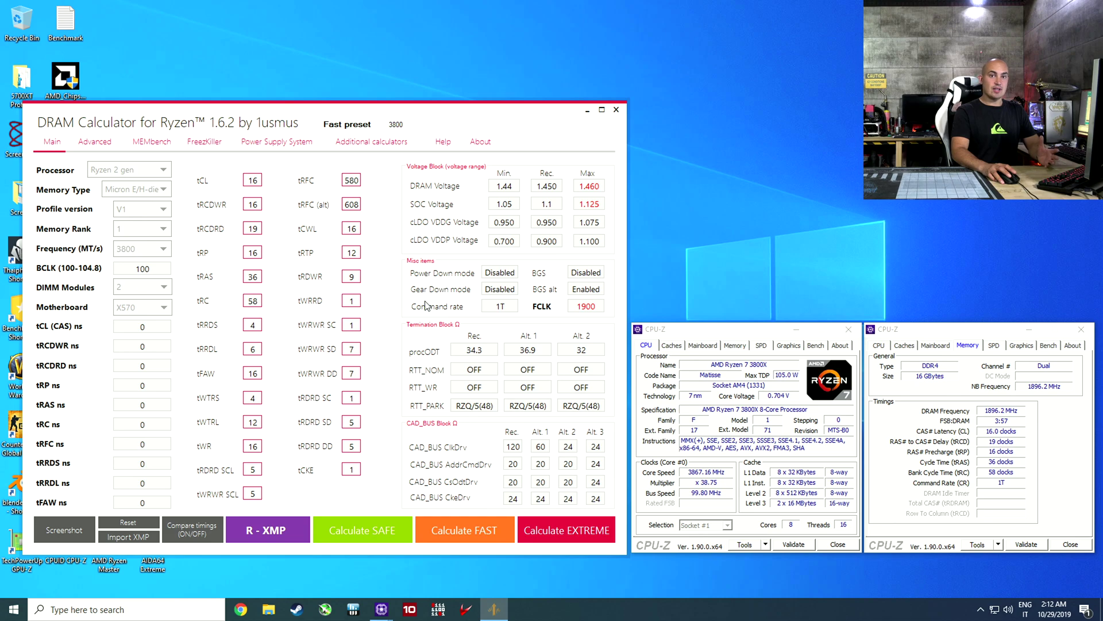
pyautogui.moveTo(491, 222)
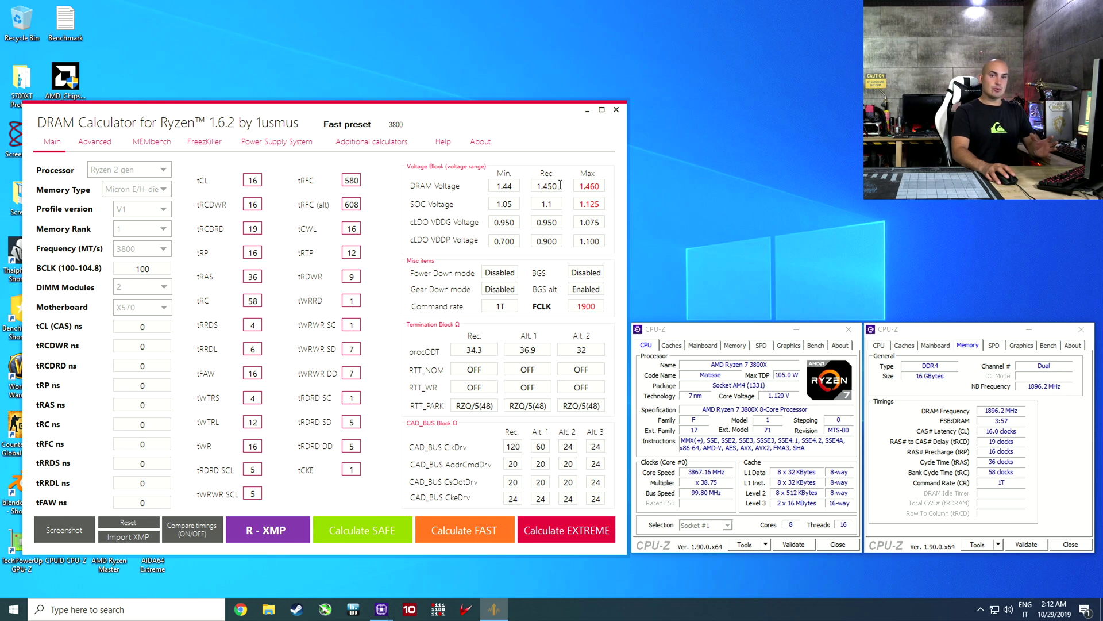
pyautogui.moveTo(551, 168)
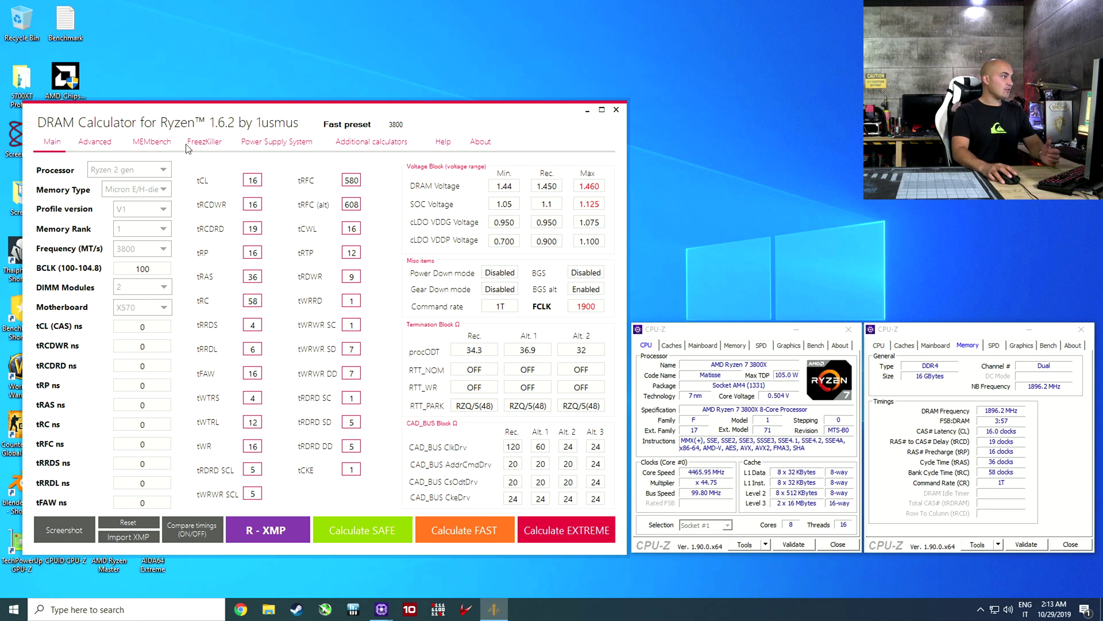
# - Set MEMbench to Memtest mode with task scope 2000, stopping at Single
pyautogui.click(156, 141)
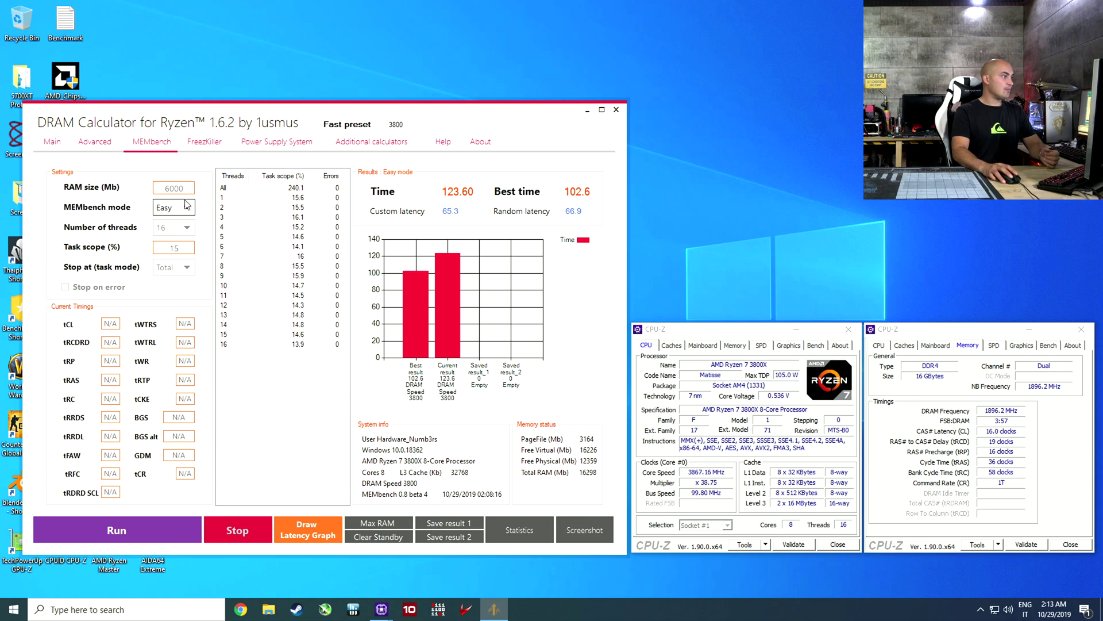
pyautogui.click(185, 210)
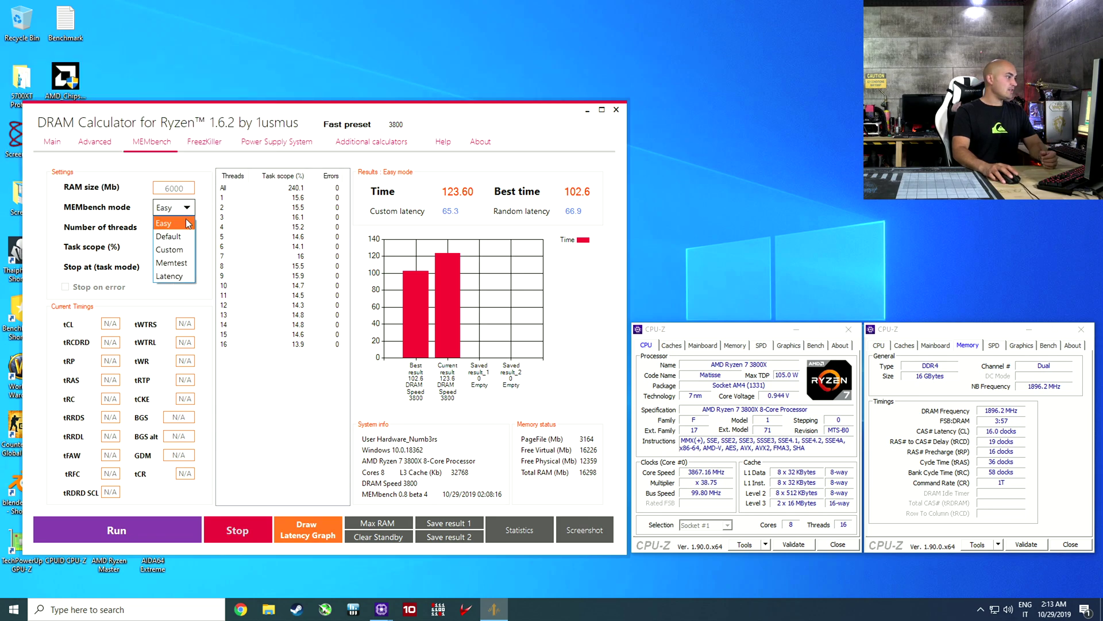
pyautogui.click(185, 263)
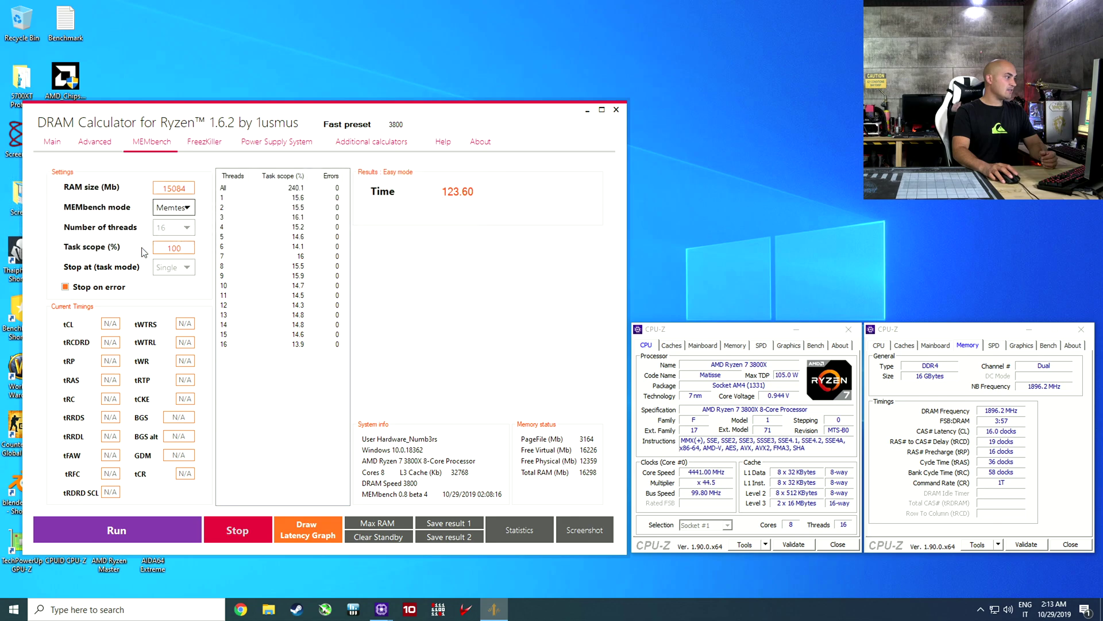
pyautogui.doubleClick(183, 249)
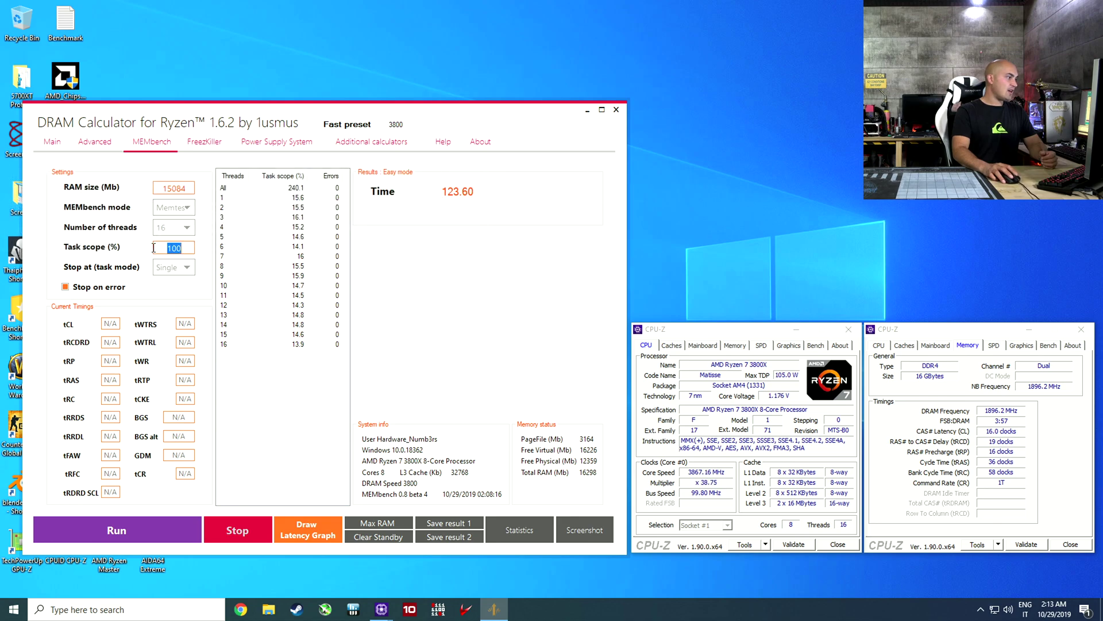
pyautogui.press('BackSpace')
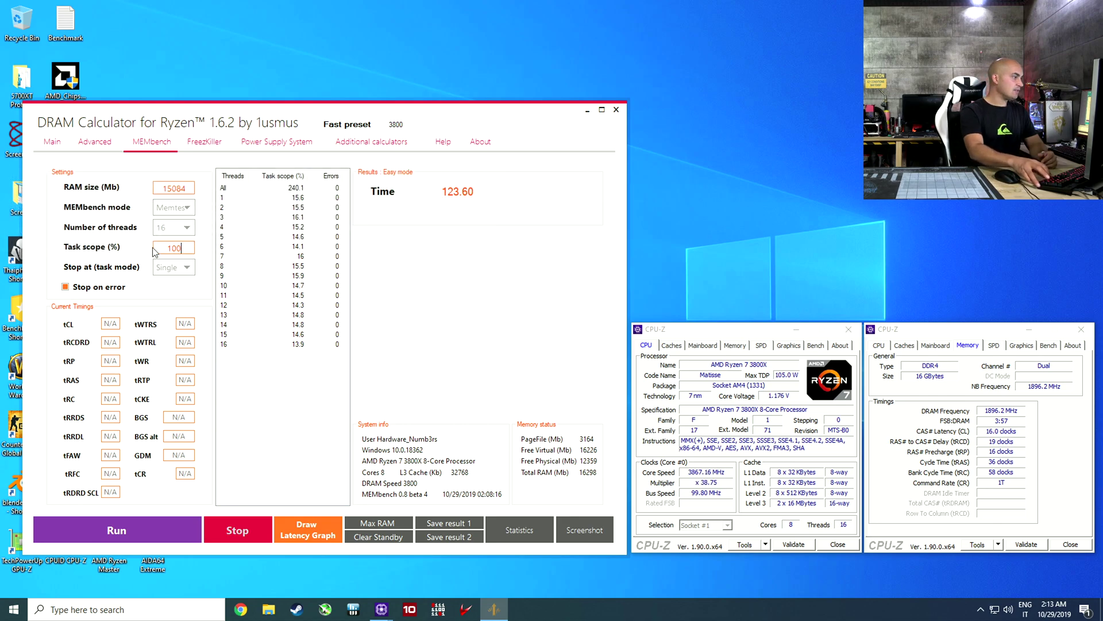
pyautogui.write('2000')
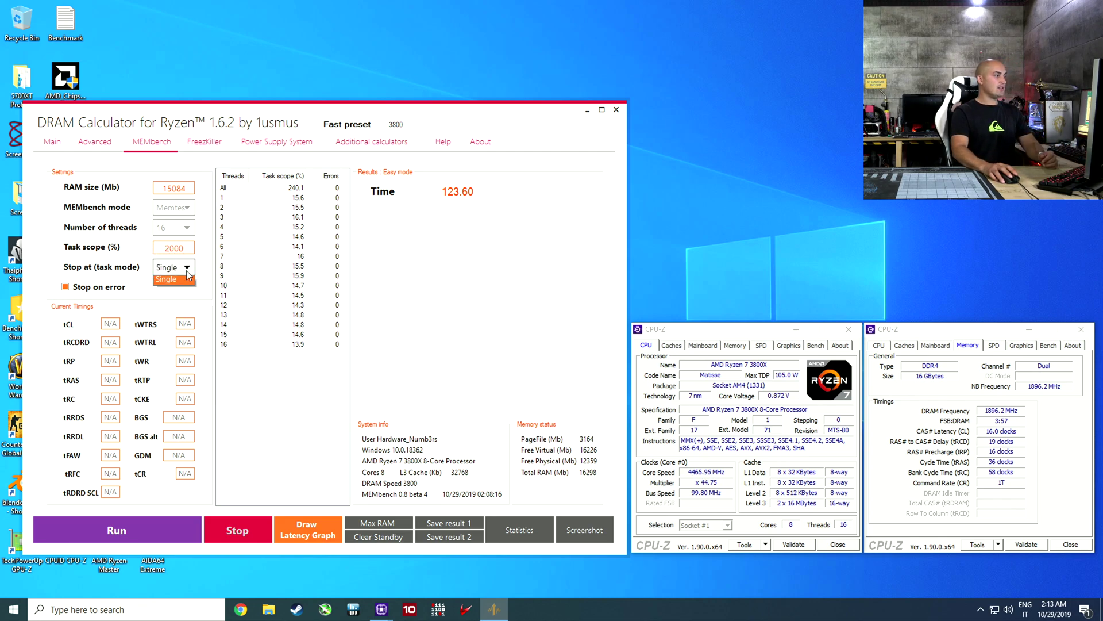
pyautogui.click(187, 267)
pyautogui.click(188, 275)
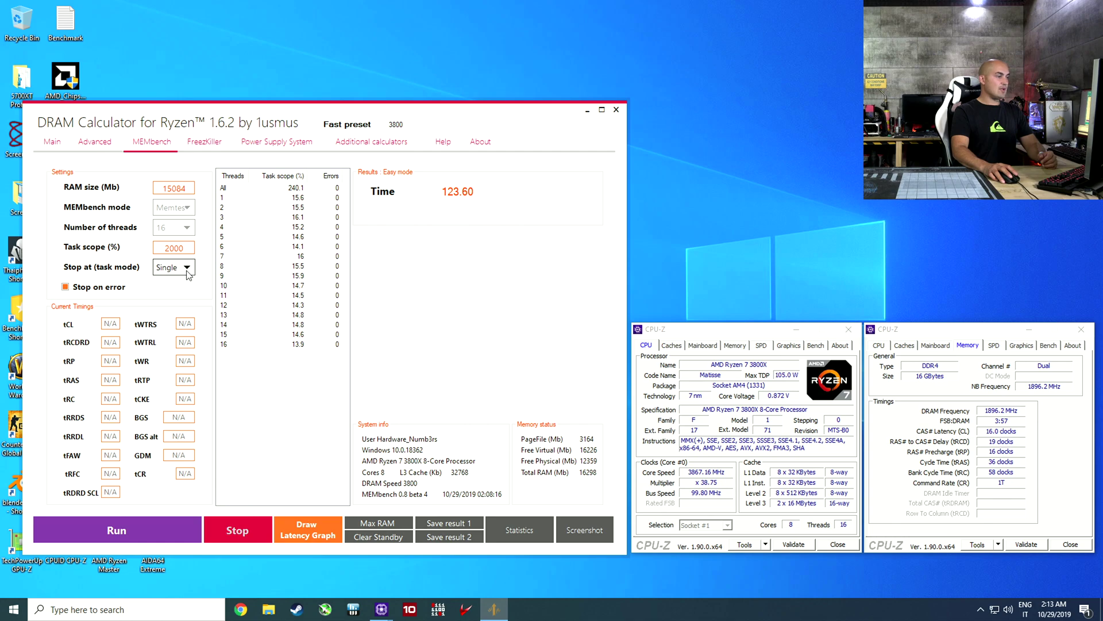